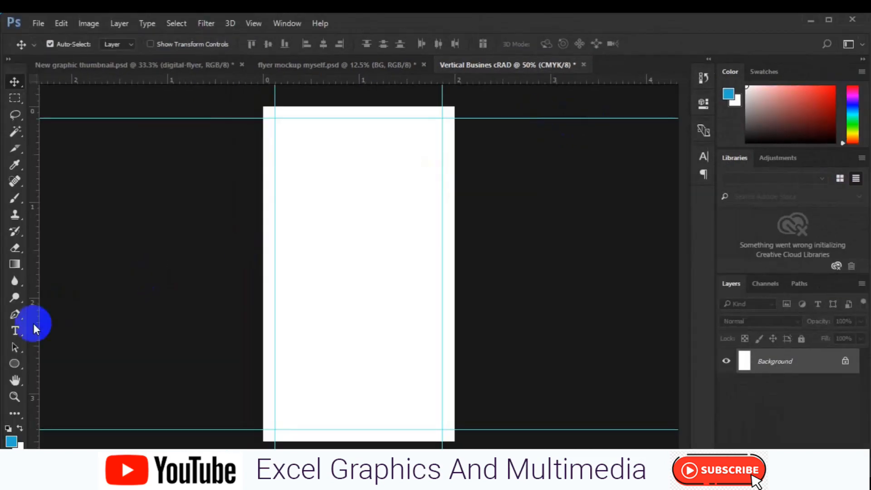
Drag guides from the rulers to mark the card's left, top and right edges.
{"action": "left_click_drag", "start_coordinate": [33, 323], "coordinate": [263, 315]}
{"action": "left_click_drag", "start_coordinate": [396, 81], "coordinate": [389, 440]}
{"action": "left_click_drag", "start_coordinate": [37, 390], "coordinate": [451, 360]}
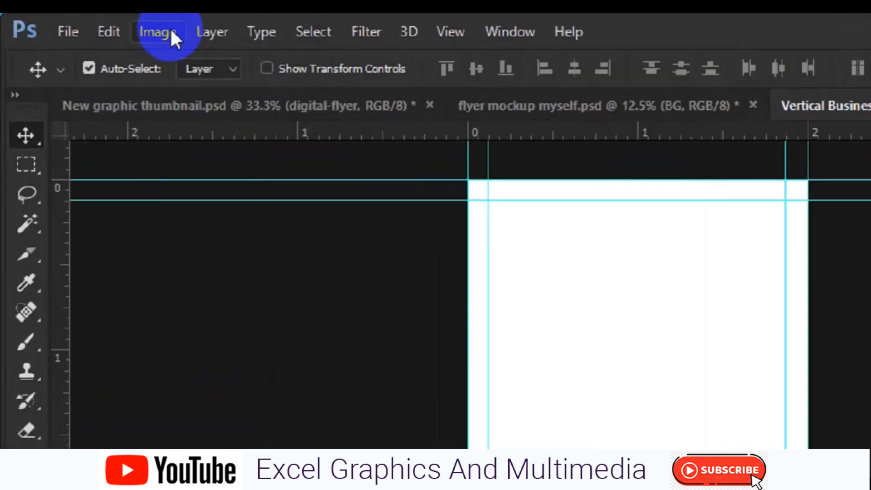
Enlarge the canvas relatively by 0.25 in width and height for bleed.
{"action": "left_click", "coordinate": [89, 24]}
{"action": "left_click", "coordinate": [128, 127]}
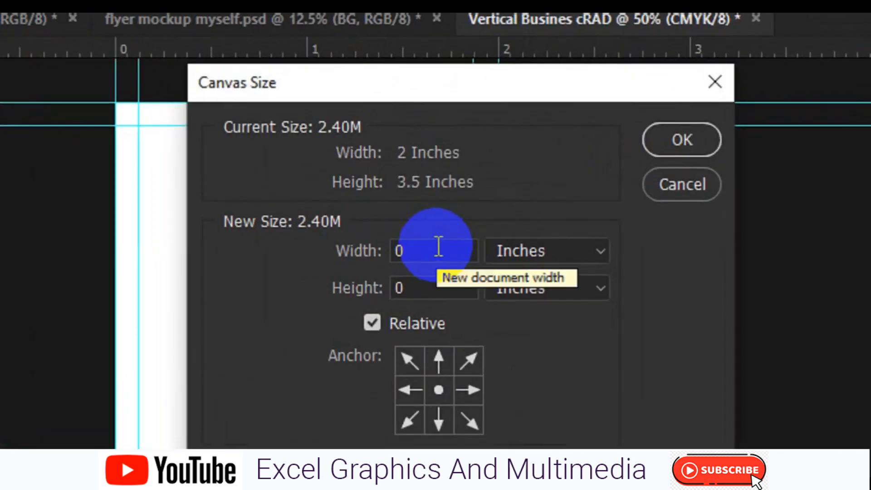
{"action": "left_click", "coordinate": [850, 345]}
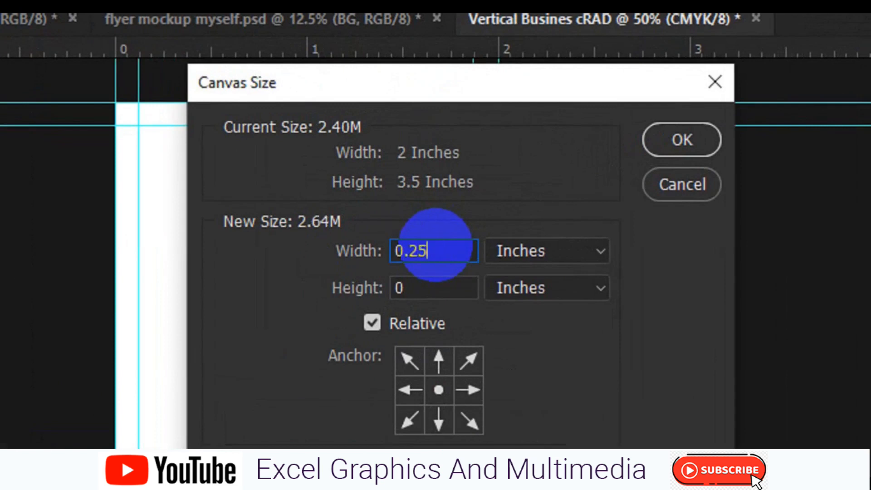
{"action": "key", "text": "Tab"}
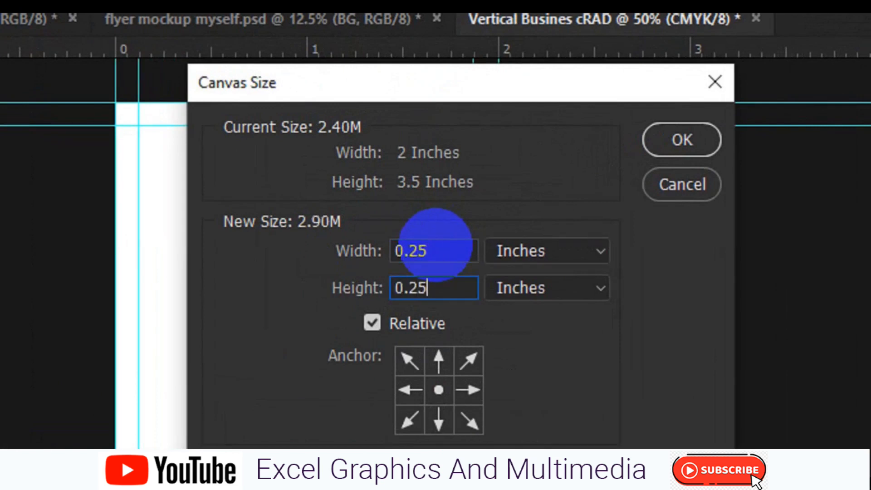
{"action": "left_click", "coordinate": [680, 140]}
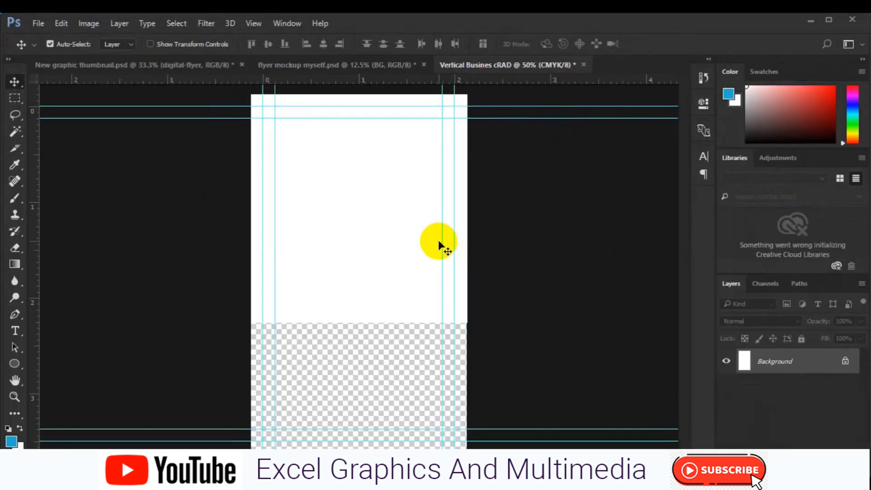
{"action": "key", "text": "ctrl+minus"}
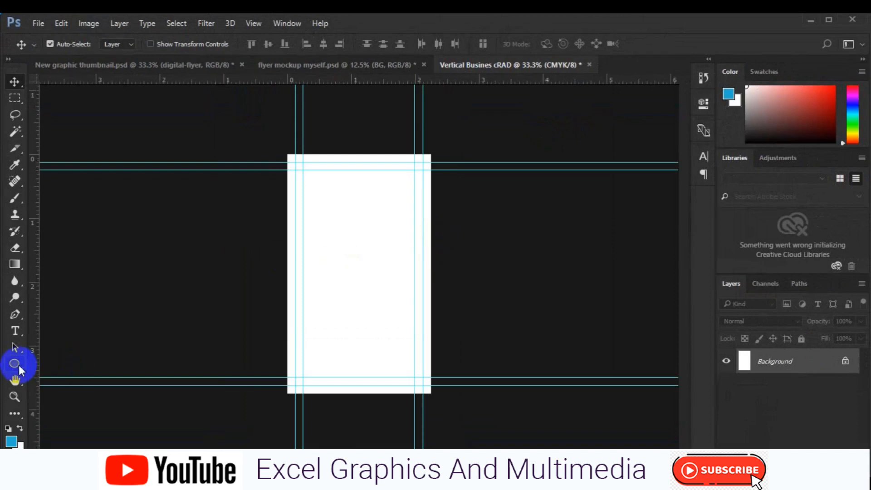
Draw a grey-filled 774 × 1176 px rectangle covering the entire card, bleed included.
{"action": "left_click", "coordinate": [14, 364]}
{"action": "left_click_drag", "start_coordinate": [274, 149], "coordinate": [440, 398]}
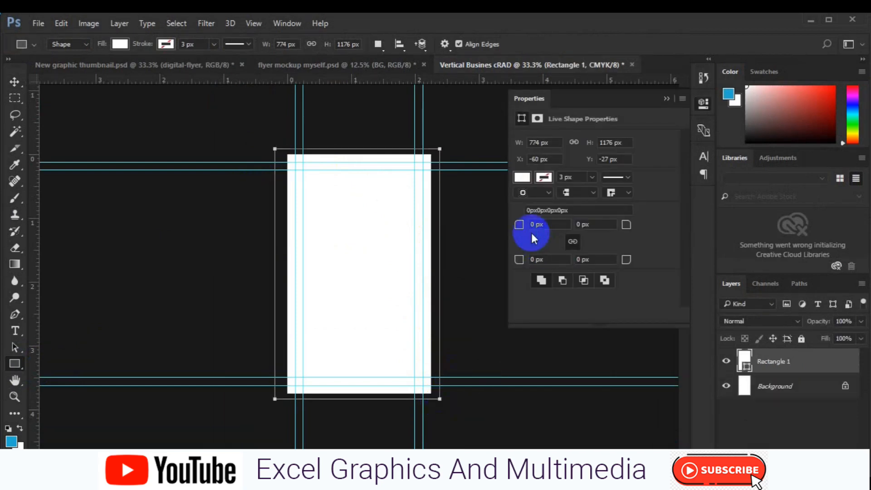
{"action": "left_click", "coordinate": [521, 177]}
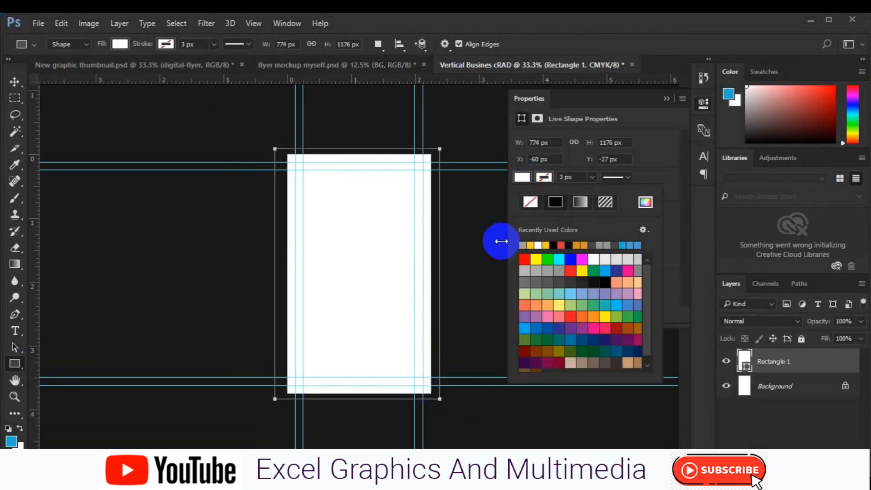
{"action": "left_click", "coordinate": [551, 284]}
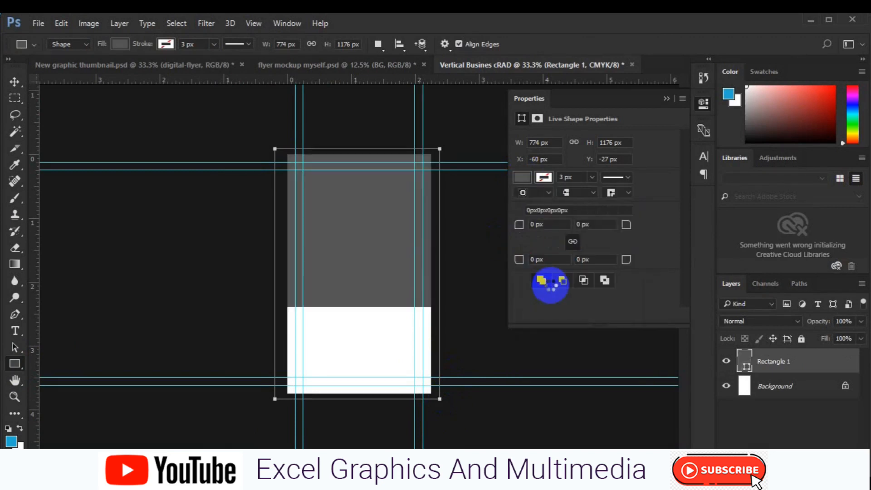
{"action": "key", "text": "v"}
{"action": "left_click", "coordinate": [136, 165]}
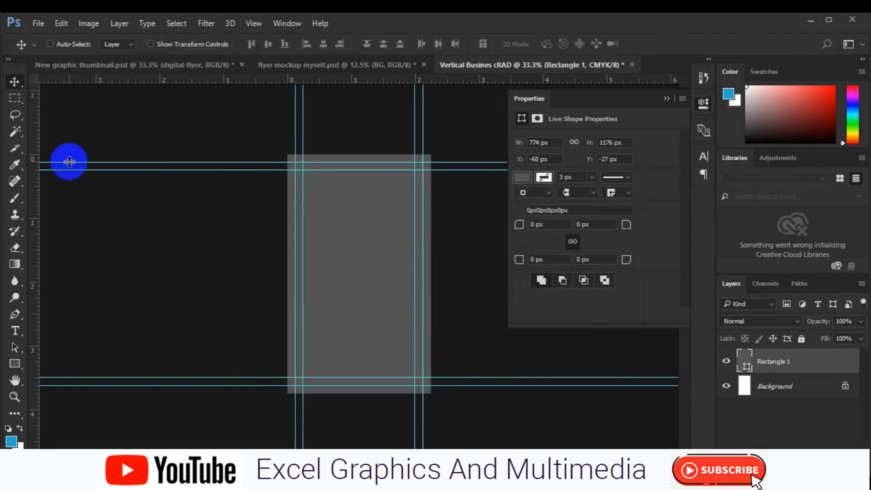
{"action": "key", "text": "ctrl+plus"}
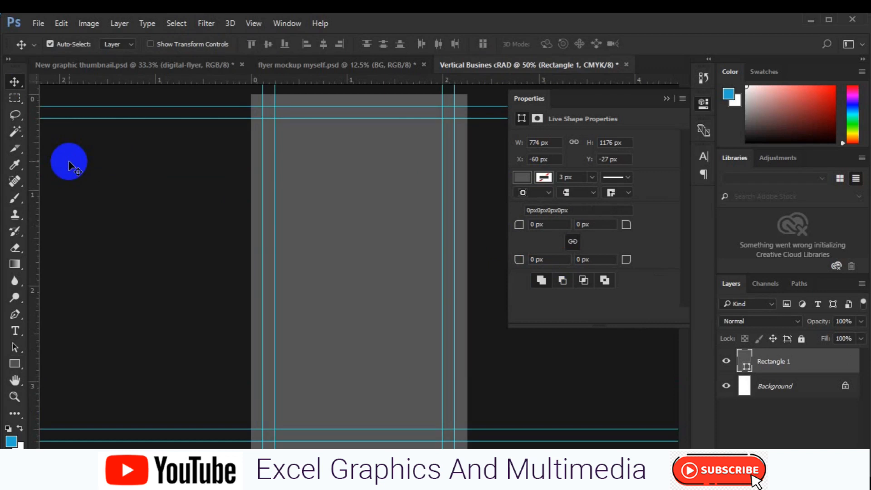
{"action": "left_click", "coordinate": [16, 332]}
{"action": "left_click", "coordinate": [16, 362]}
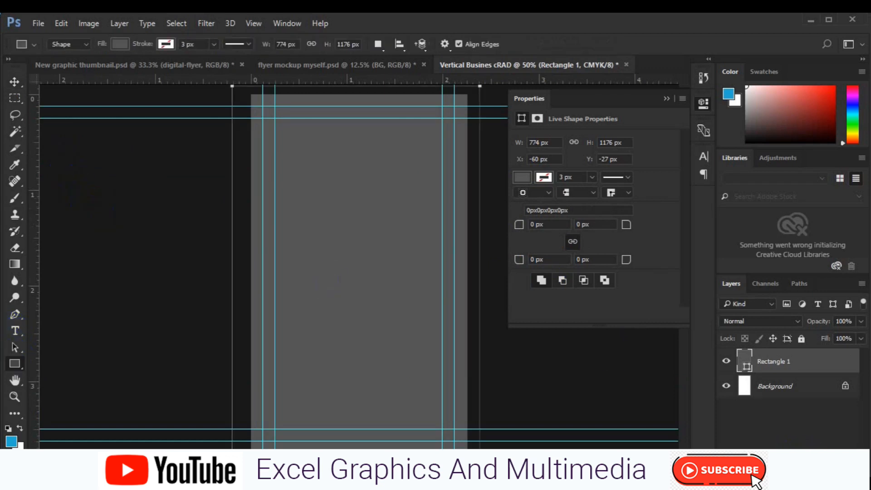
{"action": "left_click", "coordinate": [825, 467]}
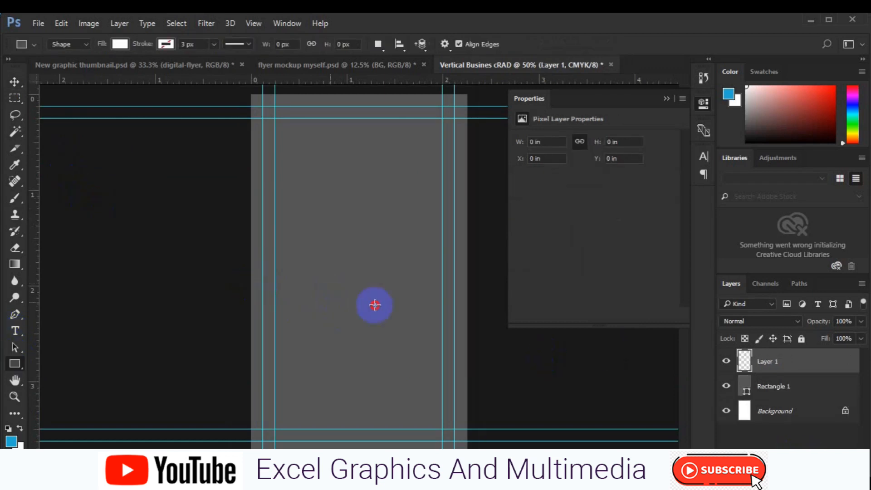
Draw a white 674 × 157 px bar across the middle with 78.5 px corner radii.
{"action": "left_click_drag", "start_coordinate": [468, 343], "coordinate": [466, 331]}
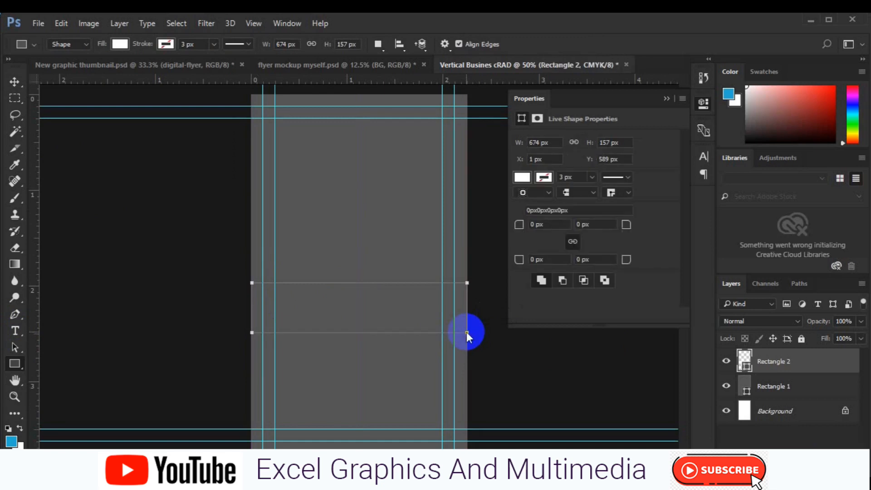
{"action": "left_click_drag", "start_coordinate": [518, 224], "coordinate": [606, 221]}
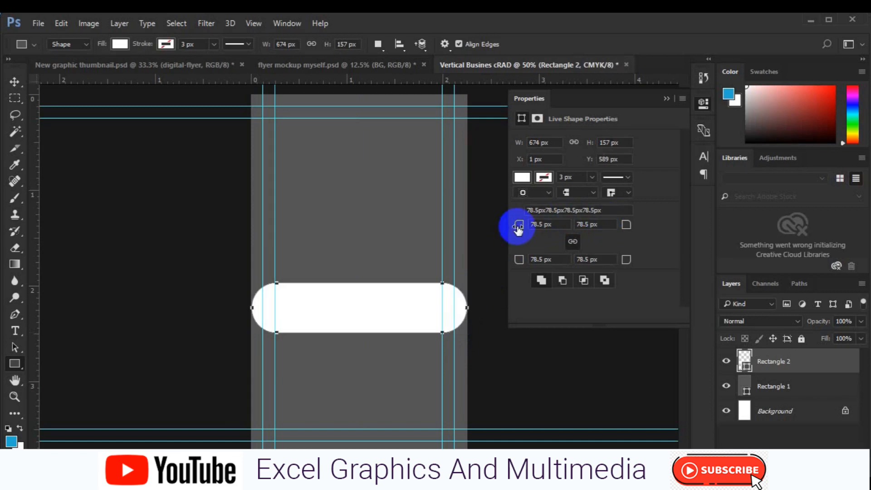
{"action": "left_click_drag", "start_coordinate": [519, 226], "coordinate": [534, 226]}
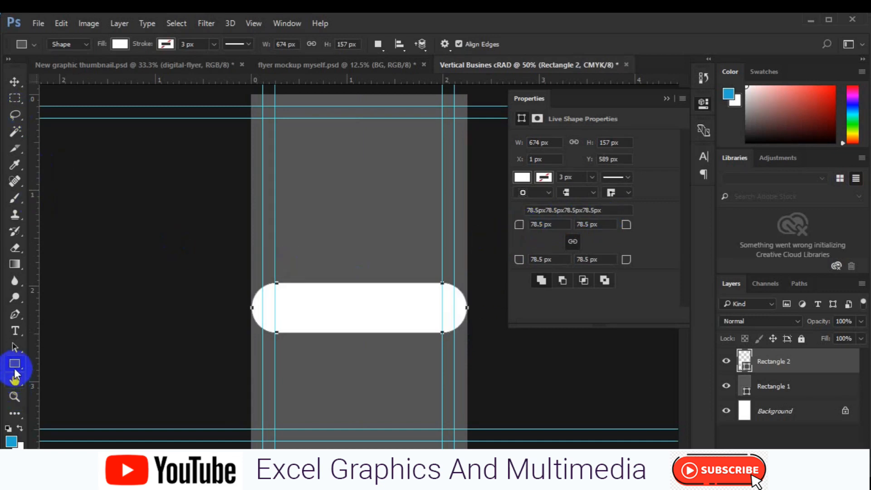
{"action": "left_click_drag", "start_coordinate": [15, 373], "coordinate": [57, 388]}
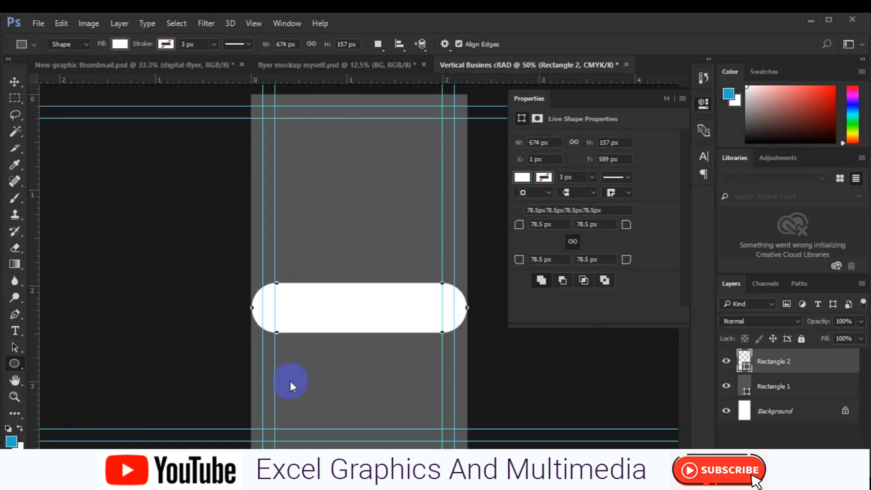
Draw a small grey-filled circle centred vertically inside the white bar.
{"action": "left_click", "coordinate": [833, 465]}
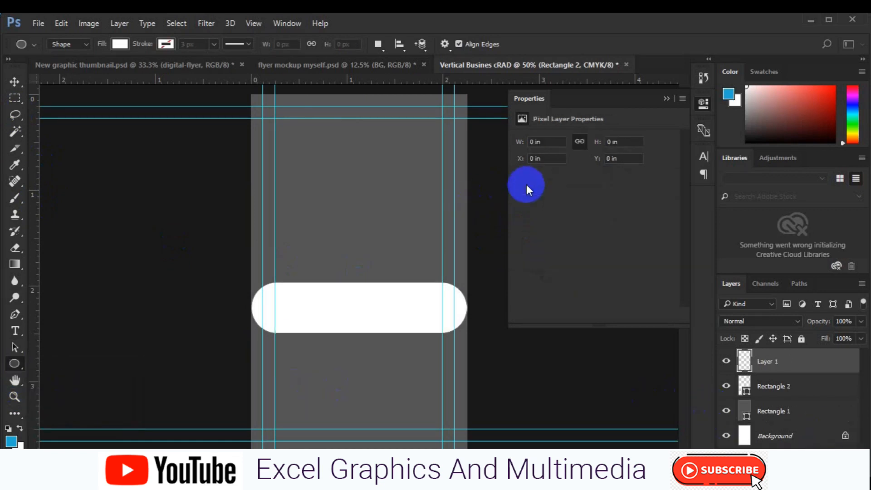
{"action": "mouse_move", "coordinate": [293, 302]}
{"action": "left_mouse_down"}
{"action": "mouse_move", "coordinate": [321, 325]}
{"action": "mouse_move", "coordinate": [303, 313]}
{"action": "left_mouse_up"}
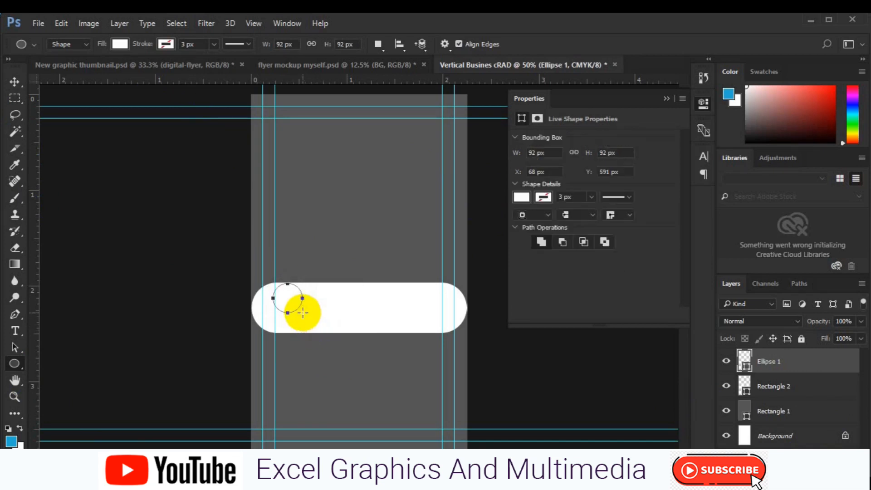
{"action": "left_click", "coordinate": [522, 196]}
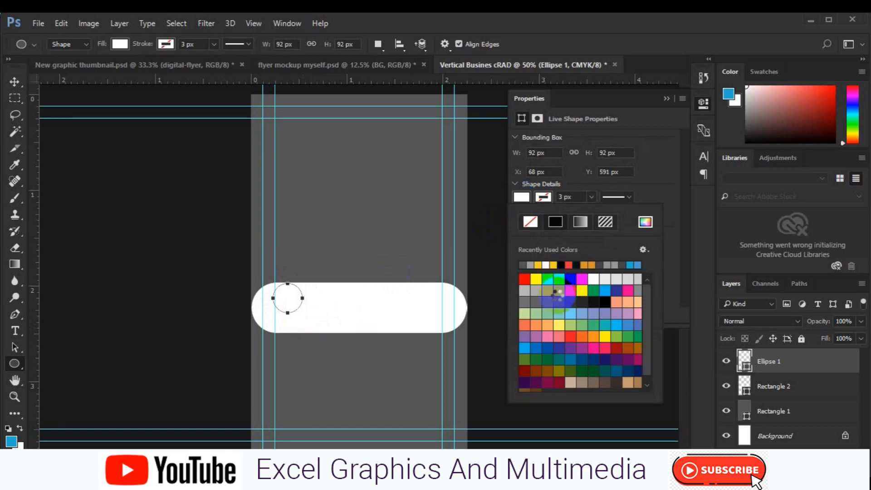
{"action": "left_click", "coordinate": [557, 296]}
{"action": "left_click", "coordinate": [14, 82]}
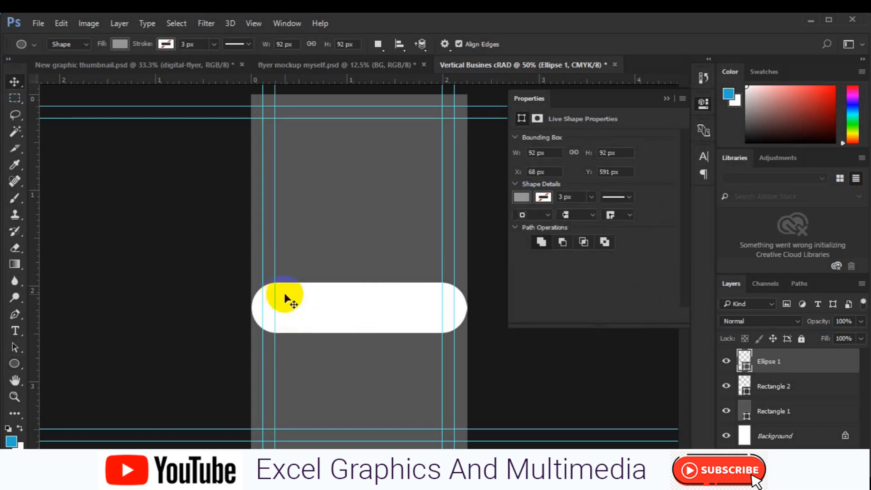
{"action": "left_click_drag", "start_coordinate": [284, 295], "coordinate": [287, 306]}
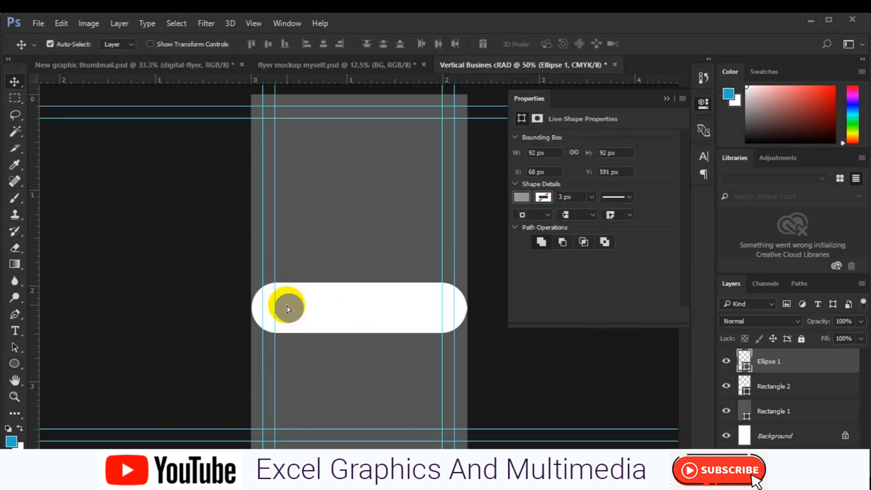
Scale the circle up to about 120% and move it to the bar's left end.
{"action": "key", "text": "ctrl+t"}
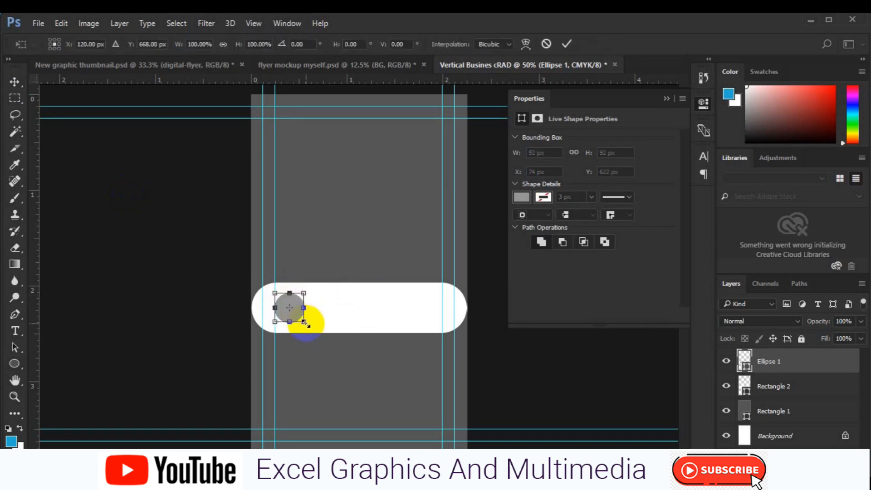
{"action": "mouse_move", "coordinate": [304, 323]}
{"action": "left_mouse_down"}
{"action": "mouse_move", "coordinate": [313, 329]}
{"action": "mouse_move", "coordinate": [306, 325]}
{"action": "left_mouse_up"}
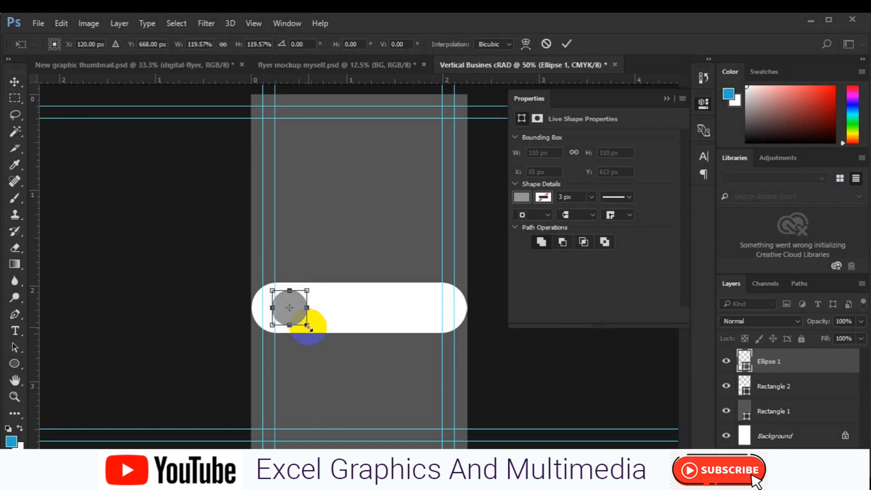
{"action": "mouse_move", "coordinate": [295, 317]}
{"action": "left_mouse_down"}
{"action": "mouse_move", "coordinate": [274, 317]}
{"action": "mouse_move", "coordinate": [285, 314]}
{"action": "left_mouse_up"}
{"action": "key", "text": "Return"}
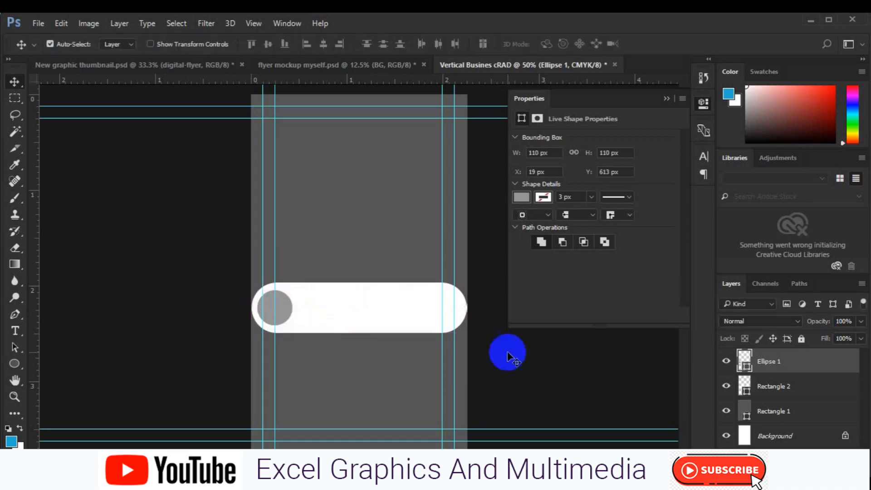
{"action": "right_click", "coordinate": [793, 363]}
Try a gradient overlay in the circle's layer style, then close it unchanged.
{"action": "left_click", "coordinate": [585, 96]}
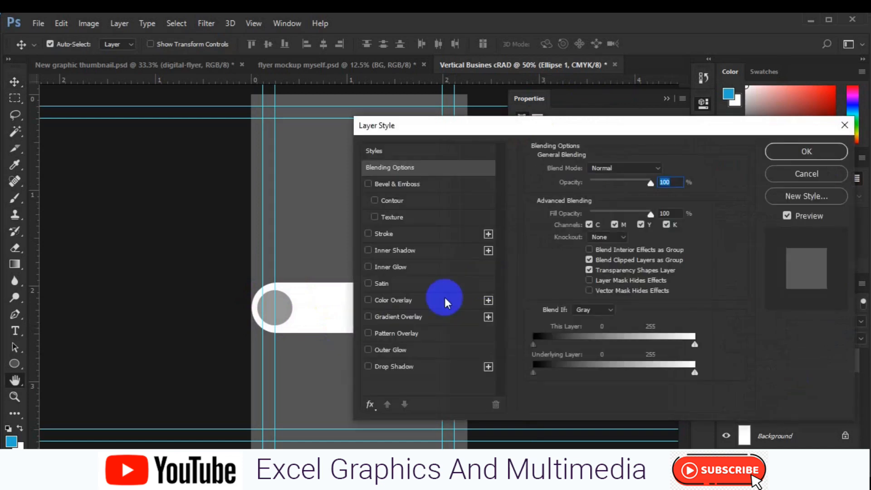
{"action": "left_click", "coordinate": [396, 316]}
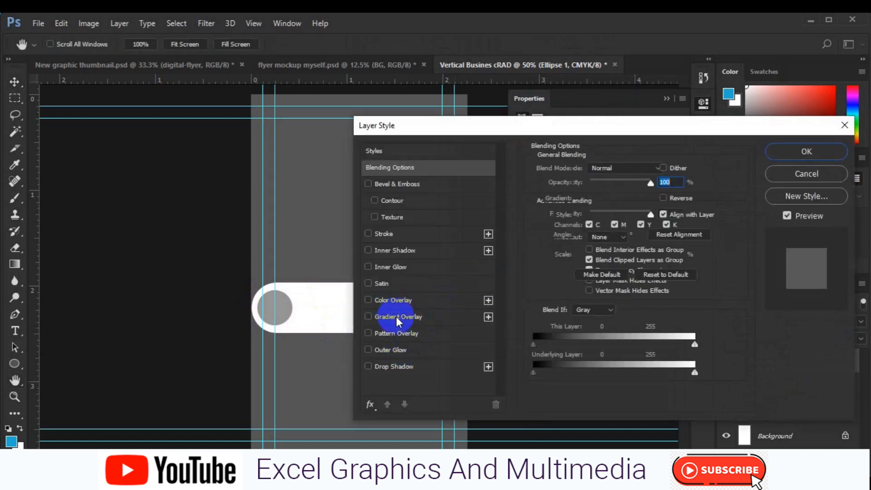
{"action": "left_click_drag", "start_coordinate": [567, 130], "coordinate": [476, 138]}
{"action": "left_click", "coordinate": [715, 183]}
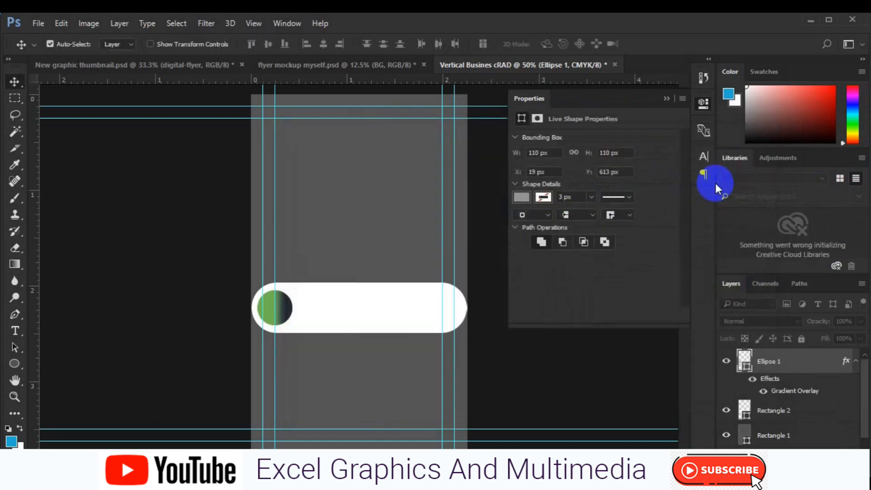
Select the white pill bar layer and open its blending options.
{"action": "left_click", "coordinate": [389, 317]}
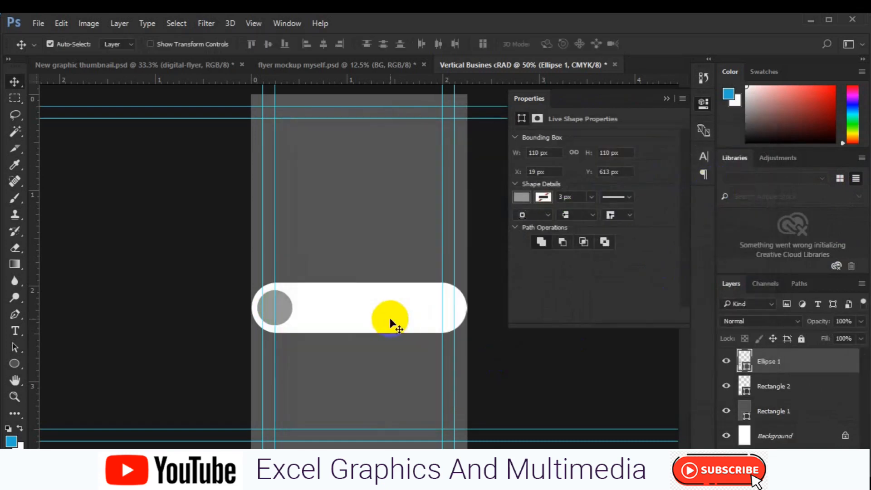
{"action": "right_click", "coordinate": [769, 390]}
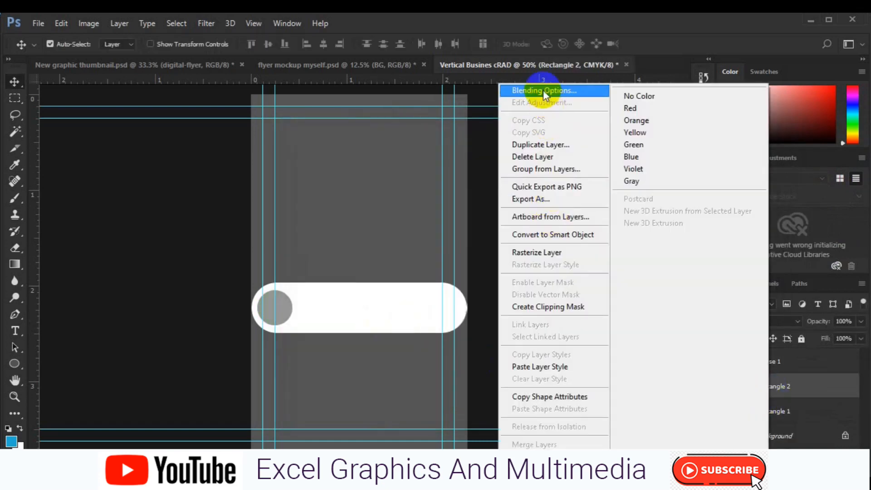
{"action": "left_click", "coordinate": [543, 90]}
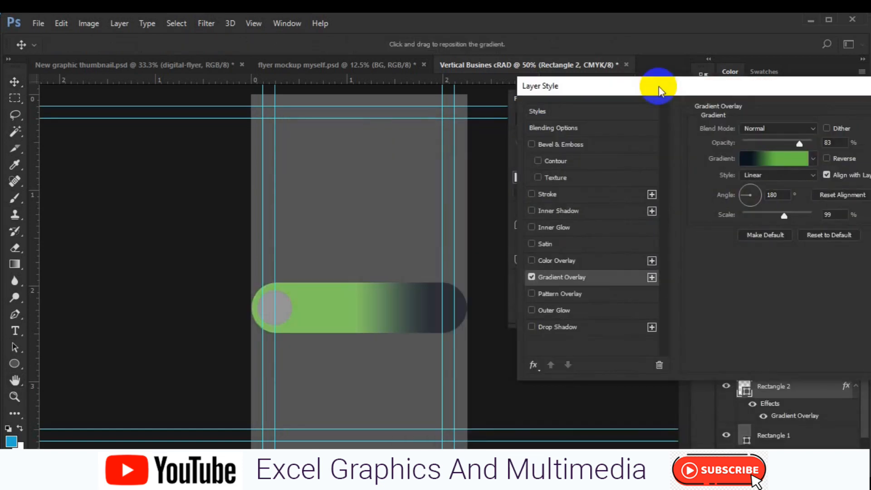
In the Gradient Editor, reposition the dark stop and move the green stop to about 52%.
{"action": "left_click", "coordinate": [756, 170]}
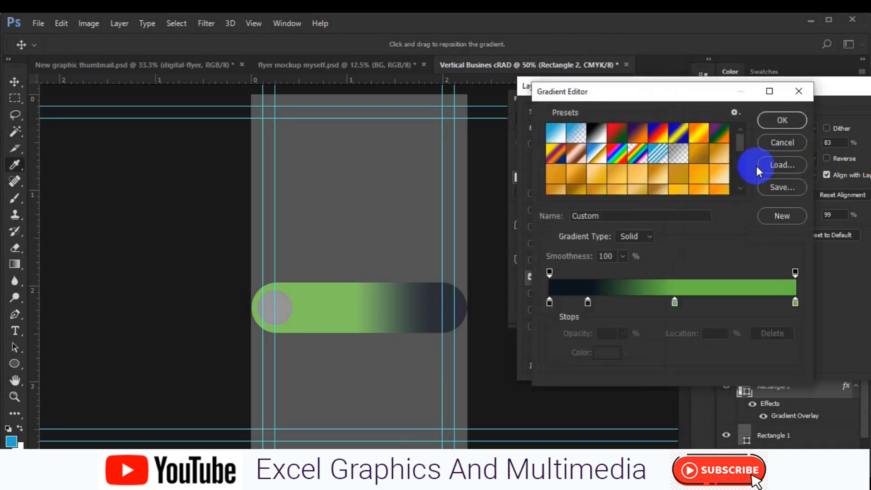
{"action": "left_click", "coordinate": [586, 303]}
{"action": "left_click_drag", "start_coordinate": [587, 308], "coordinate": [597, 310]}
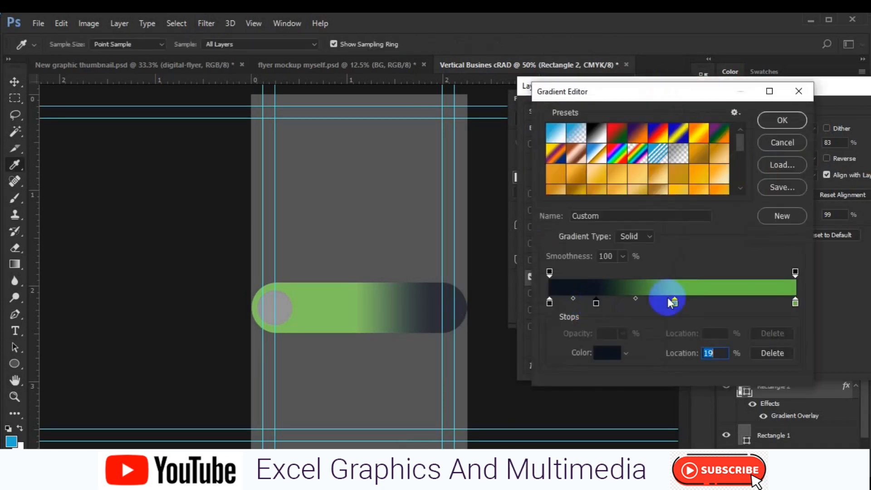
{"action": "left_click_drag", "start_coordinate": [675, 303], "coordinate": [678, 304]}
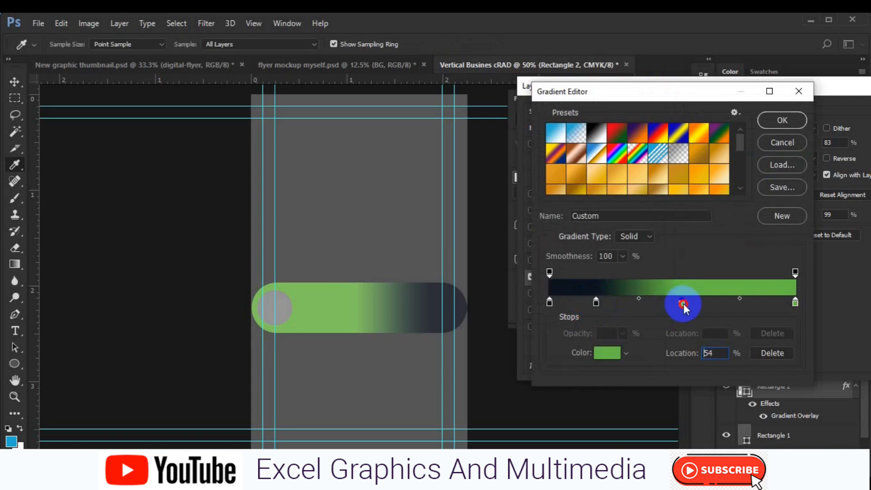
{"action": "left_click_drag", "start_coordinate": [687, 307], "coordinate": [682, 308]}
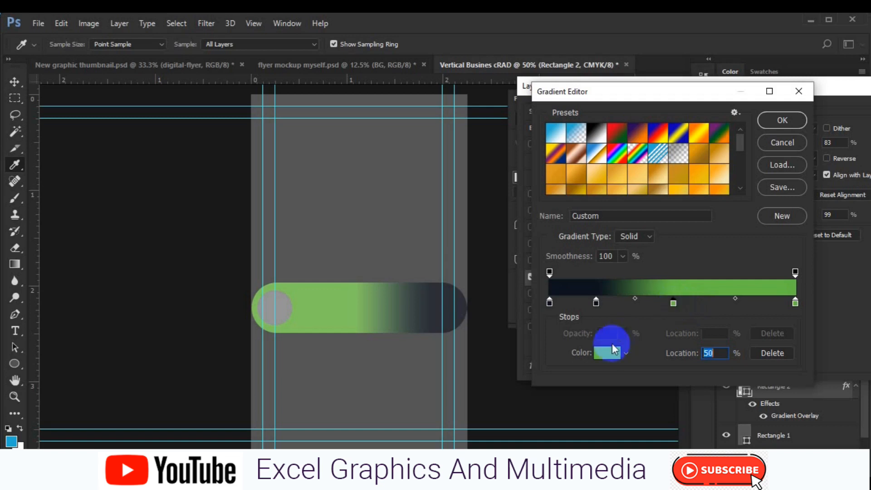
{"action": "left_click", "coordinate": [606, 353]}
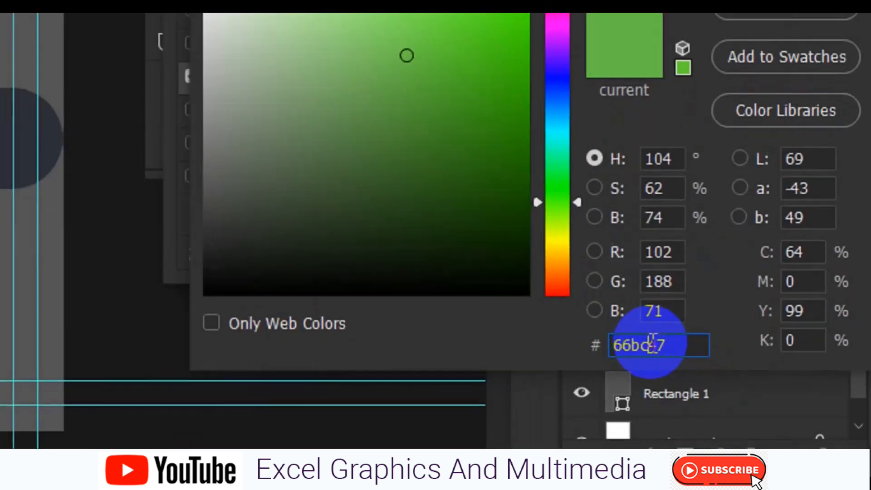
{"action": "left_click", "coordinate": [761, 410]}
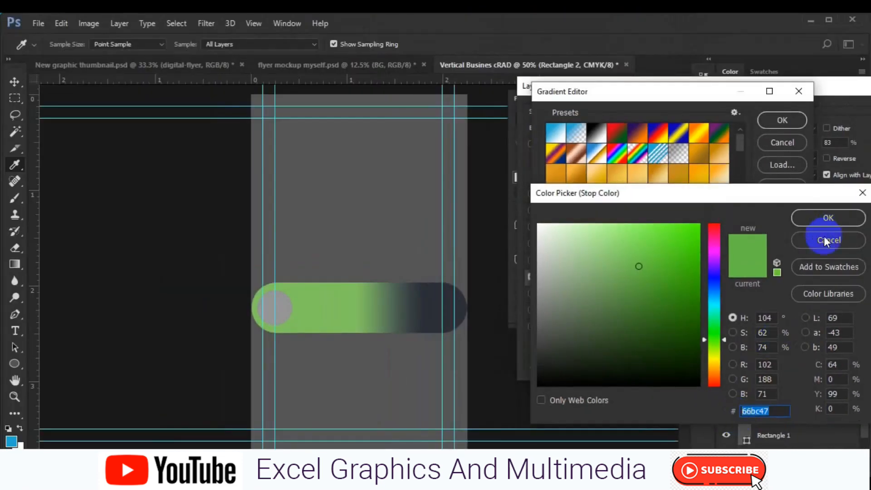
{"action": "left_click", "coordinate": [826, 240]}
Darken the 19% colour stop to a deep navy shade.
{"action": "left_click", "coordinate": [595, 303]}
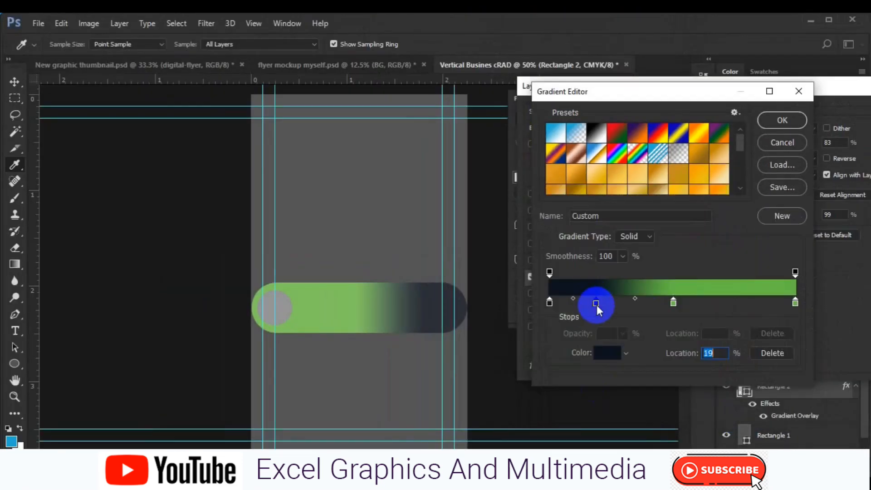
{"action": "double_click", "coordinate": [596, 303]}
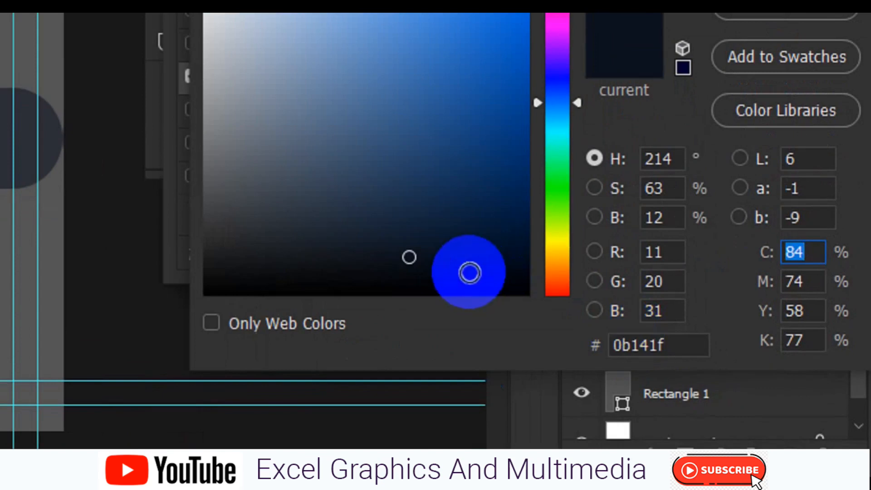
{"action": "left_click", "coordinate": [472, 273]}
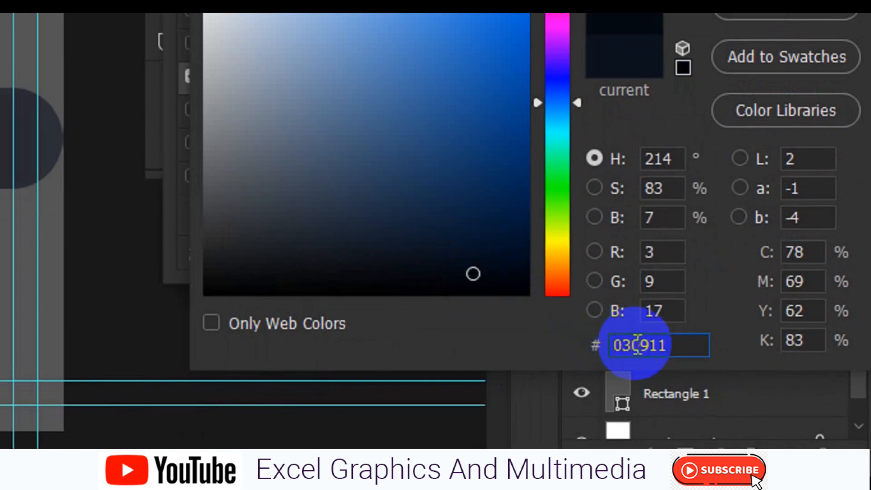
{"action": "left_click", "coordinate": [511, 275]}
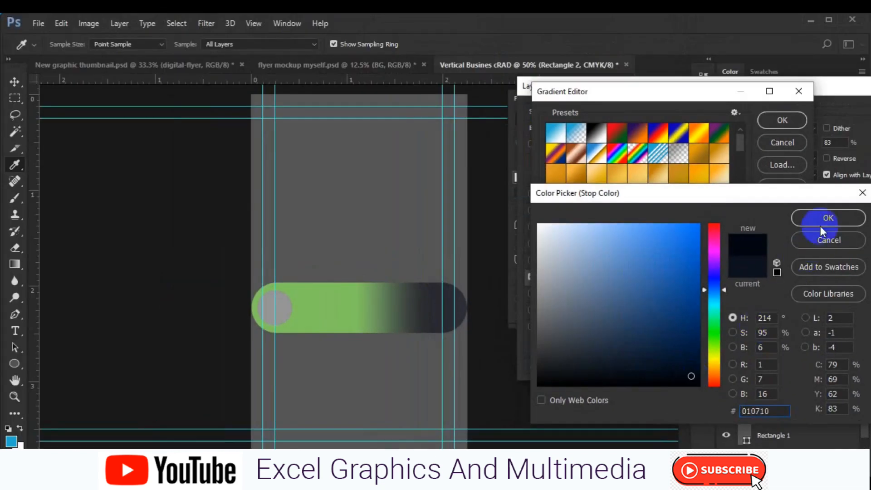
{"action": "left_click", "coordinate": [818, 219]}
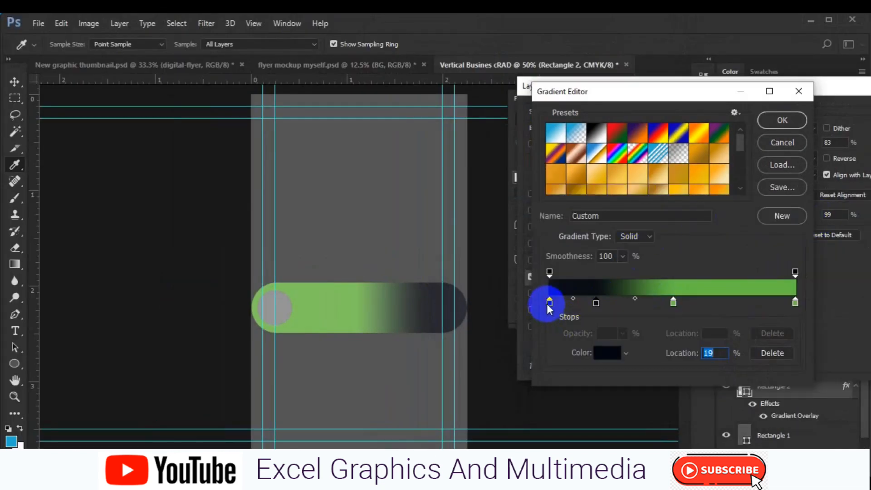
Set the leftmost dark colour stop to near-black navy #010a15.
{"action": "left_click", "coordinate": [608, 353]}
{"action": "left_click", "coordinate": [684, 372]}
{"action": "left_click", "coordinate": [748, 413]}
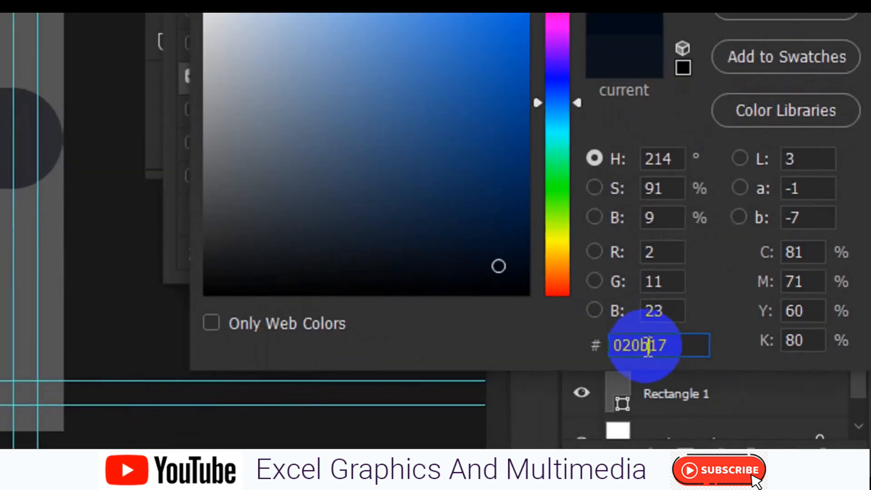
{"action": "left_click", "coordinate": [695, 360]}
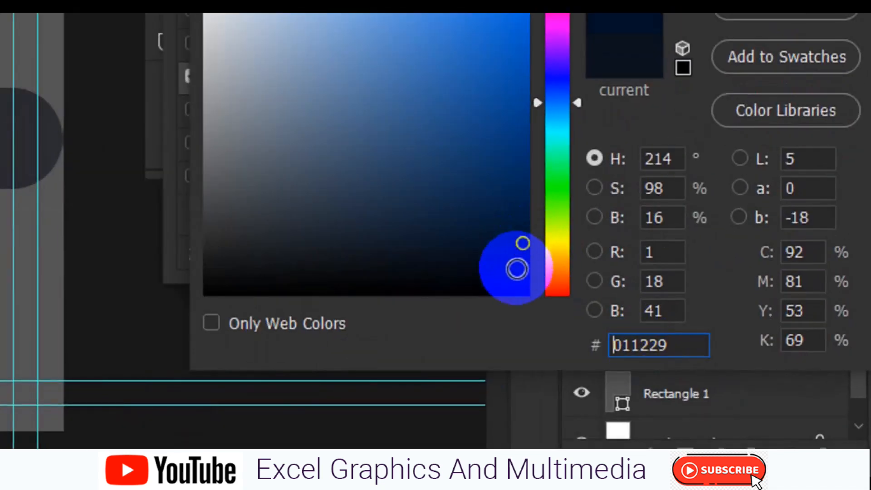
{"action": "left_click", "coordinate": [630, 344]}
{"action": "double_click", "coordinate": [642, 350]}
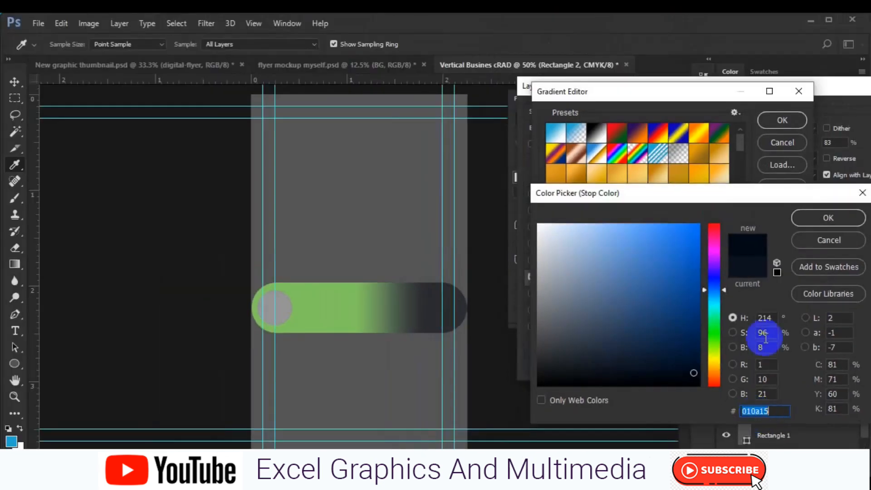
{"action": "left_click", "coordinate": [809, 220]}
Enter 010a15 for the 19% stop and confirm the gradient edits.
{"action": "left_click", "coordinate": [596, 303]}
{"action": "left_click", "coordinate": [596, 303]}
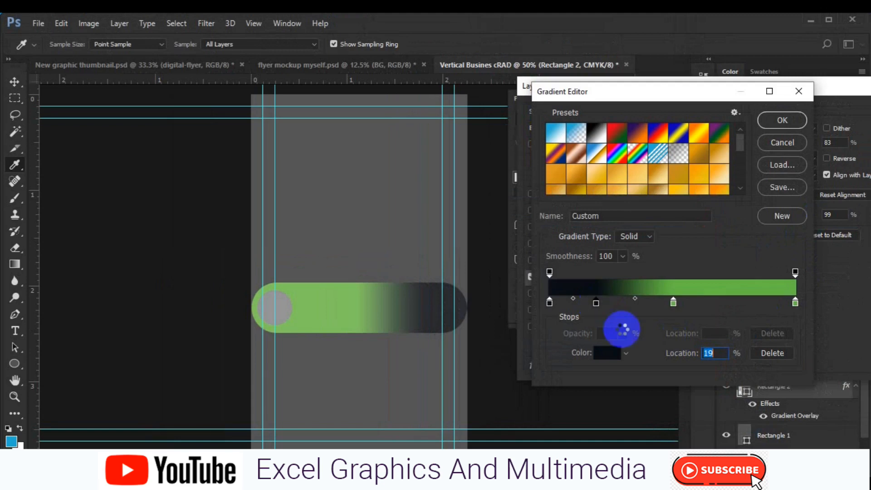
{"action": "left_click", "coordinate": [755, 410]}
{"action": "double_click", "coordinate": [655, 351]}
{"action": "type", "text": "010a15"}
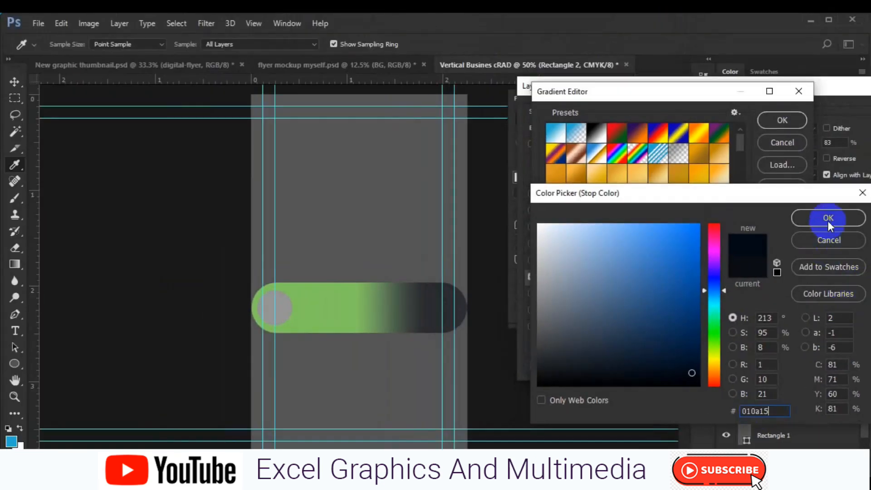
{"action": "left_click", "coordinate": [826, 219]}
{"action": "left_click", "coordinate": [780, 124]}
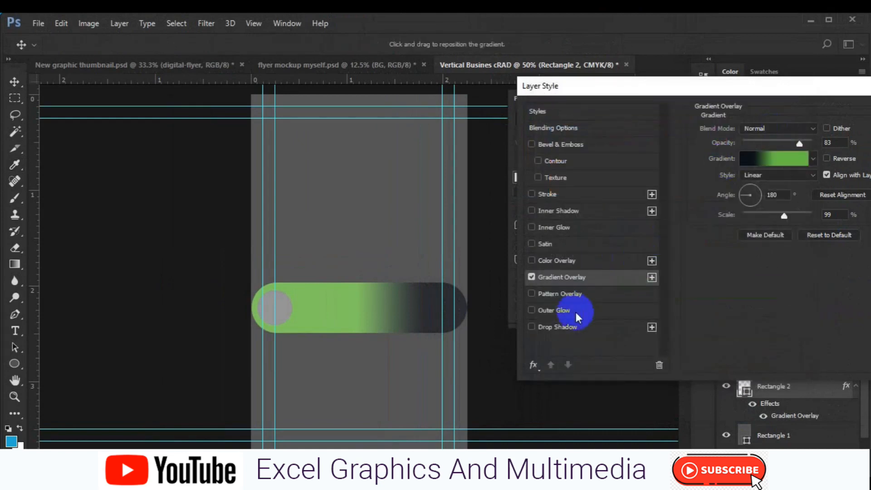
Add a Normal drop shadow: 100% opacity, 20 px distance, 3% spread, 8 px size.
{"action": "left_click", "coordinate": [574, 327]}
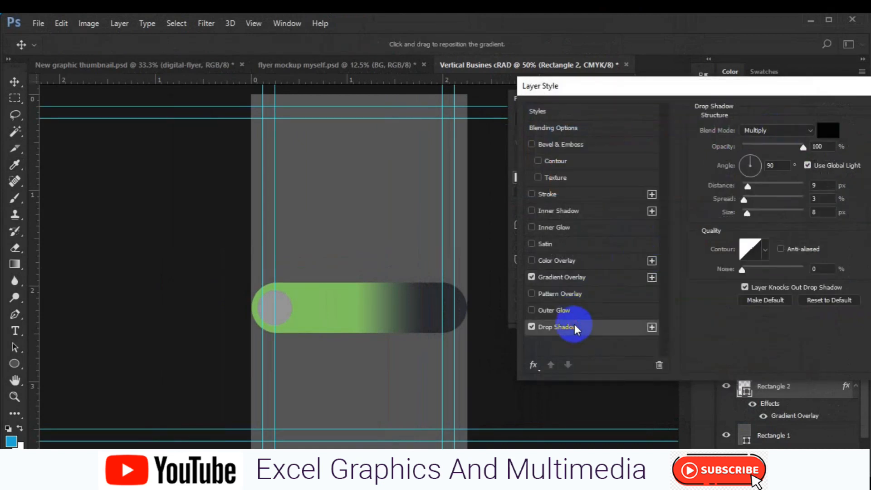
{"action": "mouse_move", "coordinate": [380, 318]}
{"action": "left_mouse_down"}
{"action": "mouse_move", "coordinate": [362, 313]}
{"action": "mouse_move", "coordinate": [370, 314]}
{"action": "left_mouse_up"}
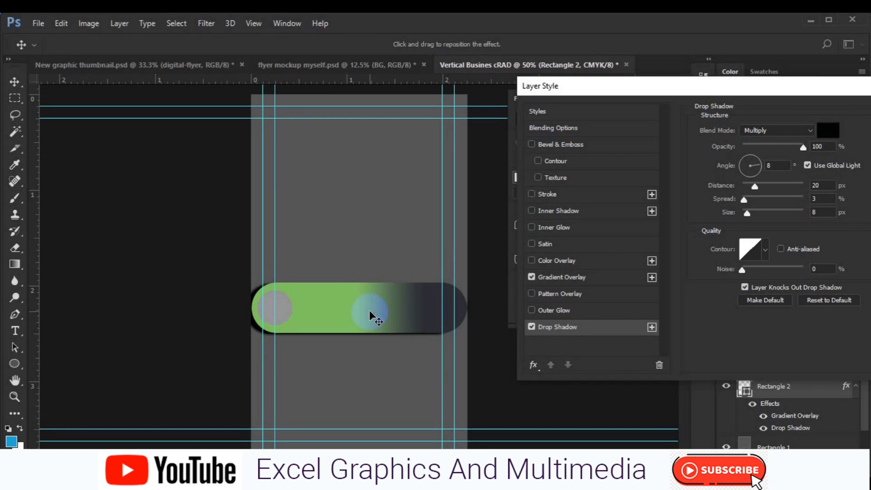
{"action": "left_click", "coordinate": [772, 131]}
{"action": "left_click", "coordinate": [765, 143]}
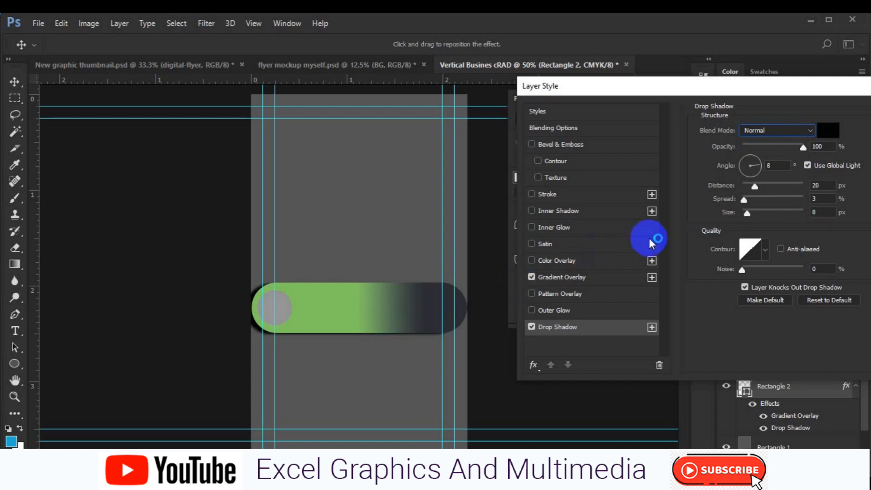
{"action": "left_click_drag", "start_coordinate": [718, 83], "coordinate": [544, 130]}
{"action": "left_click", "coordinate": [805, 162]}
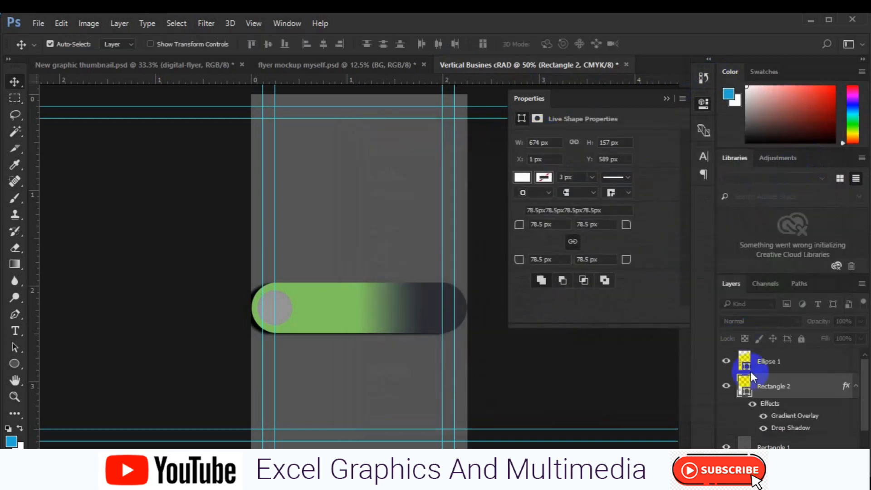
Group Ellipse 1 and Rectangle 2 as Group 1, centre it horizontally, and duplicate it.
{"action": "left_click", "coordinate": [666, 99]}
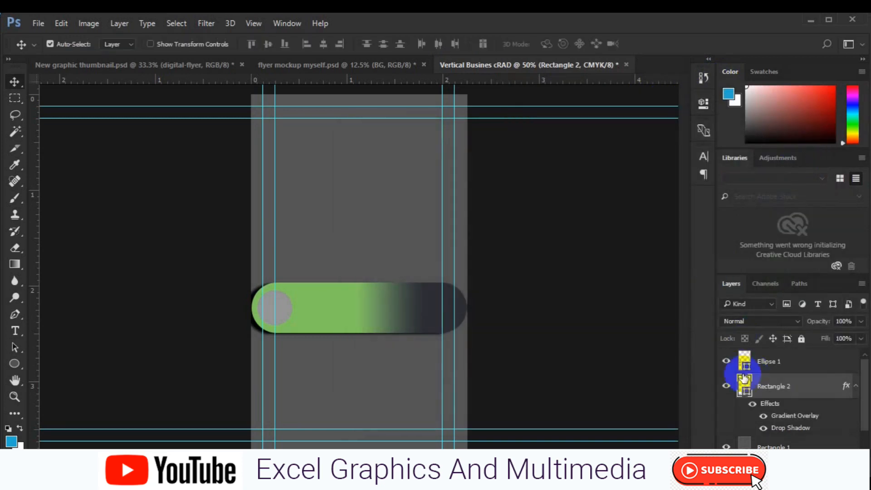
{"action": "left_click", "coordinate": [773, 368], "text": "shift"}
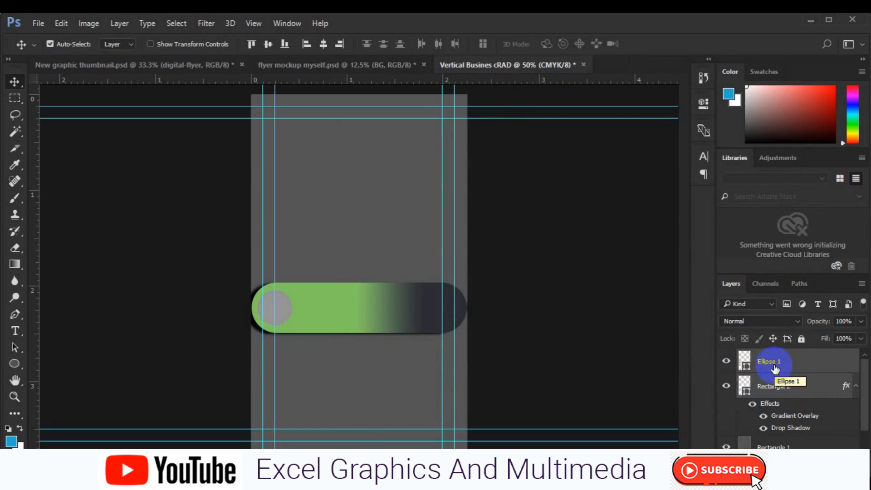
{"action": "key", "text": "ctrl+g"}
{"action": "key", "text": "ctrl+a"}
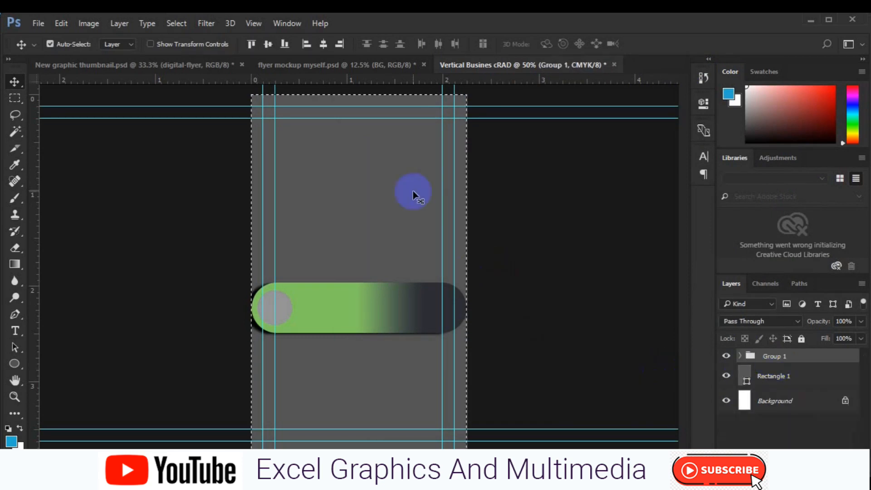
{"action": "left_click", "coordinate": [322, 50]}
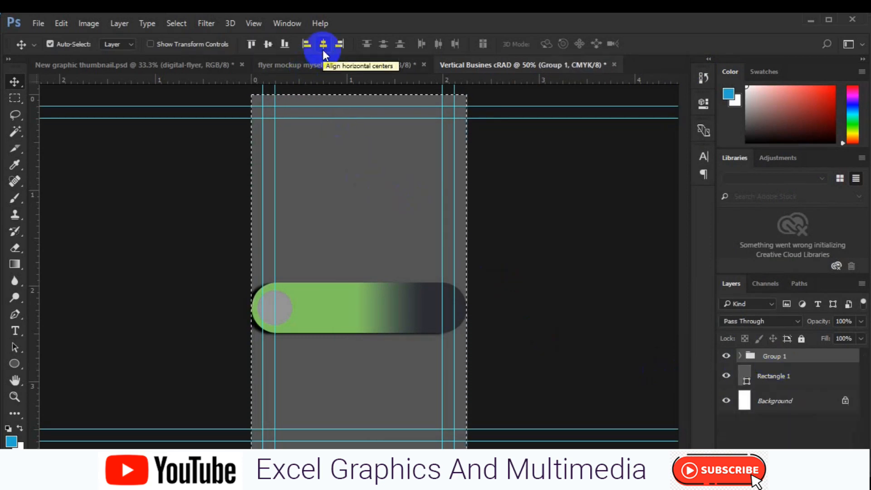
{"action": "key", "text": "ctrl+d"}
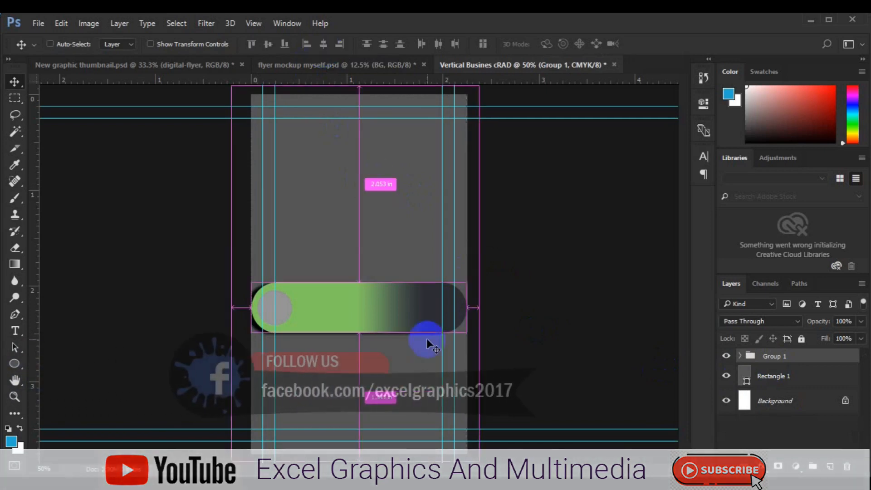
{"action": "key", "text": "ctrl+j"}
{"action": "left_click", "coordinate": [780, 372]}
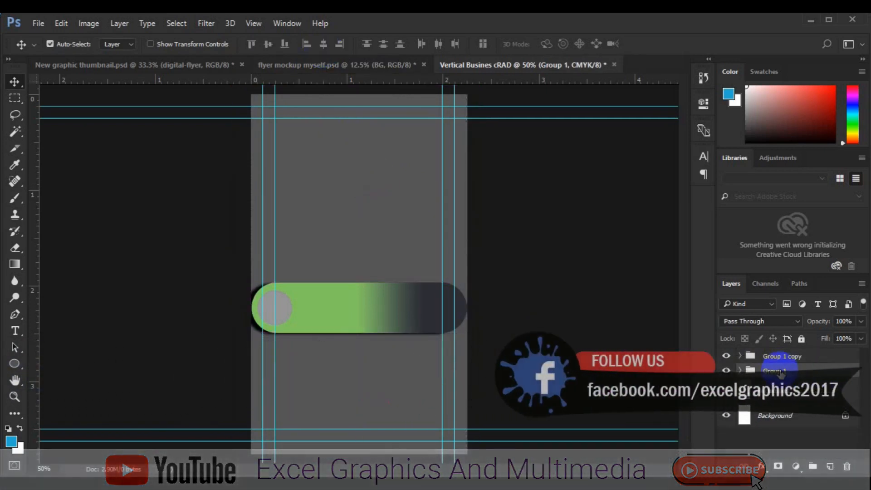
Move Group 1 below its copy, duplicate it, and shift the lowest bar down to a third row.
{"action": "key", "text": "ctrl+t"}
{"action": "mouse_move", "coordinate": [368, 380]}
{"action": "left_mouse_down"}
{"action": "mouse_move", "coordinate": [370, 391]}
{"action": "mouse_move", "coordinate": [370, 374]}
{"action": "left_mouse_up"}
{"action": "key", "text": "Return"}
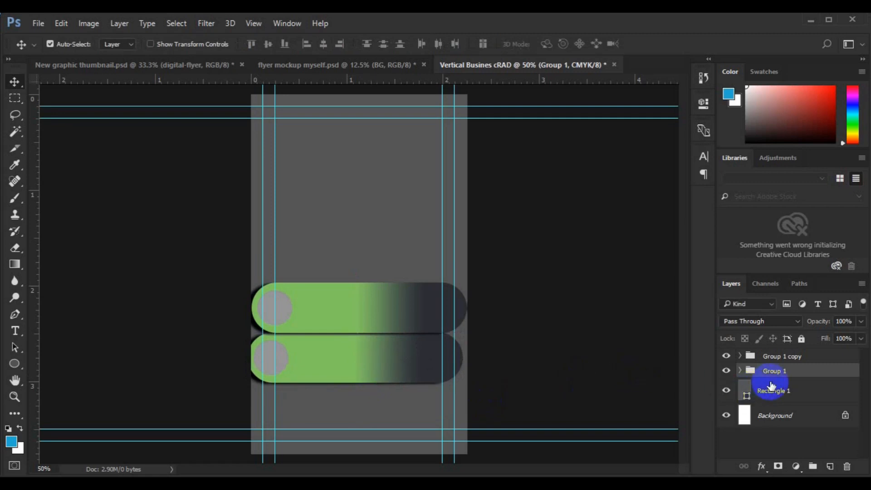
{"action": "key", "text": "ctrl+j"}
{"action": "left_click", "coordinate": [773, 385]}
{"action": "key", "text": "ctrl+t"}
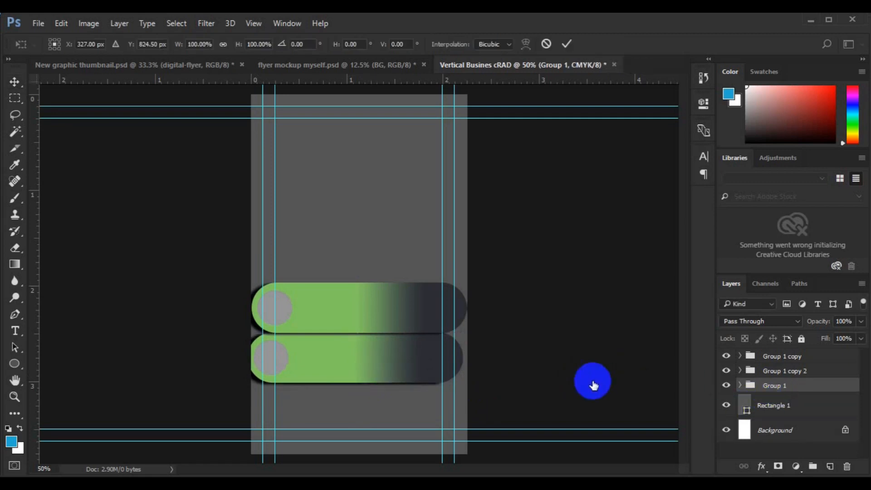
{"action": "left_click_drag", "start_coordinate": [396, 403], "coordinate": [396, 424]}
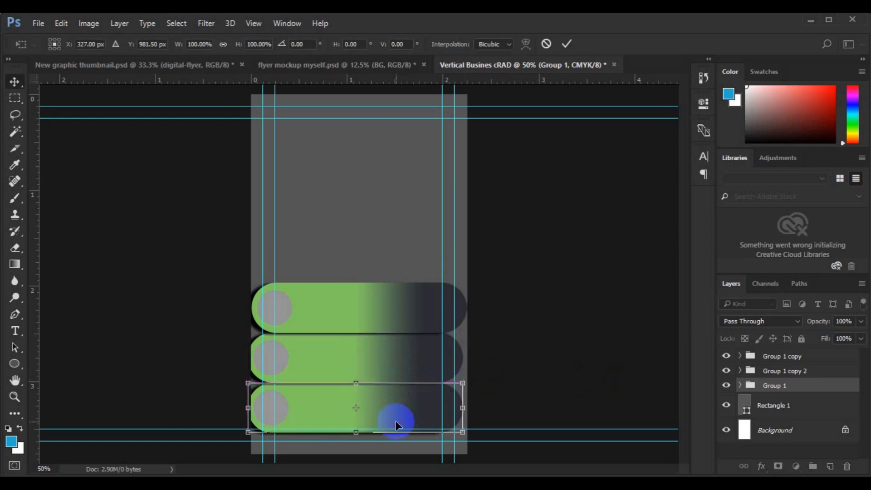
{"action": "key", "text": "Return"}
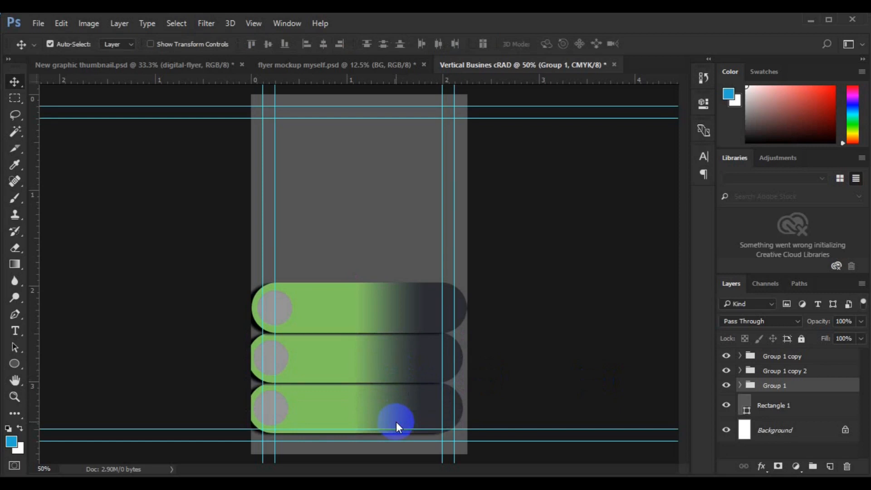
Flip the middle group horizontally so its circle sits at the right end.
{"action": "left_click", "coordinate": [785, 371]}
{"action": "key", "text": "ctrl+t"}
{"action": "right_click", "coordinate": [399, 358]}
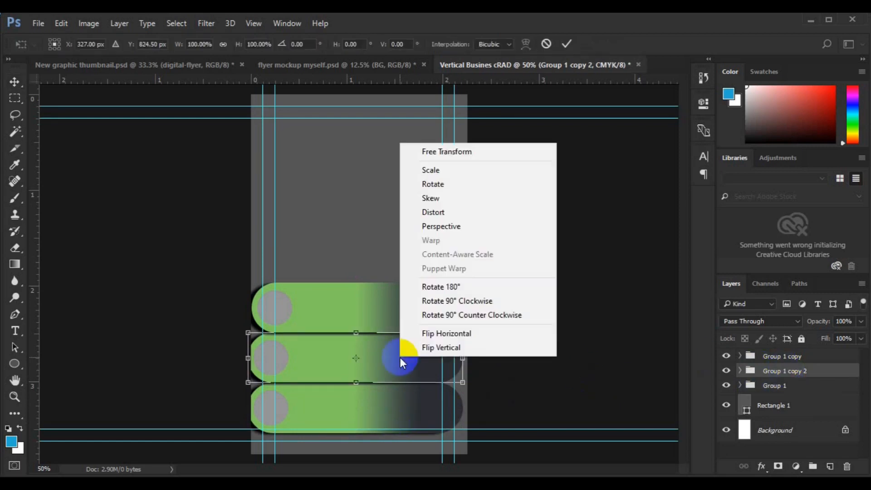
{"action": "left_click", "coordinate": [443, 332]}
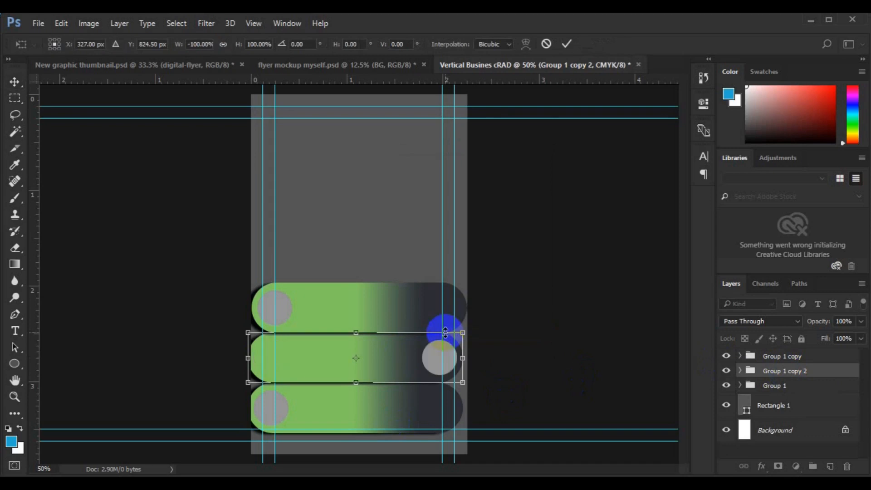
{"action": "key", "text": "Return"}
{"action": "left_click", "coordinate": [434, 357]}
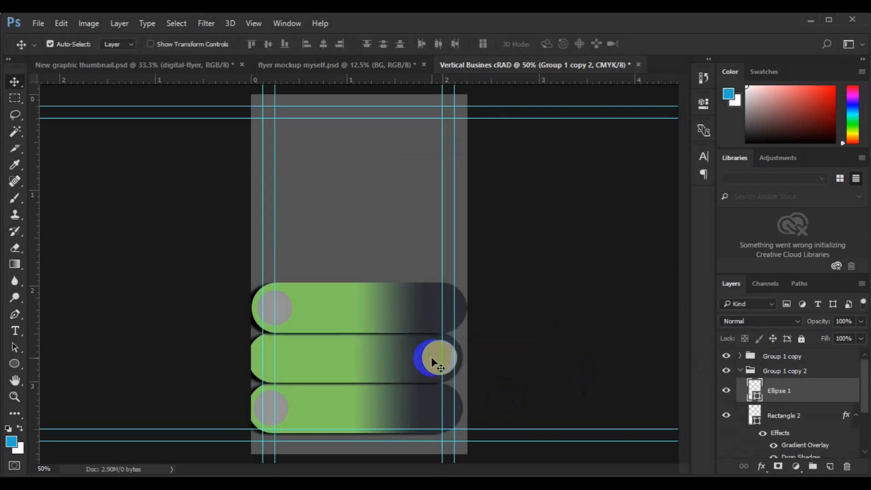
{"action": "left_click_drag", "start_coordinate": [431, 356], "coordinate": [294, 360]}
{"action": "key", "text": "ctrl+z"}
Try flipping and tilting the middle bar's Rectangle 2, then cancel the transform.
{"action": "left_click", "coordinate": [311, 359]}
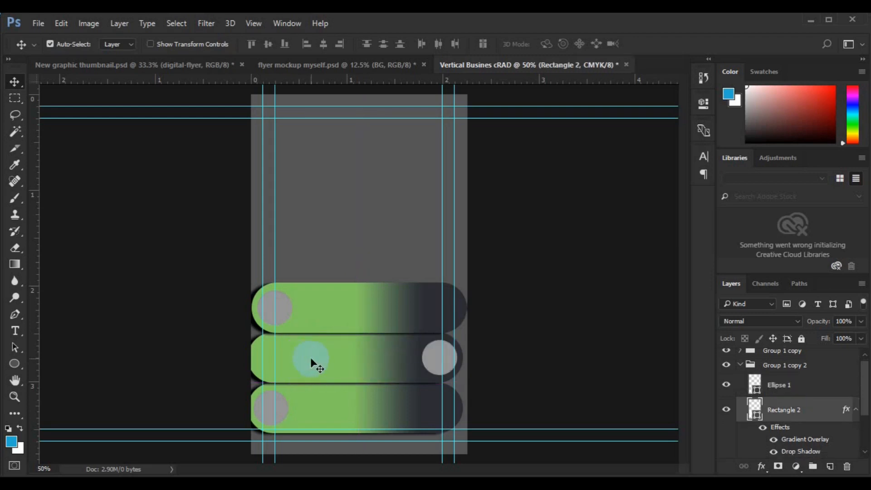
{"action": "key", "text": "ctrl+t"}
{"action": "right_click", "coordinate": [311, 358]}
{"action": "left_click", "coordinate": [369, 334]}
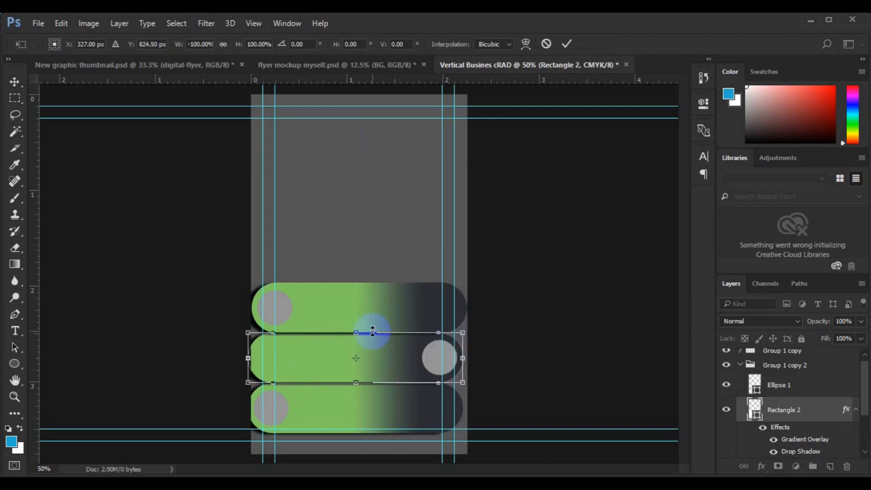
{"action": "right_click", "coordinate": [383, 351]}
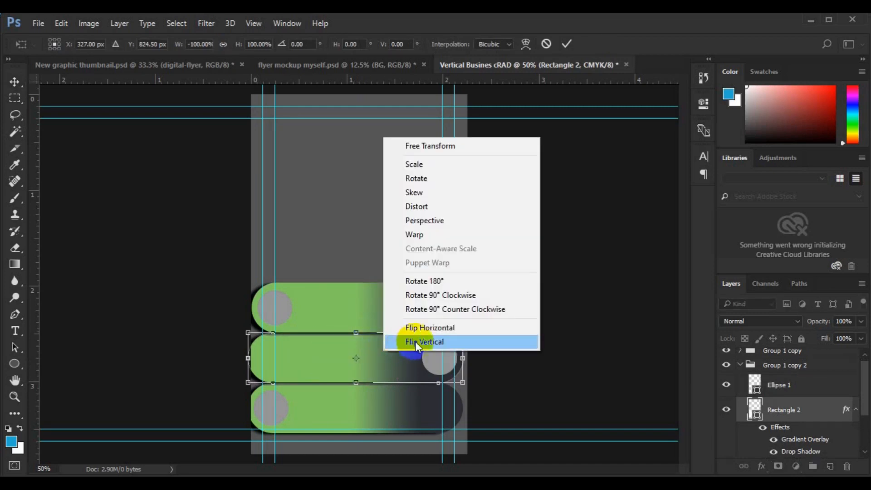
{"action": "left_click", "coordinate": [418, 336]}
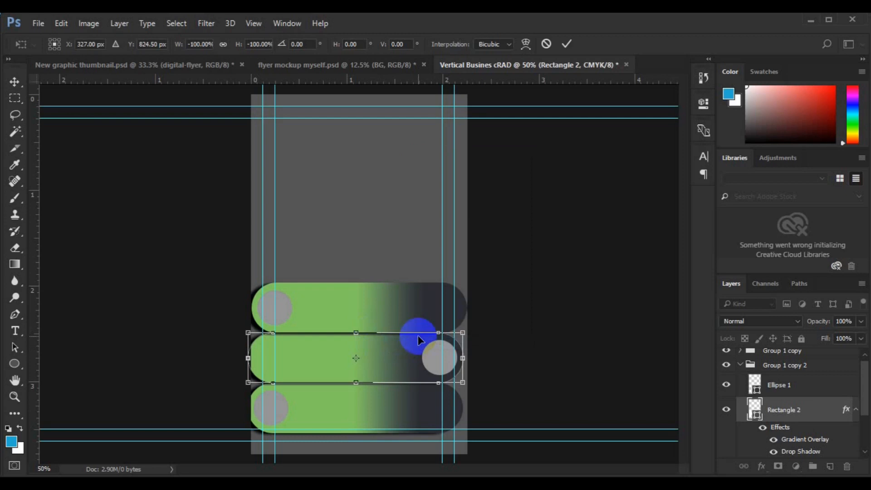
{"action": "left_click_drag", "start_coordinate": [467, 311], "coordinate": [254, 370]}
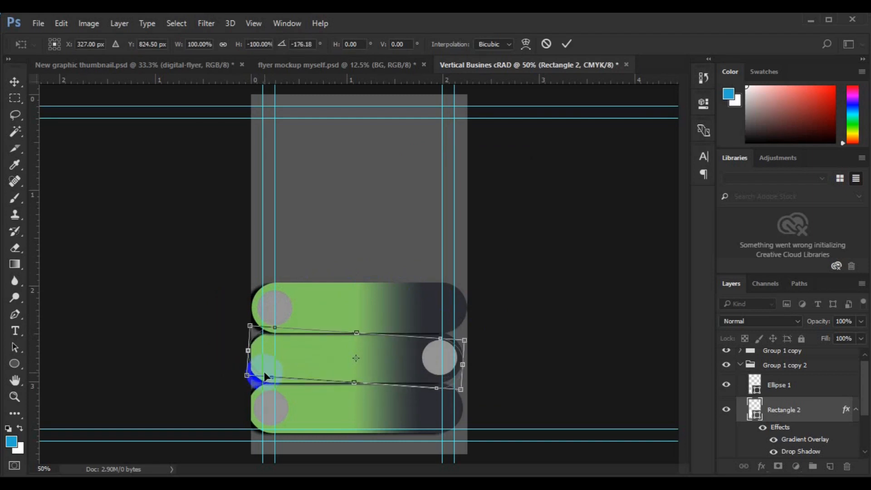
{"action": "left_click", "coordinate": [546, 44]}
Open Rectangle 2's blending options to its Gradient Overlay settings.
{"action": "right_click", "coordinate": [784, 409]}
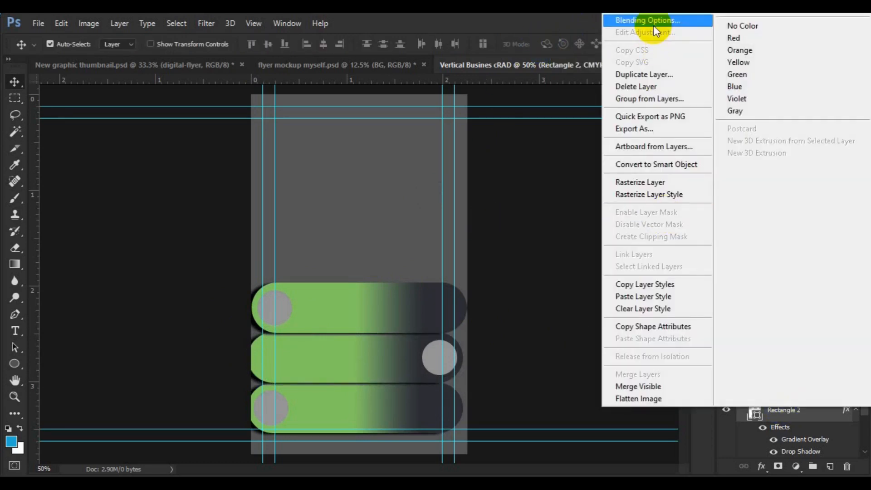
{"action": "left_click", "coordinate": [406, 356]}
{"action": "left_click", "coordinate": [788, 415]}
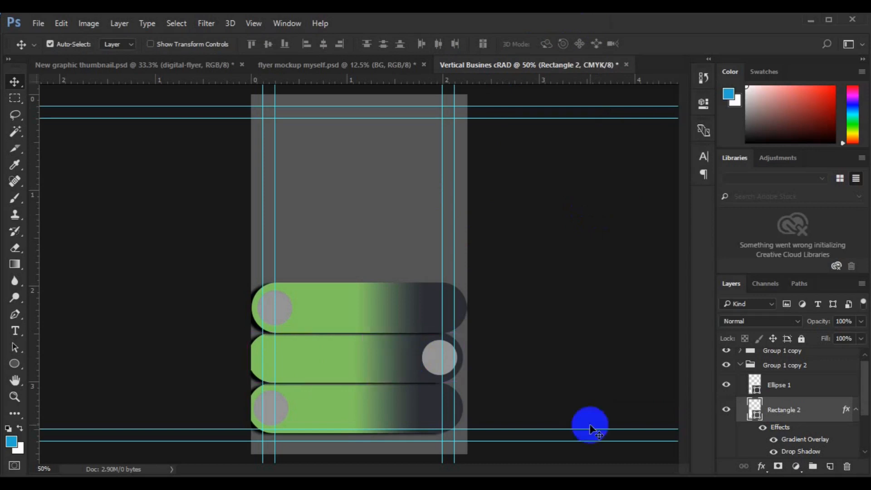
{"action": "right_click", "coordinate": [787, 415]}
{"action": "left_click", "coordinate": [654, 26]}
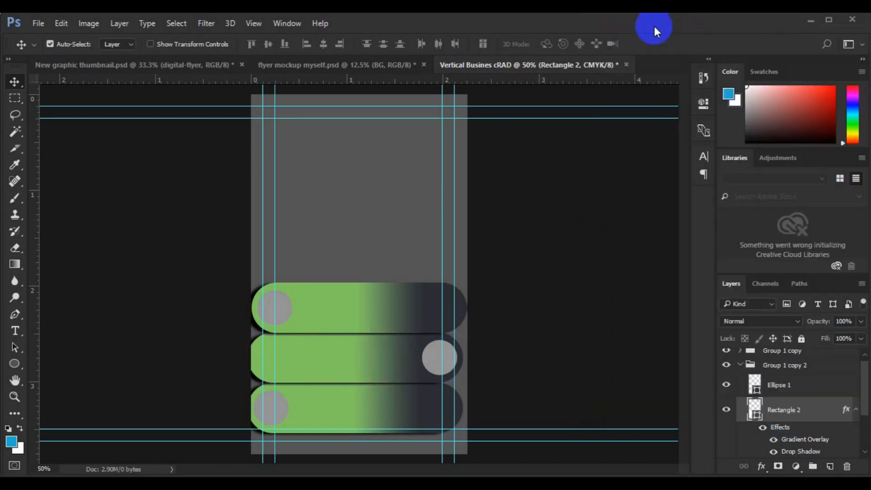
{"action": "left_click", "coordinate": [402, 326]}
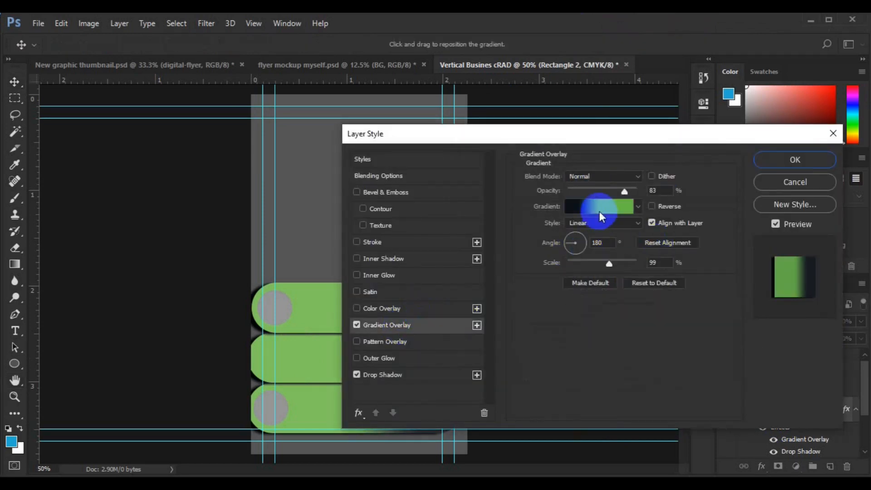
Set the middle bar gradient's left end stop to the bars' sampled green.
{"action": "left_click", "coordinate": [599, 211]}
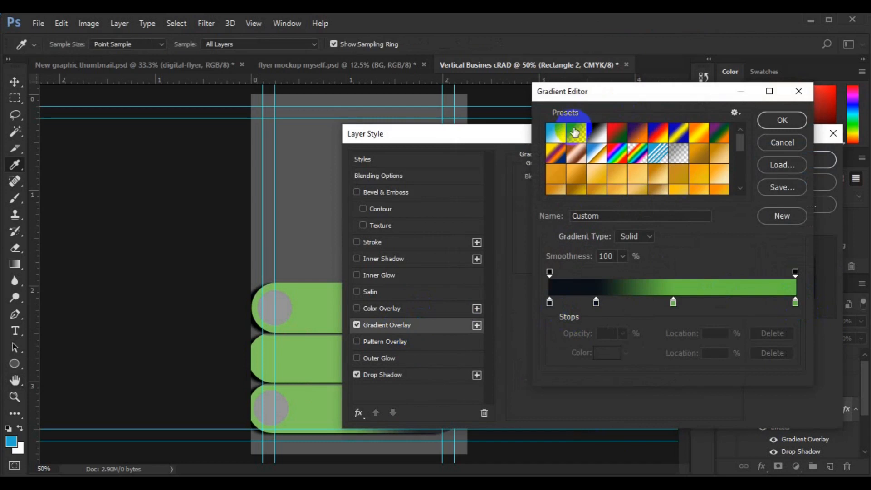
{"action": "left_click", "coordinate": [771, 142]}
{"action": "left_click_drag", "start_coordinate": [660, 135], "coordinate": [670, 58]}
{"action": "left_click", "coordinate": [611, 130]}
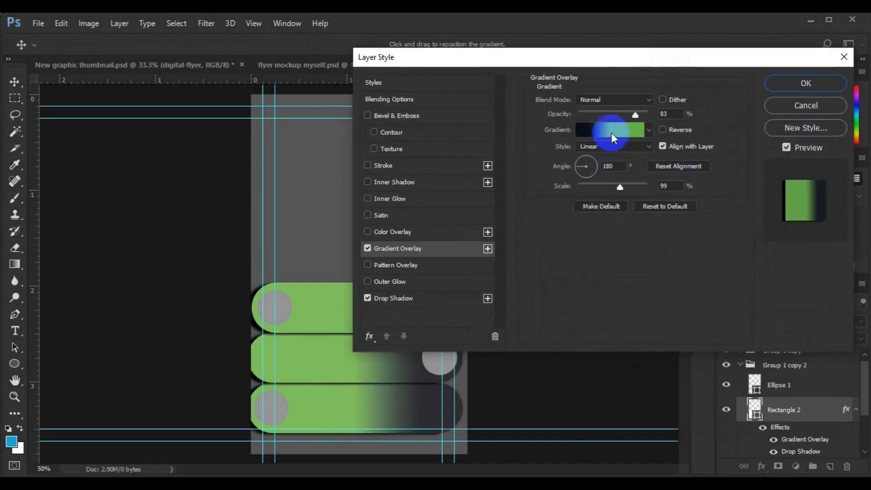
{"action": "left_click", "coordinate": [550, 302]}
{"action": "double_click", "coordinate": [549, 303]}
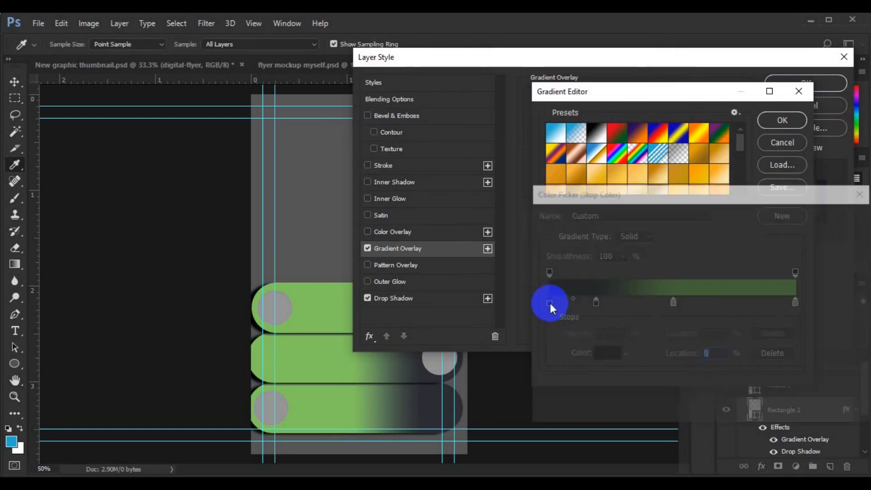
{"action": "left_click", "coordinate": [312, 290]}
{"action": "left_click", "coordinate": [800, 223]}
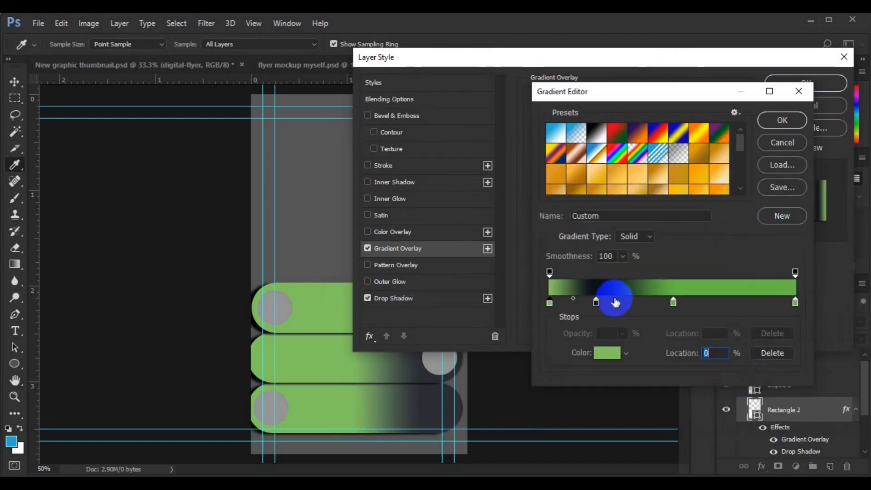
Add a green colour stop and a dark navy 010a15 stop at 50% to the gradient.
{"action": "left_click", "coordinate": [595, 303]}
{"action": "double_click", "coordinate": [596, 303]}
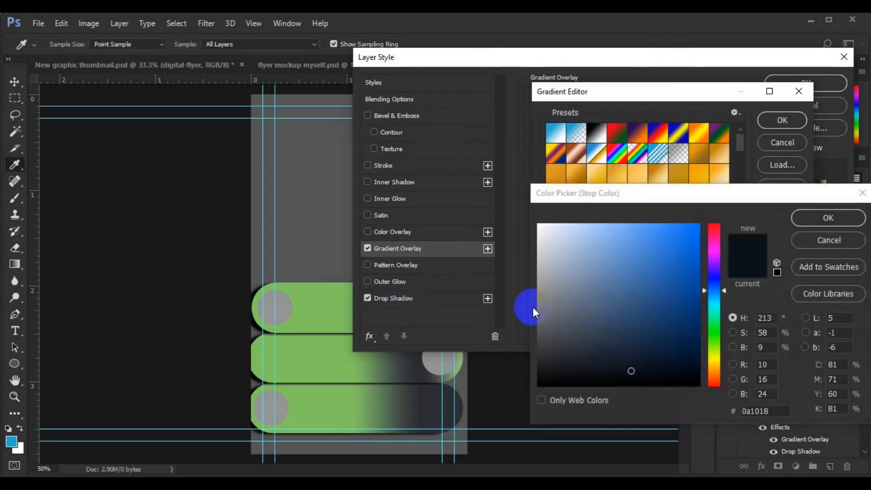
{"action": "left_click", "coordinate": [280, 356]}
{"action": "left_click", "coordinate": [828, 219]}
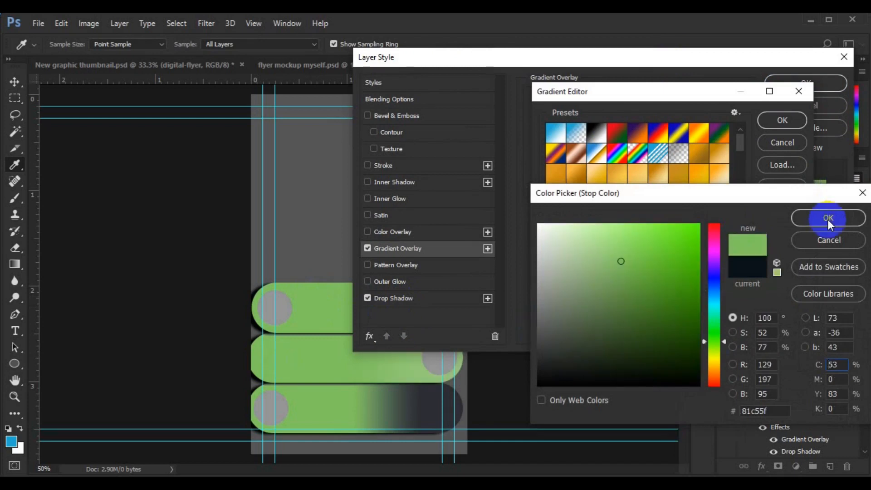
{"action": "left_click", "coordinate": [674, 302]}
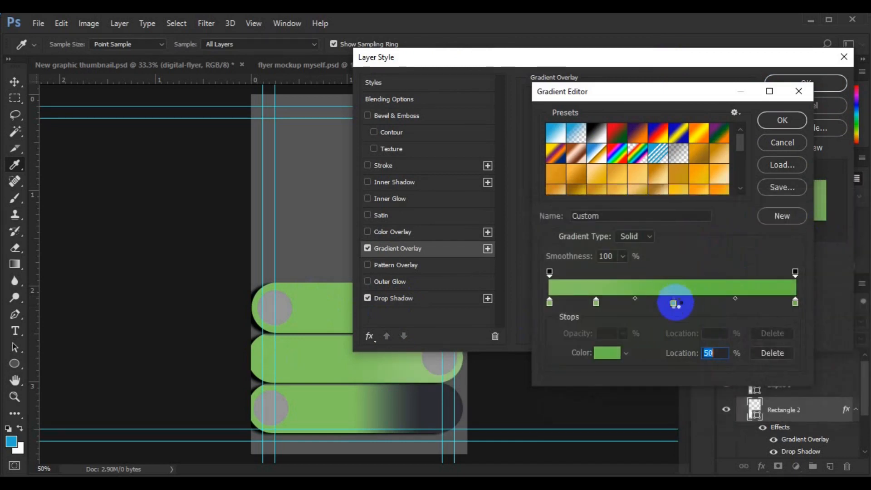
{"action": "double_click", "coordinate": [675, 302]}
{"action": "left_click", "coordinate": [446, 408]}
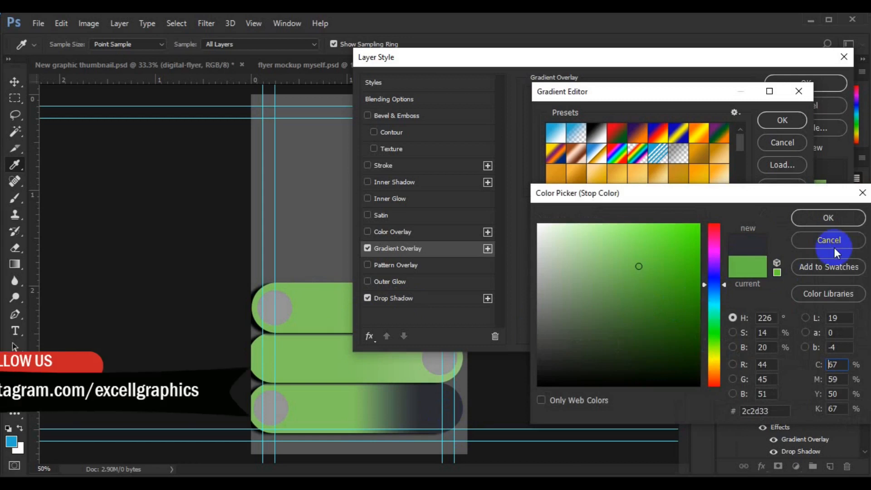
{"action": "left_click", "coordinate": [765, 410]}
{"action": "double_click", "coordinate": [765, 410]}
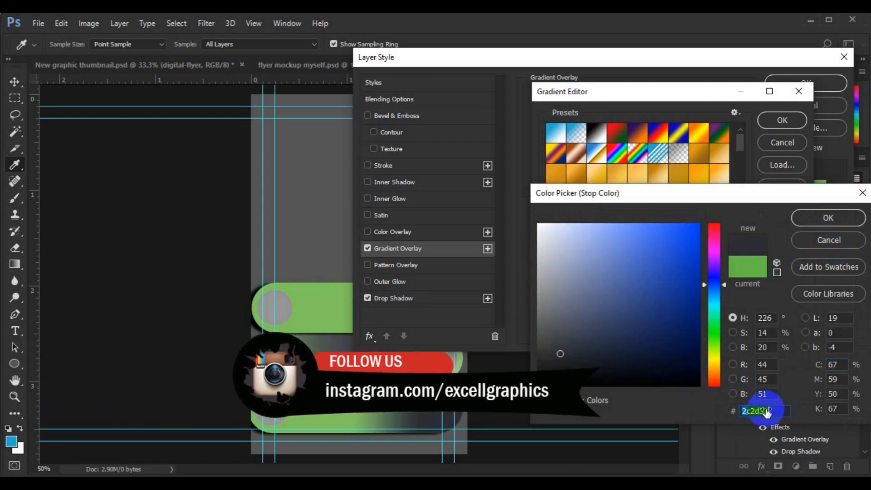
{"action": "type", "text": "010a15"}
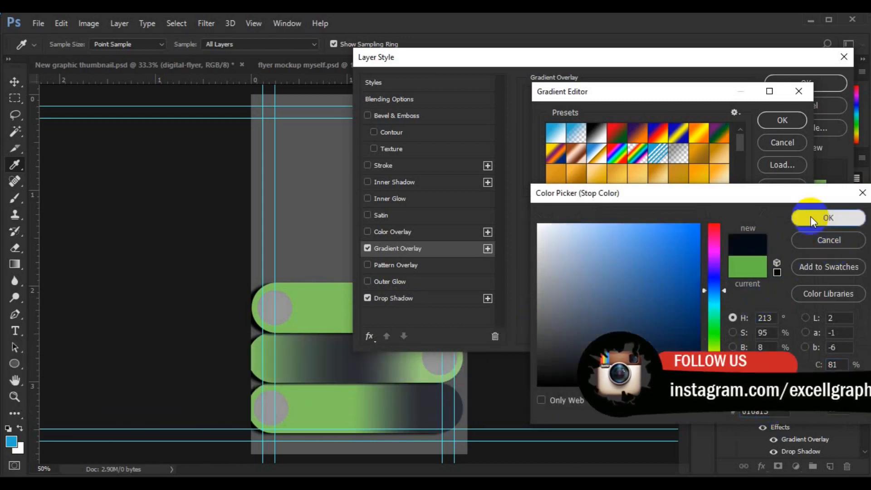
{"action": "left_click", "coordinate": [805, 217]}
Set the gradient's right end stop to dark navy 010a15.
{"action": "left_click", "coordinate": [794, 303]}
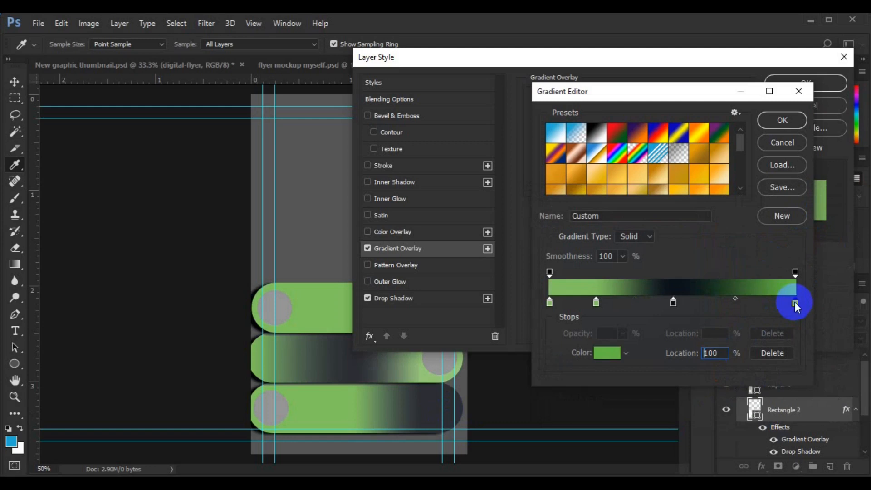
{"action": "double_click", "coordinate": [795, 303]}
{"action": "double_click", "coordinate": [755, 411]}
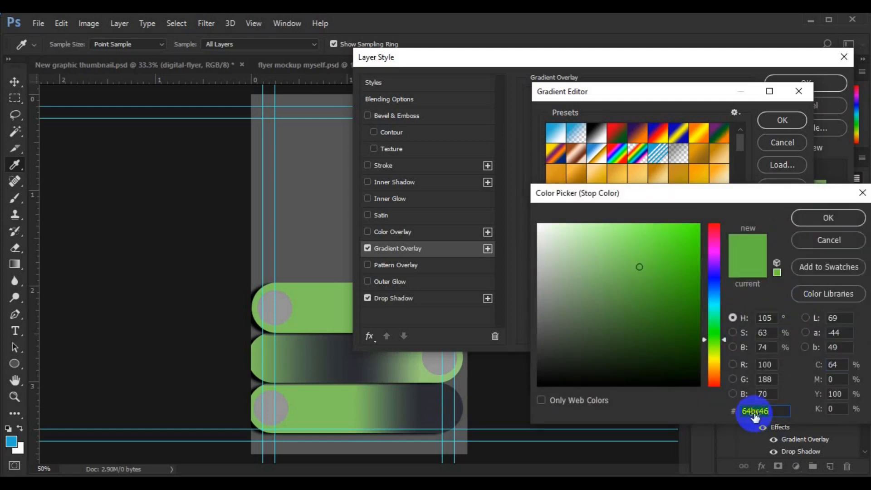
{"action": "type", "text": "010a15"}
{"action": "left_click", "coordinate": [836, 216]}
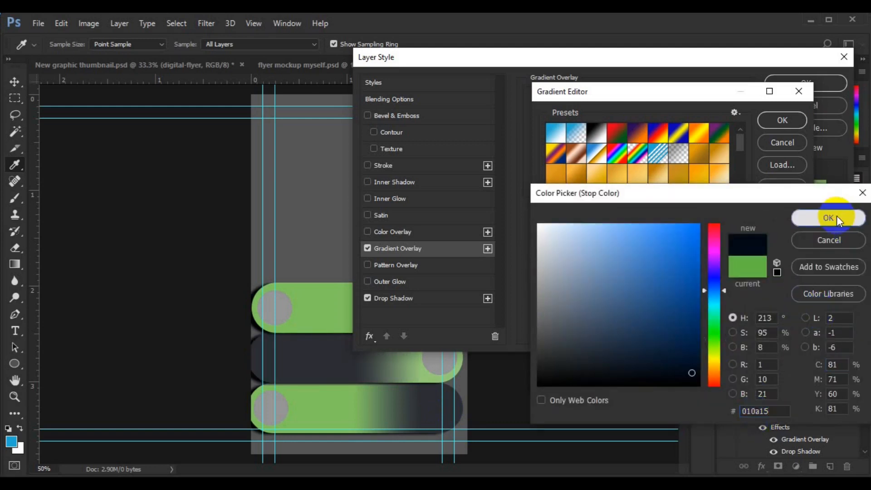
Move the navy stop to about 70% and the green stop to 41%, then apply the gradient.
{"action": "left_click_drag", "start_coordinate": [674, 303], "coordinate": [736, 303]}
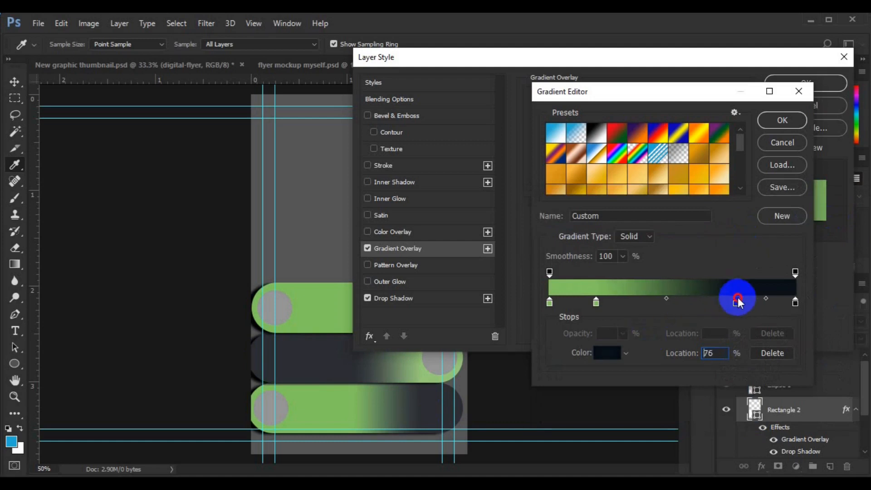
{"action": "left_click_drag", "start_coordinate": [596, 302], "coordinate": [634, 306]}
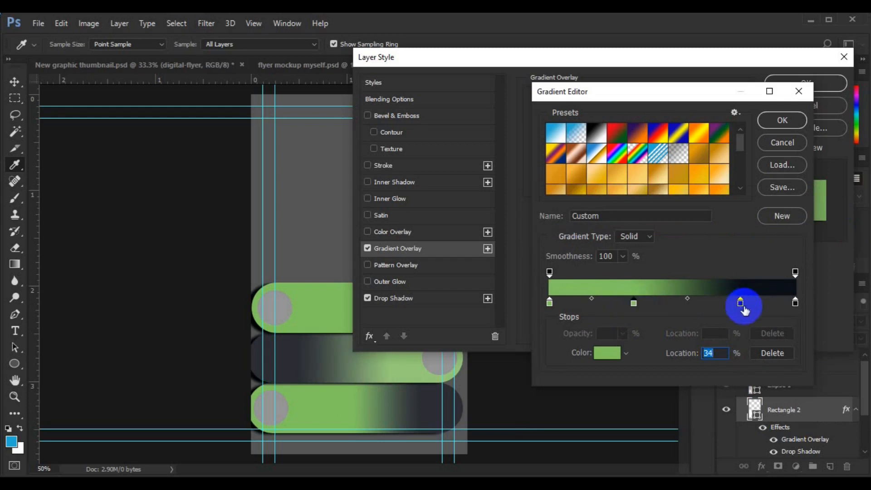
{"action": "mouse_move", "coordinate": [740, 303]}
{"action": "left_mouse_down"}
{"action": "mouse_move", "coordinate": [714, 304]}
{"action": "mouse_move", "coordinate": [734, 303]}
{"action": "left_mouse_up"}
{"action": "left_click", "coordinate": [634, 303]}
{"action": "left_click_drag", "start_coordinate": [636, 306], "coordinate": [650, 306]}
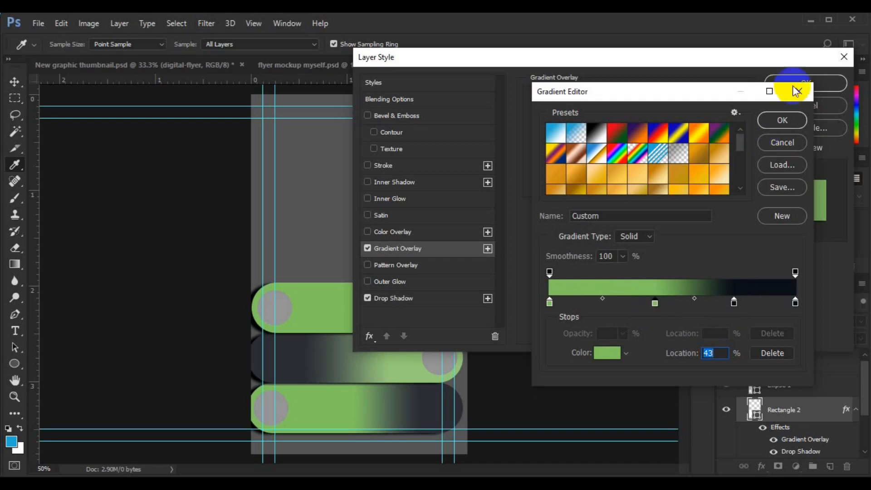
{"action": "left_click", "coordinate": [788, 120]}
{"action": "left_click", "coordinate": [805, 84]}
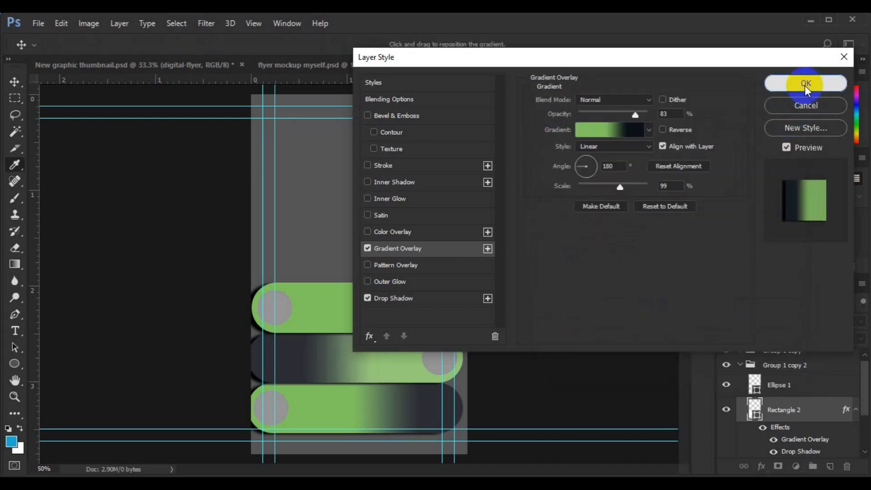
{"action": "left_click", "coordinate": [391, 262]}
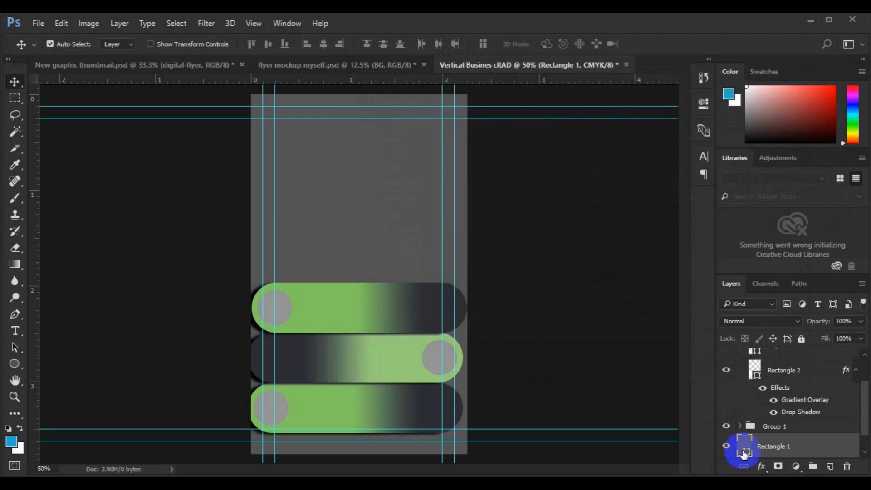
{"action": "double_click", "coordinate": [744, 449]}
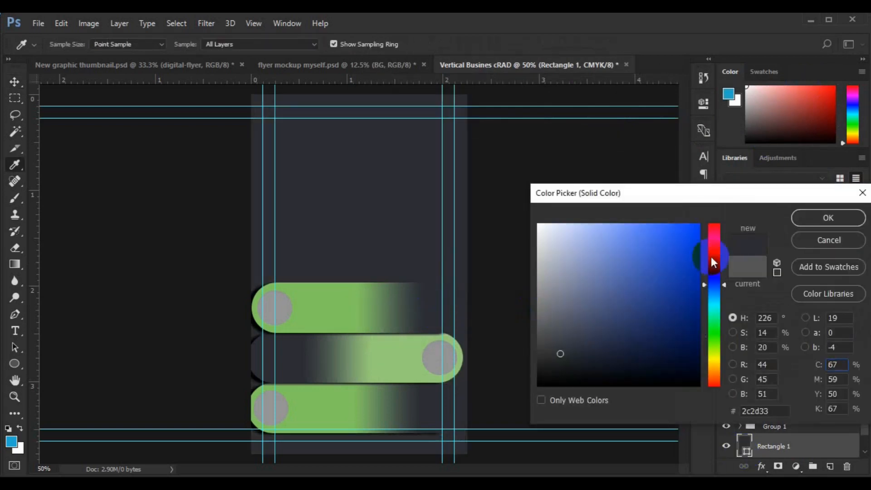
{"action": "left_click", "coordinate": [826, 219]}
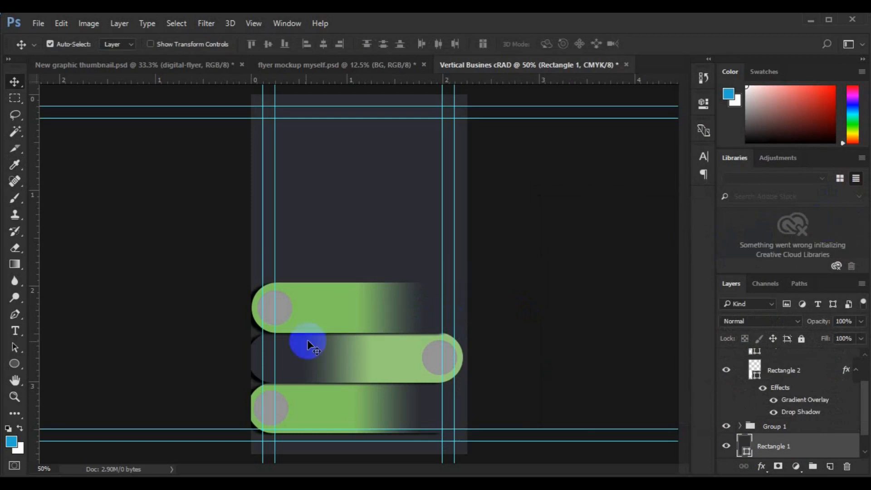
{"action": "left_click", "coordinate": [388, 367]}
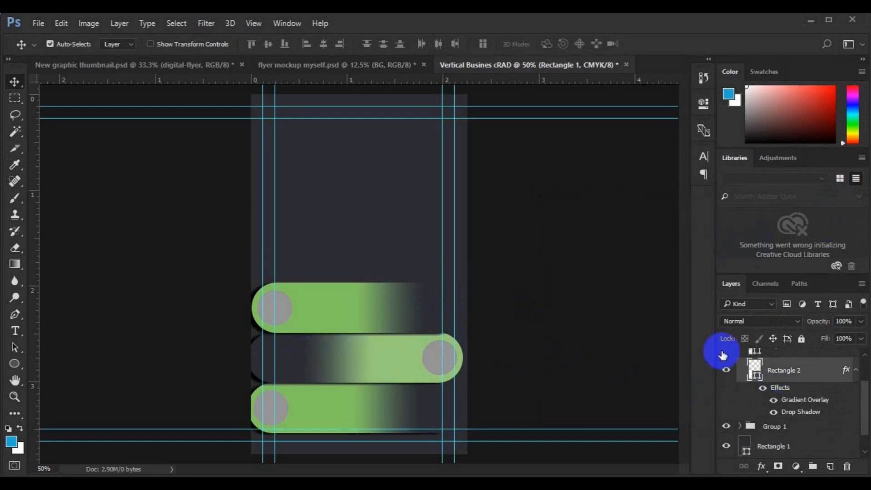
{"action": "left_click", "coordinate": [862, 372]}
Shift the middle pill group three arrow-key steps to the left.
{"action": "left_click", "coordinate": [749, 369]}
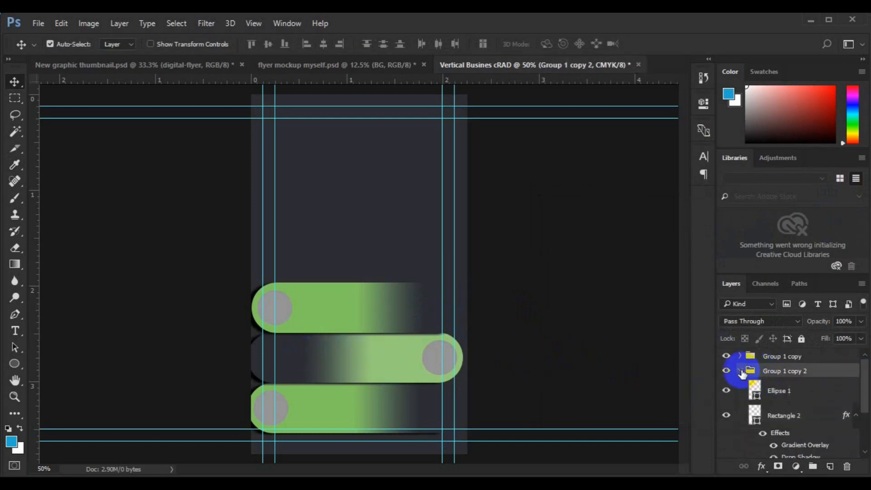
{"action": "left_click", "coordinate": [740, 370]}
{"action": "key", "text": "ctrl+t"}
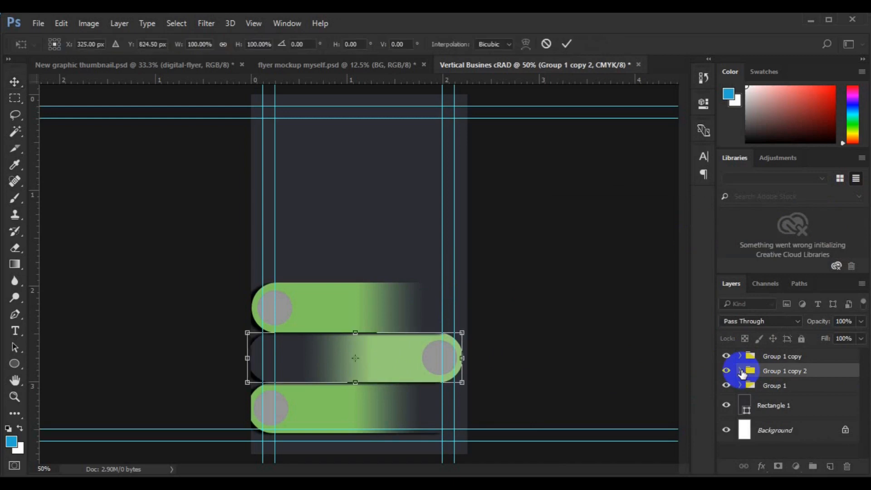
{"action": "key", "text": "Left"}
{"action": "key", "text": "Left"}
{"action": "key", "text": "Left"}
{"action": "key", "text": "Left"}
{"action": "key", "text": "Left"}
{"action": "key", "text": "Left"}
{"action": "key", "text": "Left"}
{"action": "key", "text": "Left"}
{"action": "key", "text": "Left"}
{"action": "key", "text": "Left"}
{"action": "key", "text": "Left"}
{"action": "key", "text": "Left"}
{"action": "key", "text": "Left"}
{"action": "key", "text": "Left"}
{"action": "key", "text": "Left"}
{"action": "key", "text": "Left"}
{"action": "key", "text": "Left"}
{"action": "key", "text": "Left"}
{"action": "key", "text": "Left"}
{"action": "key", "text": "Left"}
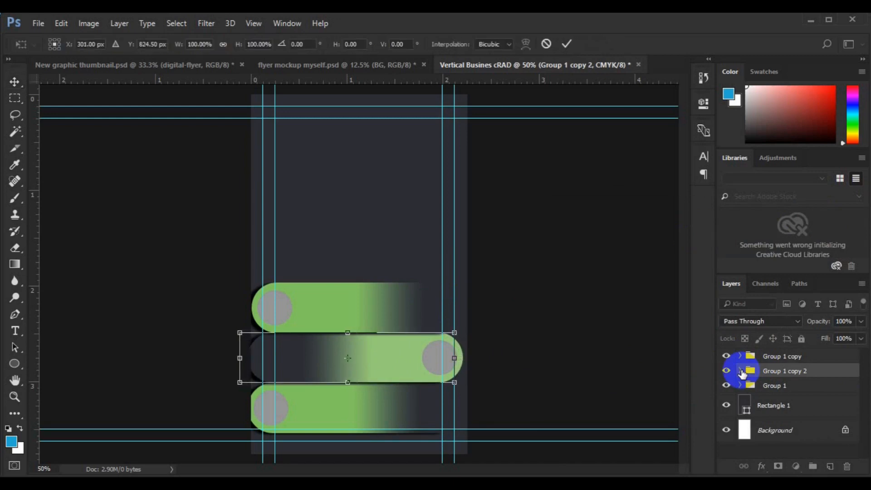
{"action": "key", "text": "Left"}
{"action": "key", "text": "Left"}
{"action": "key", "text": "Left"}
{"action": "key", "text": "Left"}
{"action": "key", "text": "Left"}
{"action": "key", "text": "Left"}
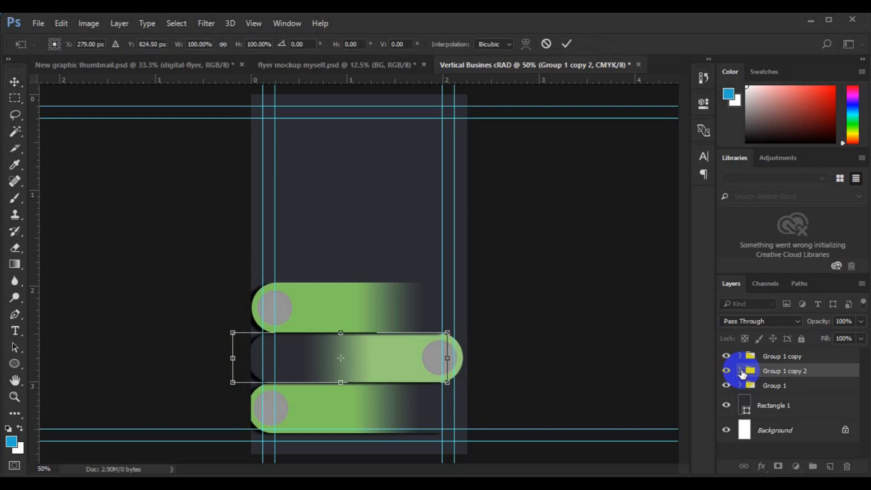
{"action": "key", "text": "Left"}
{"action": "key", "text": "Left"}
{"action": "key", "text": "Left"}
{"action": "key", "text": "Left"}
{"action": "key", "text": "Left"}
{"action": "key", "text": "Left"}
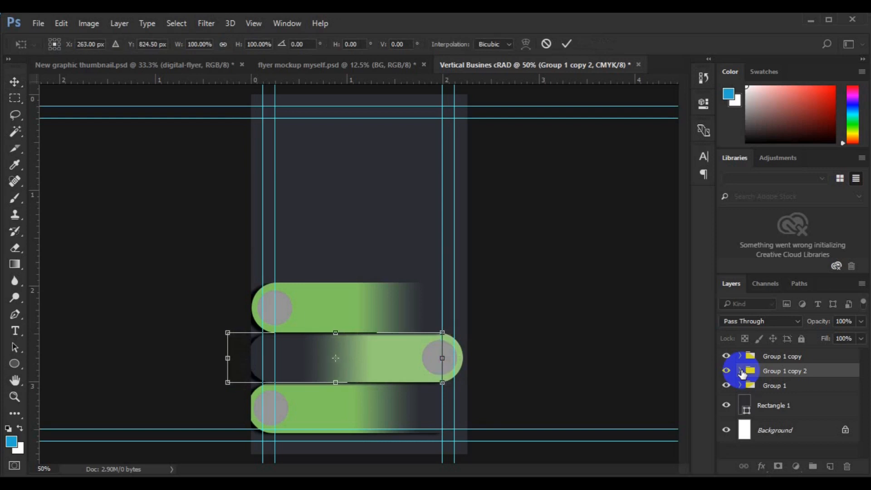
{"action": "key", "text": "Return"}
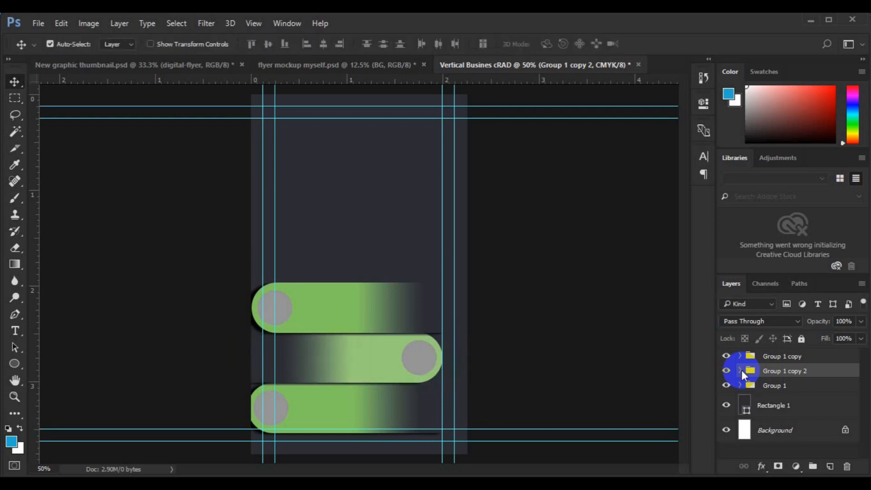
Shift the bottom pill group three arrow-key steps to the right.
{"action": "left_click", "coordinate": [340, 411]}
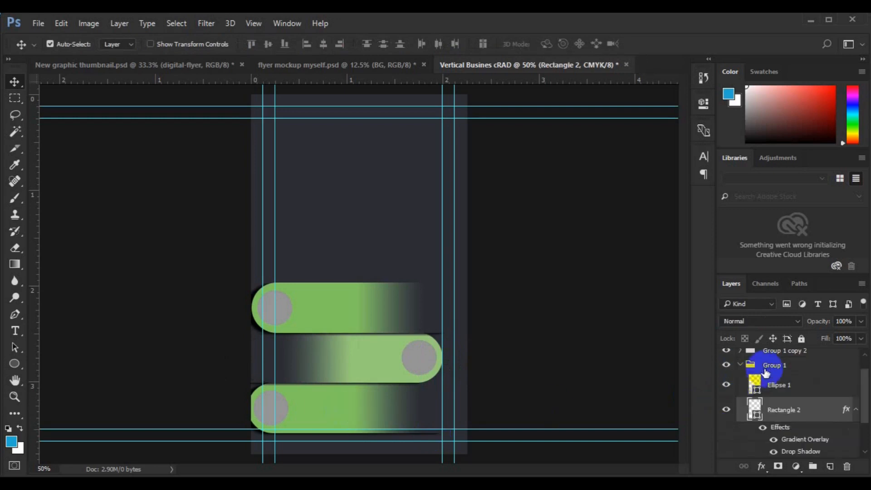
{"action": "left_click", "coordinate": [767, 367]}
{"action": "key", "text": "ctrl+t"}
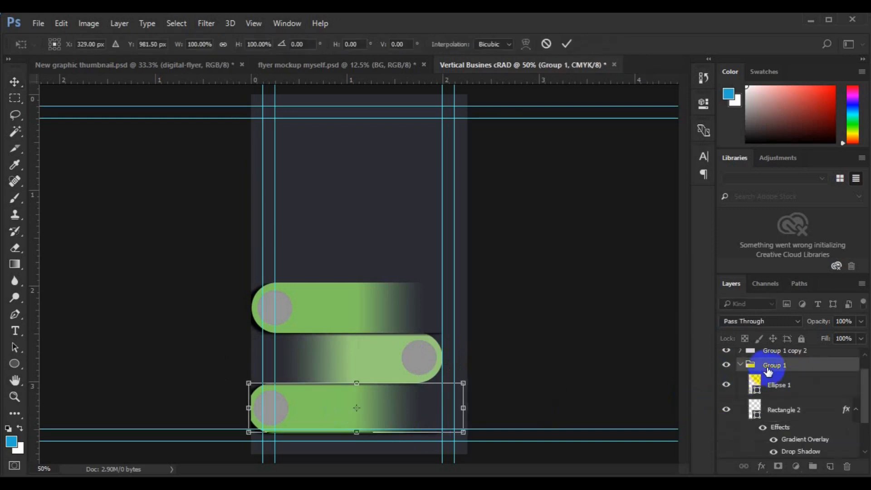
{"action": "key", "text": "Right"}
{"action": "key", "text": "Right"}
{"action": "key", "text": "Right"}
{"action": "key", "text": "Right"}
{"action": "key", "text": "Right"}
{"action": "key", "text": "Right"}
{"action": "key", "text": "Right"}
{"action": "key", "text": "Right"}
{"action": "key", "text": "Right"}
{"action": "key", "text": "Right"}
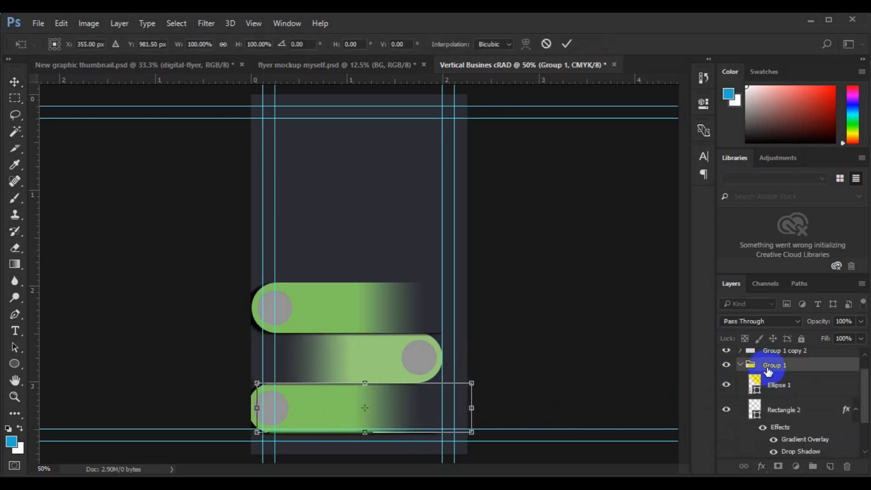
{"action": "key", "text": "Right"}
{"action": "key", "text": "Right"}
{"action": "key", "text": "Right"}
{"action": "key", "text": "Right"}
{"action": "key", "text": "Right"}
{"action": "key", "text": "Right"}
{"action": "key", "text": "Right"}
{"action": "key", "text": "Right"}
{"action": "key", "text": "Right"}
{"action": "key", "text": "Right"}
{"action": "key", "text": "Right"}
{"action": "key", "text": "Right"}
{"action": "key", "text": "Right"}
{"action": "key", "text": "Right"}
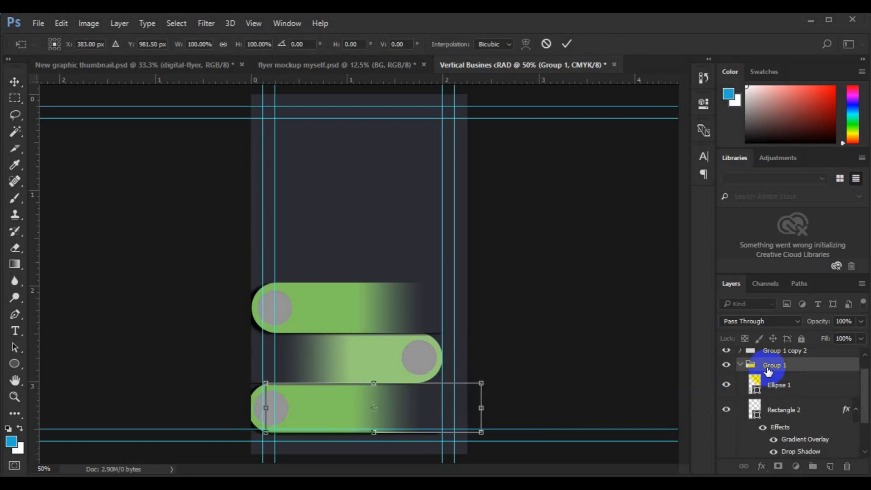
{"action": "key", "text": "Right"}
{"action": "key", "text": "Right"}
{"action": "key", "text": "Right"}
{"action": "key", "text": "Right"}
{"action": "key", "text": "Right"}
{"action": "key", "text": "Right"}
{"action": "key", "text": "Right"}
{"action": "key", "text": "Right"}
{"action": "key", "text": "Right"}
{"action": "key", "text": "Right"}
{"action": "key", "text": "Right"}
{"action": "key", "text": "Right"}
{"action": "key", "text": "Right"}
{"action": "key", "text": "Right"}
{"action": "key", "text": "Right"}
{"action": "key", "text": "Right"}
{"action": "key", "text": "Right"}
{"action": "key", "text": "Right"}
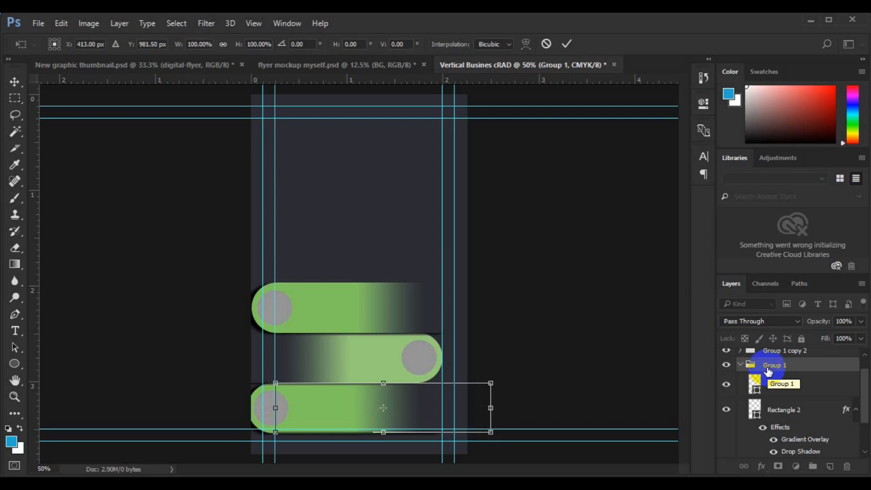
{"action": "key", "text": "Return"}
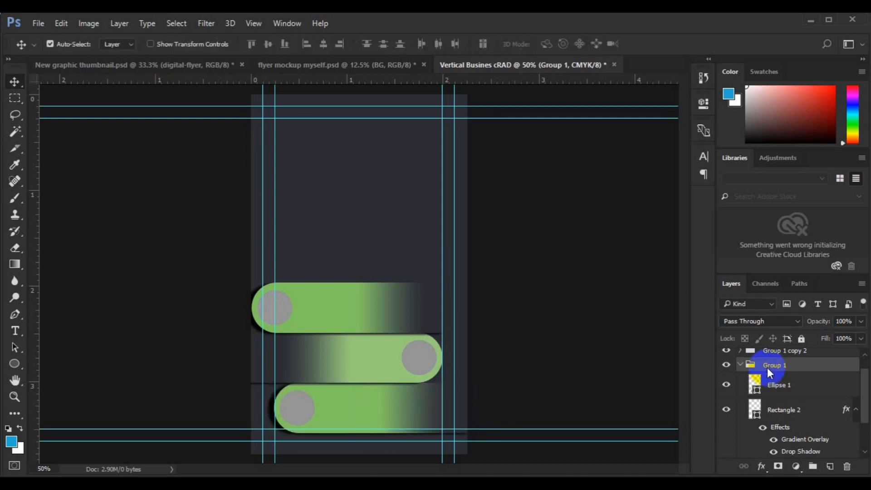
Shift the top pill group three arrow-key steps to the right, lining it up with the bottom pill.
{"action": "left_click", "coordinate": [739, 366]}
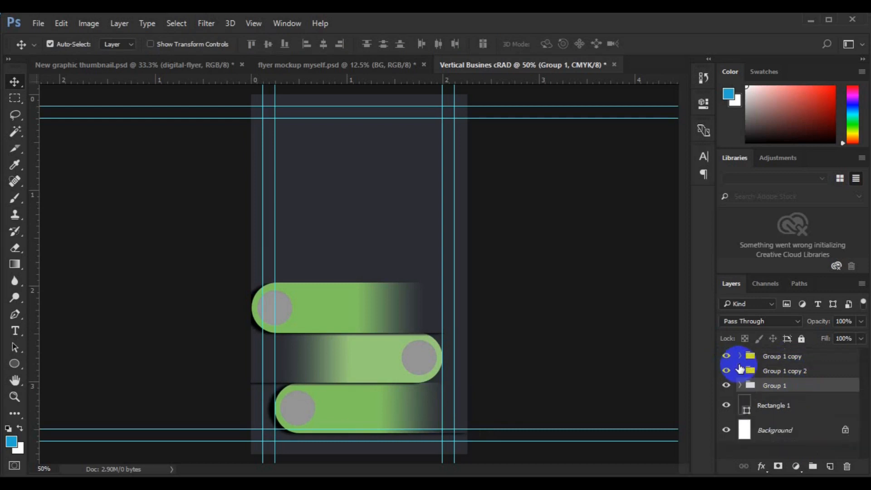
{"action": "left_click", "coordinate": [369, 320]}
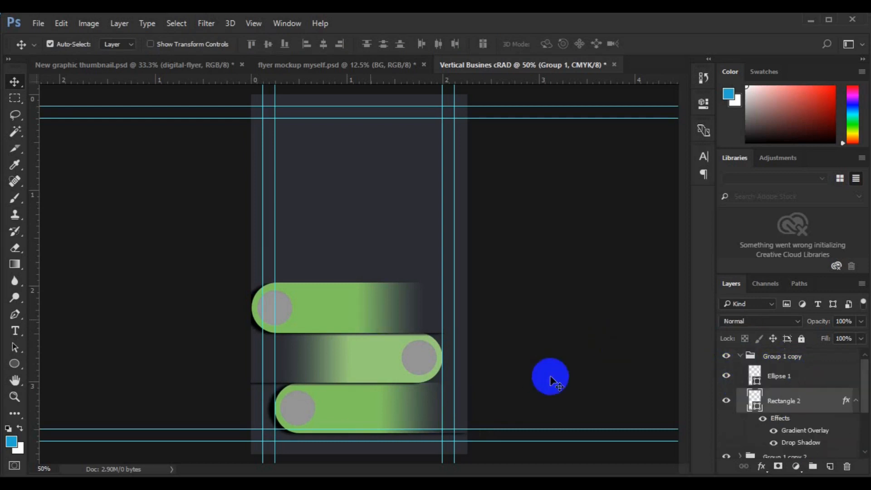
{"action": "left_click", "coordinate": [741, 359]}
{"action": "left_click", "coordinate": [740, 356]}
{"action": "key", "text": "ctrl+t"}
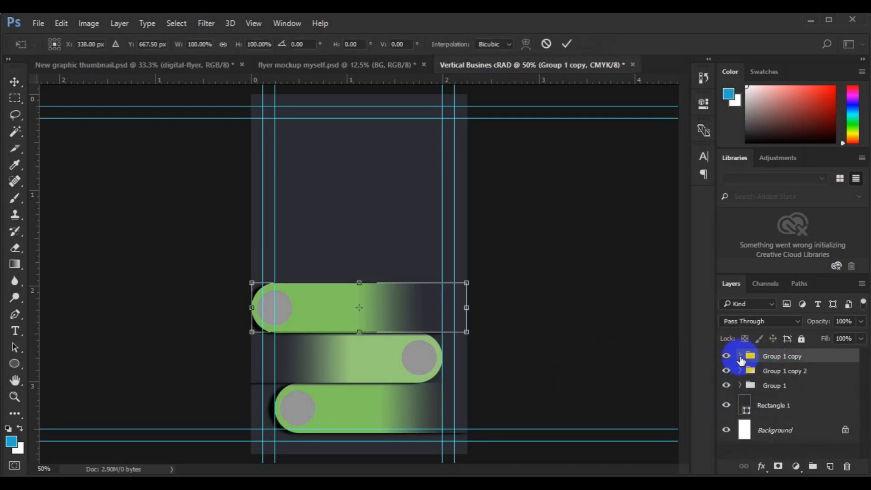
{"action": "key", "text": "Right"}
{"action": "key", "text": "Right"}
{"action": "key", "text": "Right"}
{"action": "key", "text": "Right"}
{"action": "key", "text": "Right"}
{"action": "key", "text": "Right"}
{"action": "key", "text": "Right"}
{"action": "key", "text": "Right"}
{"action": "key", "text": "Right"}
{"action": "key", "text": "Right"}
{"action": "key", "text": "Right"}
{"action": "key", "text": "Right"}
{"action": "key", "text": "Right"}
{"action": "key", "text": "Right"}
{"action": "key", "text": "Right"}
{"action": "key", "text": "Right"}
{"action": "key", "text": "Right"}
{"action": "key", "text": "Right"}
{"action": "key", "text": "Right"}
{"action": "key", "text": "Right"}
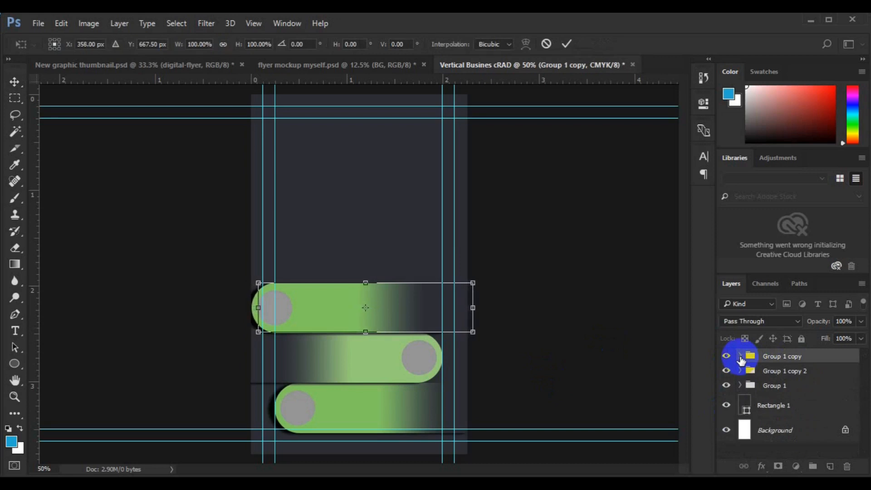
{"action": "key", "text": "Right"}
{"action": "key", "text": "Right"}
{"action": "key", "text": "Right"}
{"action": "key", "text": "Right"}
{"action": "key", "text": "Right"}
{"action": "key", "text": "Right"}
{"action": "key", "text": "Right"}
{"action": "key", "text": "Right"}
{"action": "key", "text": "Right"}
{"action": "key", "text": "Right"}
{"action": "key", "text": "Right"}
{"action": "key", "text": "Right"}
{"action": "key", "text": "Right"}
{"action": "key", "text": "Right"}
{"action": "key", "text": "Right"}
{"action": "key", "text": "Right"}
{"action": "key", "text": "Right"}
{"action": "key", "text": "Right"}
{"action": "key", "text": "Right"}
{"action": "key", "text": "Right"}
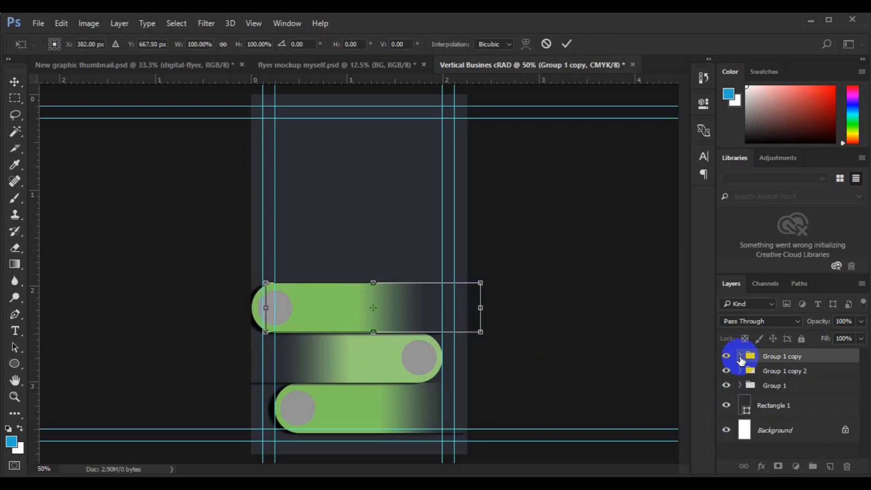
{"action": "key", "text": "Right"}
{"action": "key", "text": "Right"}
{"action": "key", "text": "Right"}
{"action": "key", "text": "Right"}
{"action": "key", "text": "Right"}
{"action": "key", "text": "Right"}
{"action": "key", "text": "Right"}
{"action": "key", "text": "Right"}
{"action": "key", "text": "Right"}
{"action": "key", "text": "Right"}
{"action": "key", "text": "Right"}
{"action": "key", "text": "Right"}
{"action": "key", "text": "Right"}
{"action": "key", "text": "Right"}
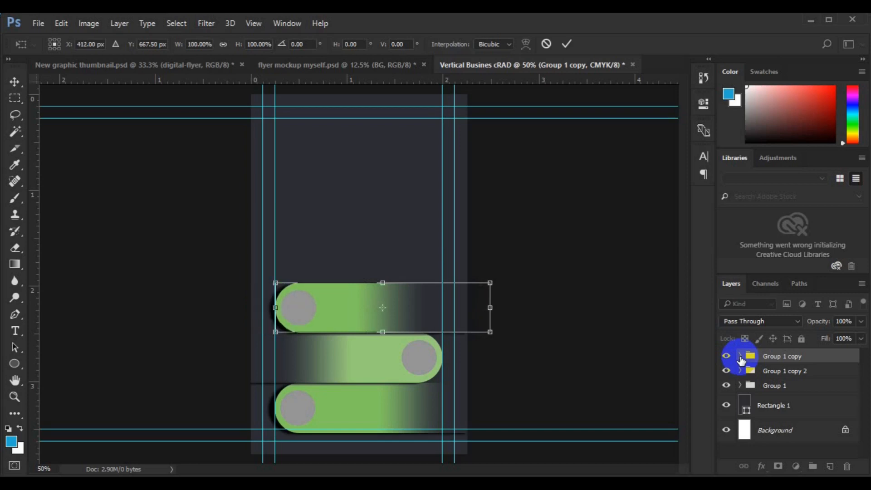
{"action": "key", "text": "Return"}
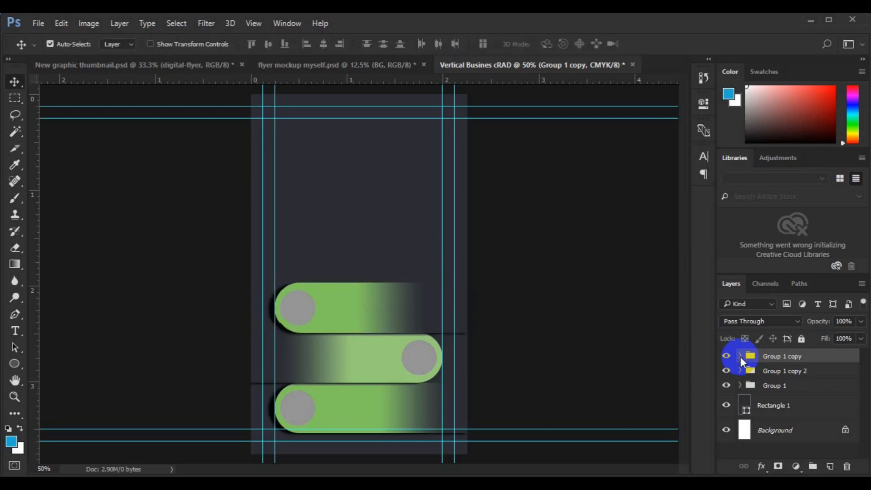
{"action": "left_click", "coordinate": [765, 386], "text": "shift"}
Raise the three-pill stack slightly with a drag and Up-arrow nudges, keeping the zigzag.
{"action": "key", "text": "ctrl+t"}
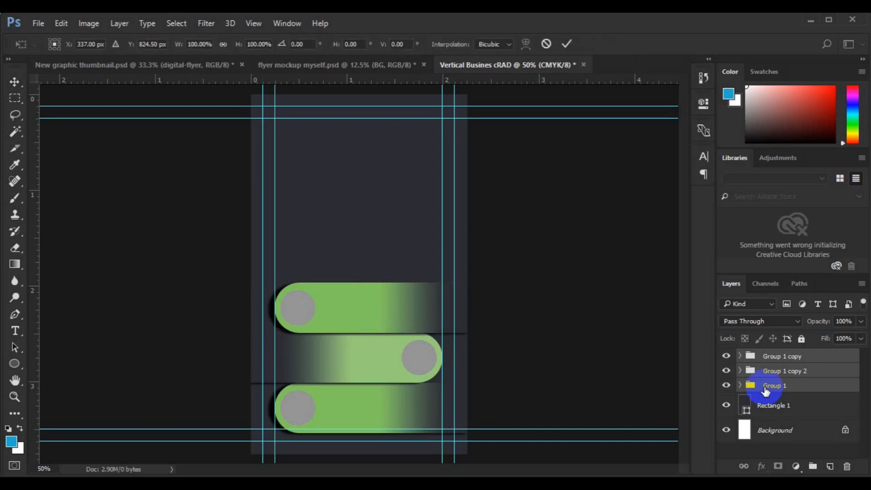
{"action": "left_click_drag", "start_coordinate": [374, 391], "coordinate": [375, 378]}
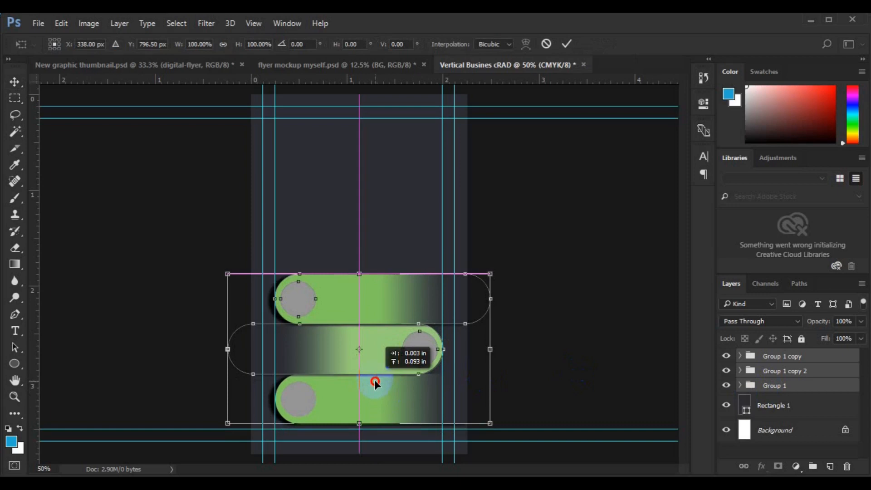
{"action": "left_click_drag", "start_coordinate": [374, 380], "coordinate": [374, 380]}
{"action": "key", "text": "Down"}
{"action": "key", "text": "Down"}
{"action": "key", "text": "Up"}
{"action": "key", "text": "Up"}
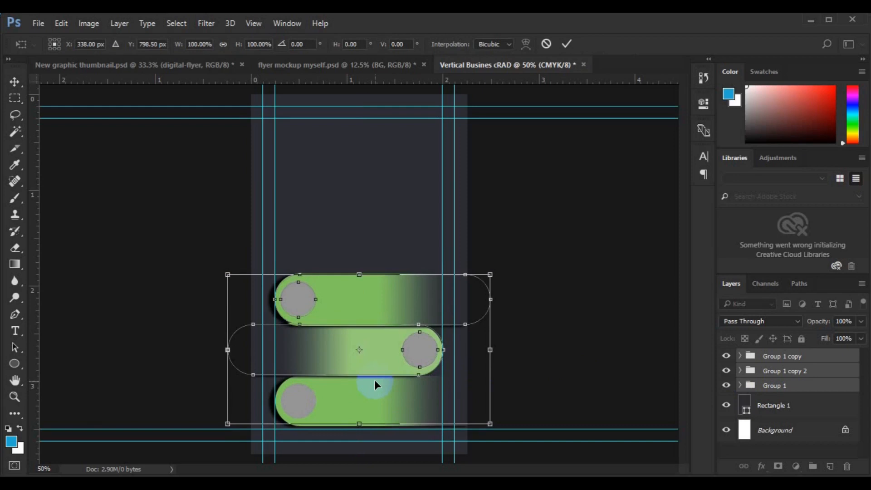
{"action": "key", "text": "Up"}
{"action": "key", "text": "Up"}
{"action": "key", "text": "Up"}
{"action": "key", "text": "Up"}
{"action": "key", "text": "Up"}
{"action": "key", "text": "Up"}
{"action": "key", "text": "Up"}
{"action": "key", "text": "Up"}
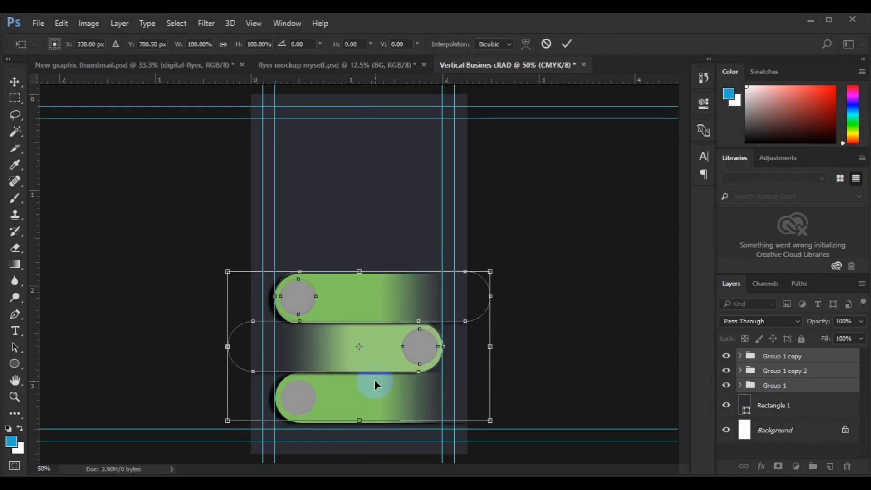
{"action": "key", "text": "Return"}
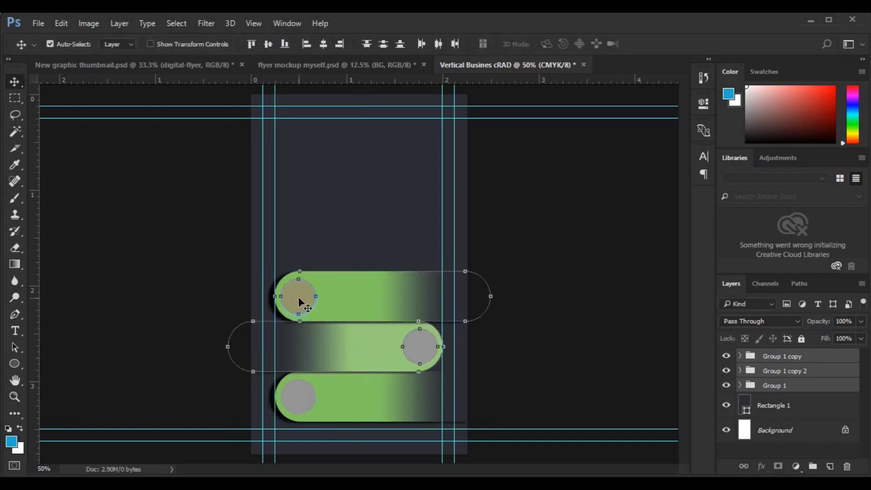
{"action": "left_click", "coordinate": [773, 371]}
Fill the top pill's circle with yellow-green c6da3f instead of grey.
{"action": "left_click", "coordinate": [773, 357]}
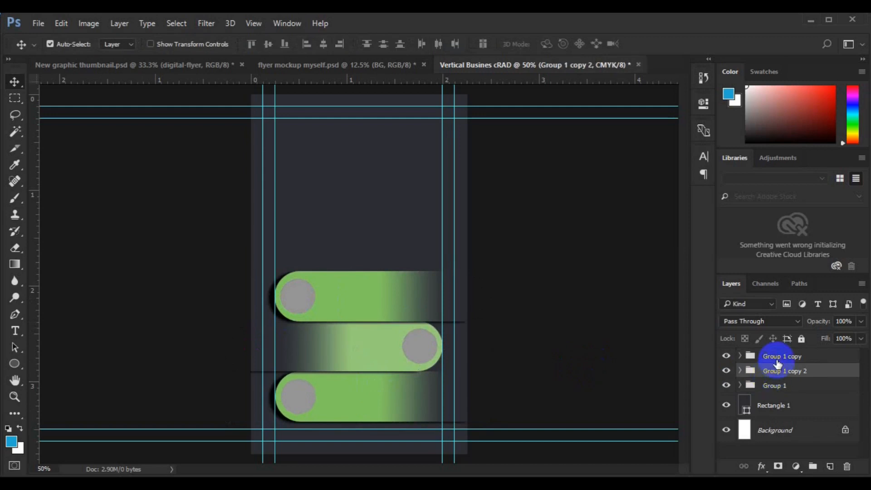
{"action": "left_click", "coordinate": [296, 296]}
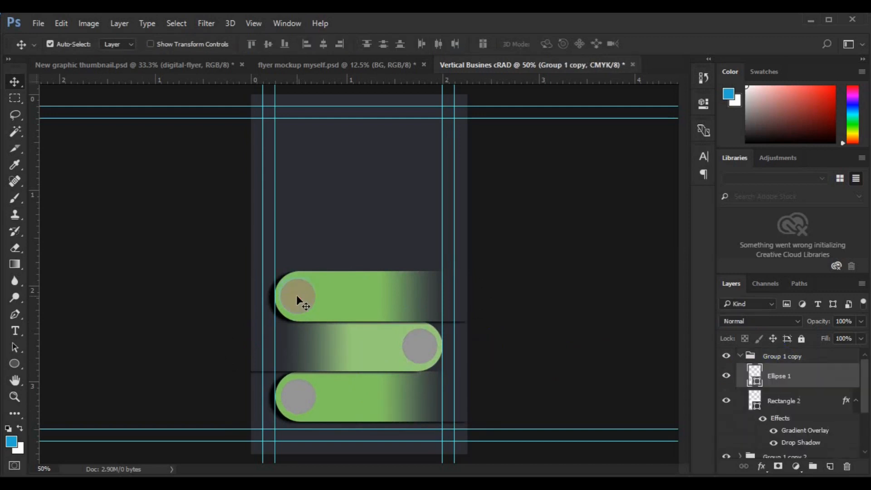
{"action": "double_click", "coordinate": [758, 385]}
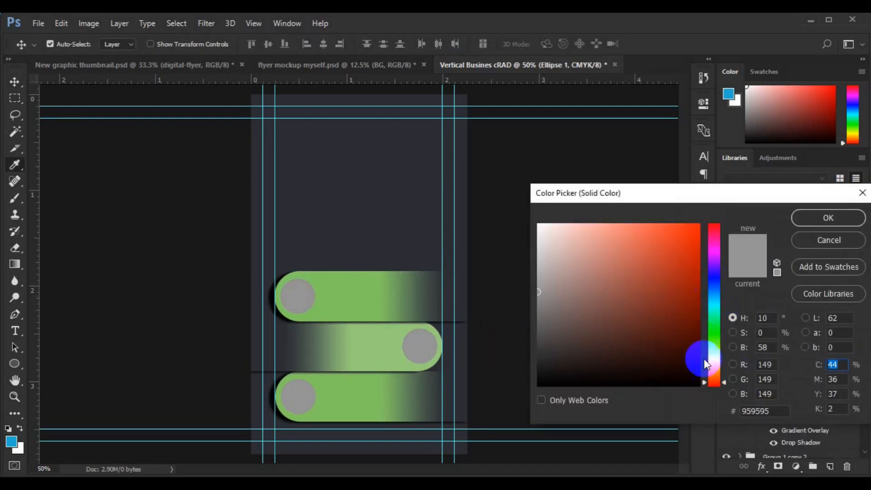
{"action": "left_click", "coordinate": [326, 296]}
{"action": "left_click", "coordinate": [617, 229]}
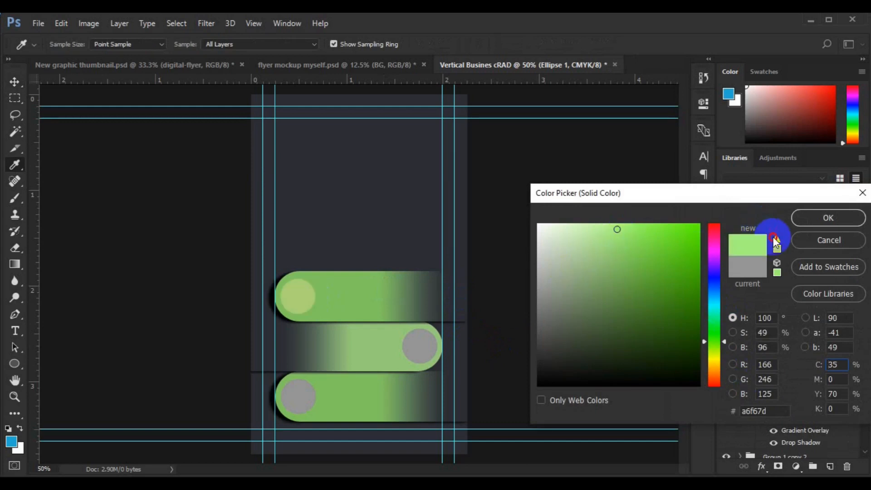
{"action": "left_click", "coordinate": [773, 238]}
{"action": "left_click", "coordinate": [631, 226]}
{"action": "left_click", "coordinate": [712, 350]}
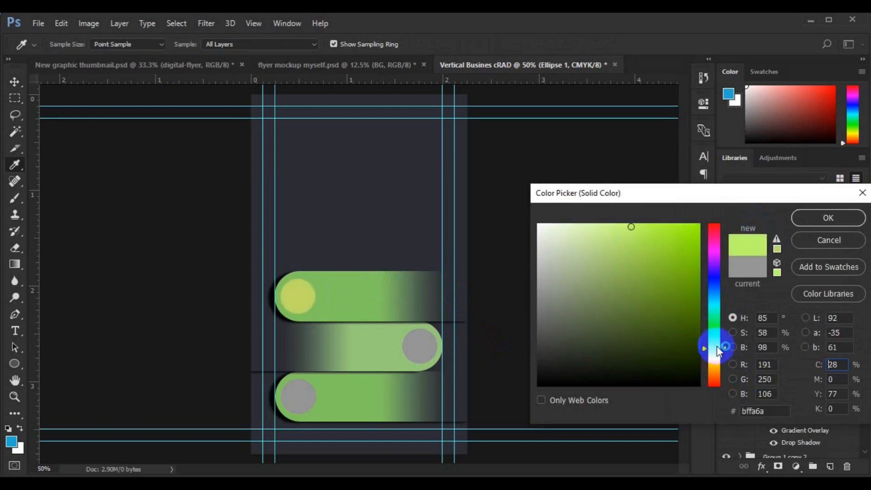
{"action": "left_click", "coordinate": [663, 235]}
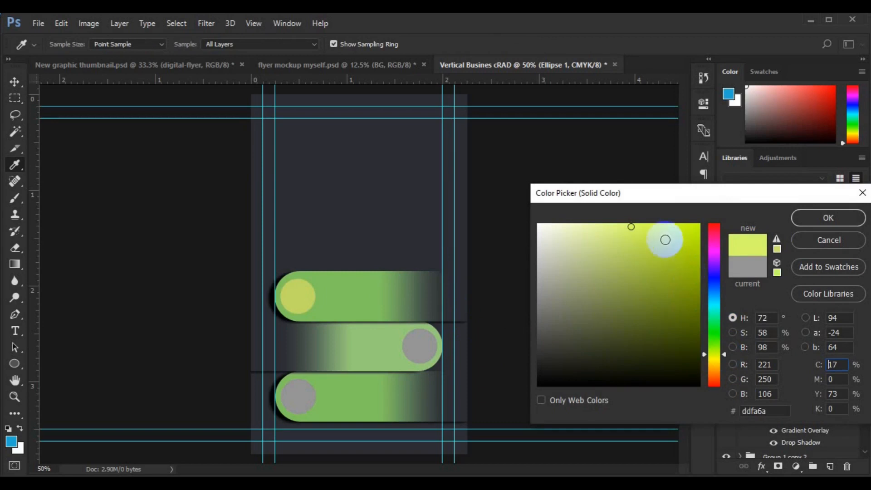
{"action": "left_click", "coordinate": [777, 248]}
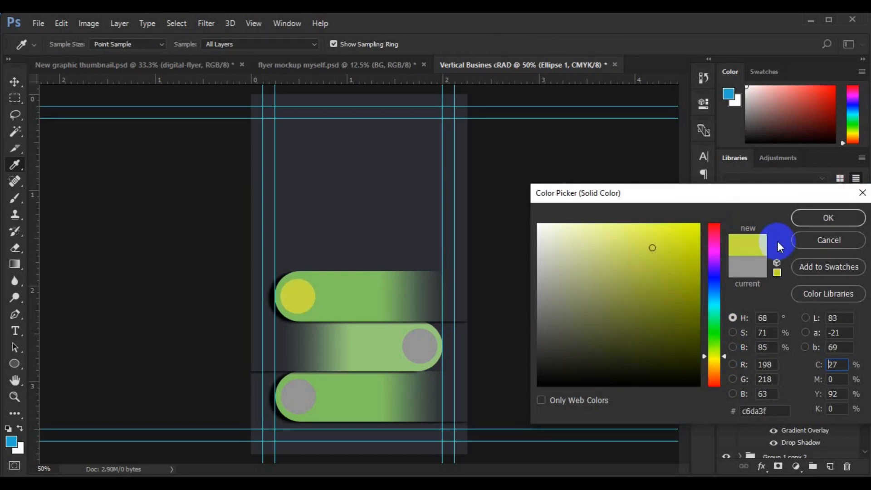
{"action": "left_click", "coordinate": [757, 395]}
{"action": "left_click", "coordinate": [758, 409]}
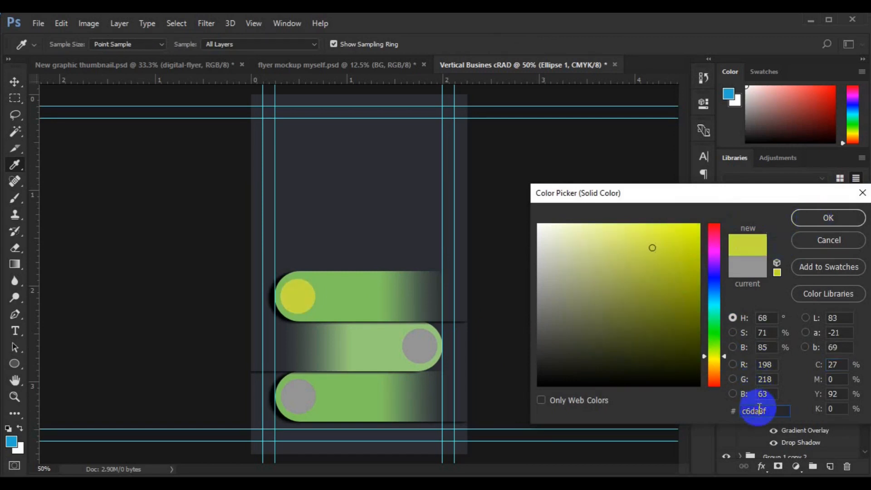
{"action": "left_click", "coordinate": [827, 218]}
{"action": "key", "text": "v"}
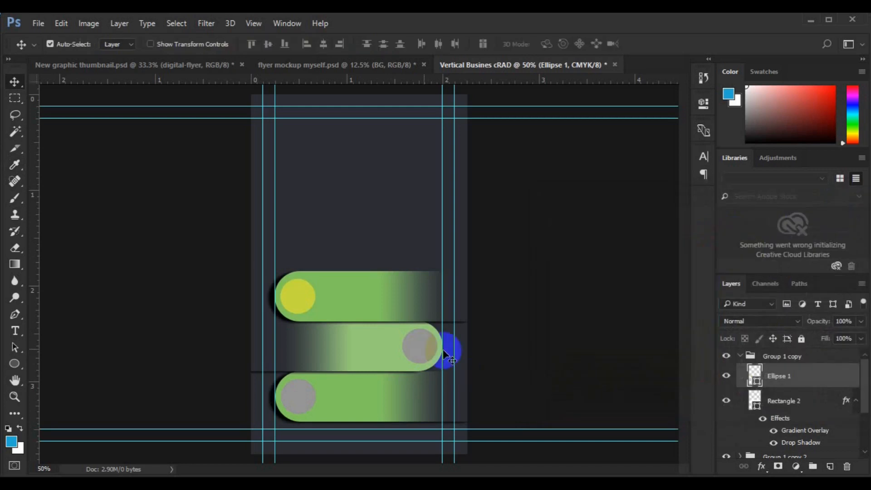
Set the middle pill circle's fill to c6da3f and check the colour.
{"action": "scroll", "coordinate": [782, 447], "scroll_direction": "down", "scroll_amount": 1}
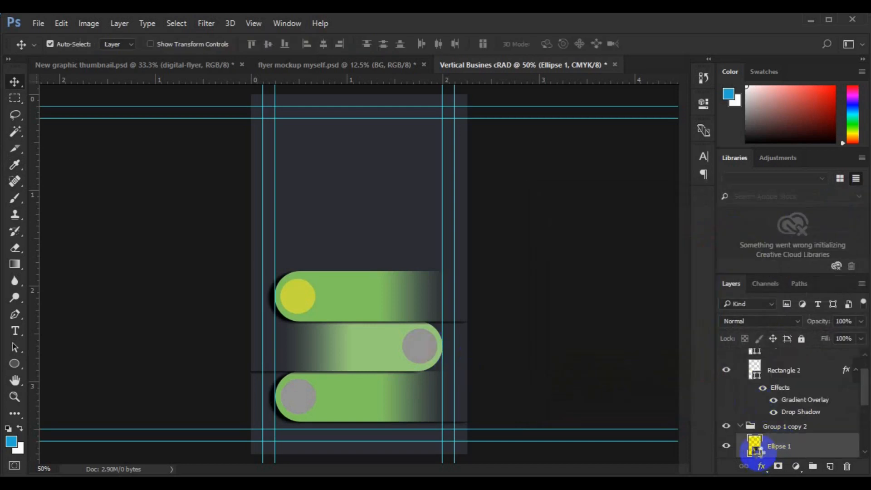
{"action": "double_click", "coordinate": [754, 448]}
{"action": "left_click", "coordinate": [750, 409]}
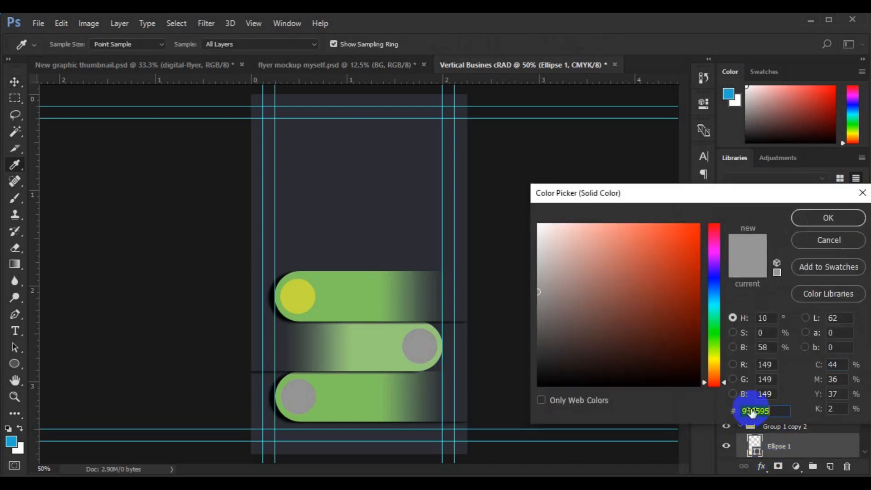
{"action": "key", "text": "ctrl+v"}
{"action": "left_click", "coordinate": [834, 218]}
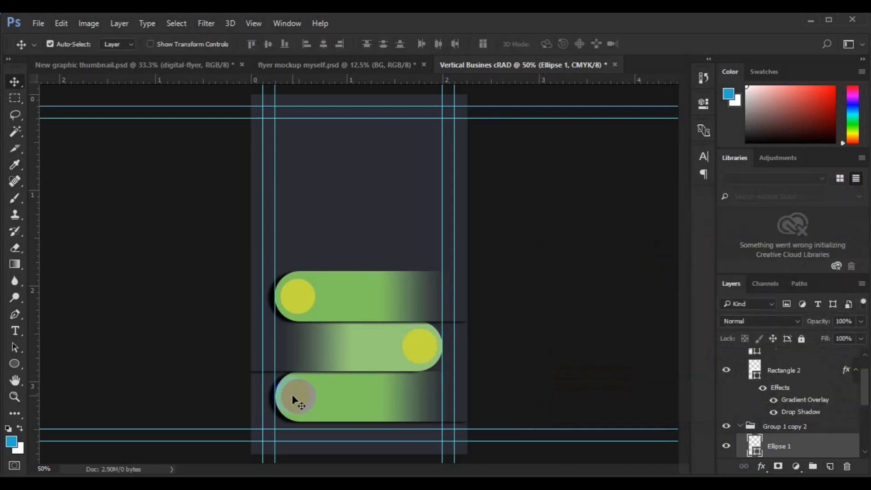
{"action": "double_click", "coordinate": [755, 449]}
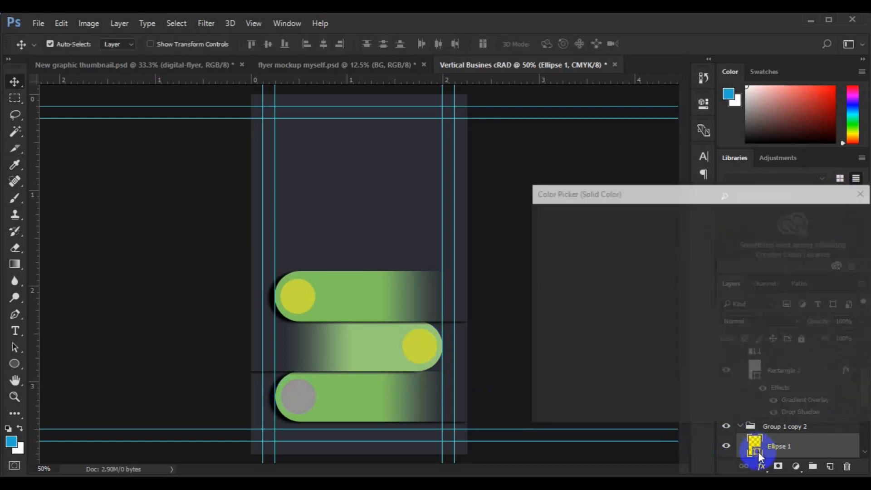
{"action": "left_click", "coordinate": [773, 411]}
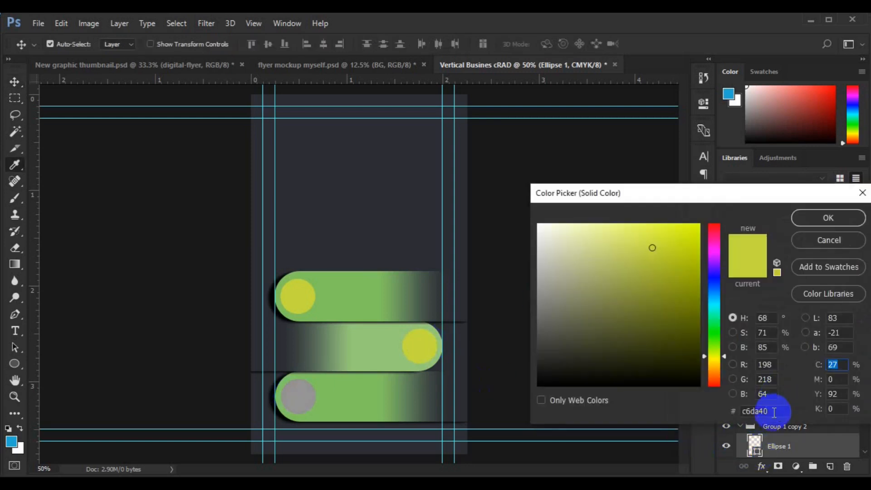
{"action": "left_click", "coordinate": [829, 218]}
Replace the bottom circle's grey 959595 fill with yellow-green c6da3f.
{"action": "scroll", "coordinate": [866, 402], "scroll_direction": "down", "scroll_amount": 2}
{"action": "scroll", "coordinate": [866, 401], "scroll_direction": "down", "scroll_amount": 2}
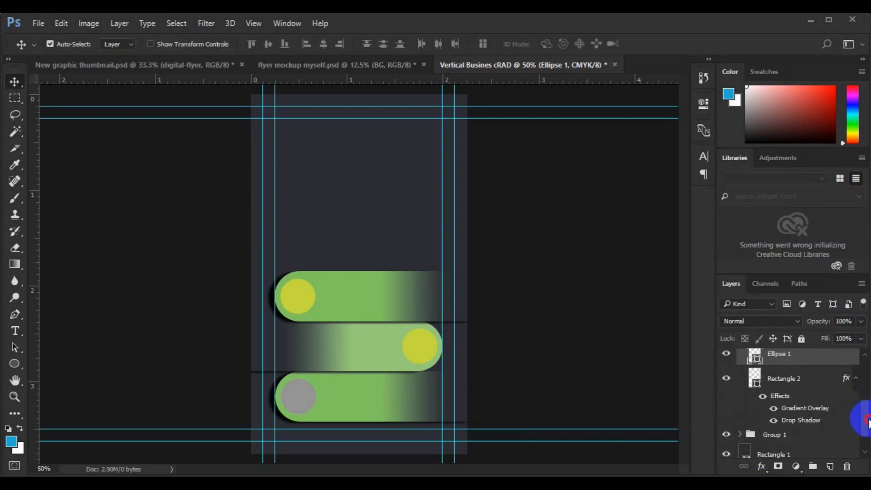
{"action": "left_click", "coordinate": [294, 404]}
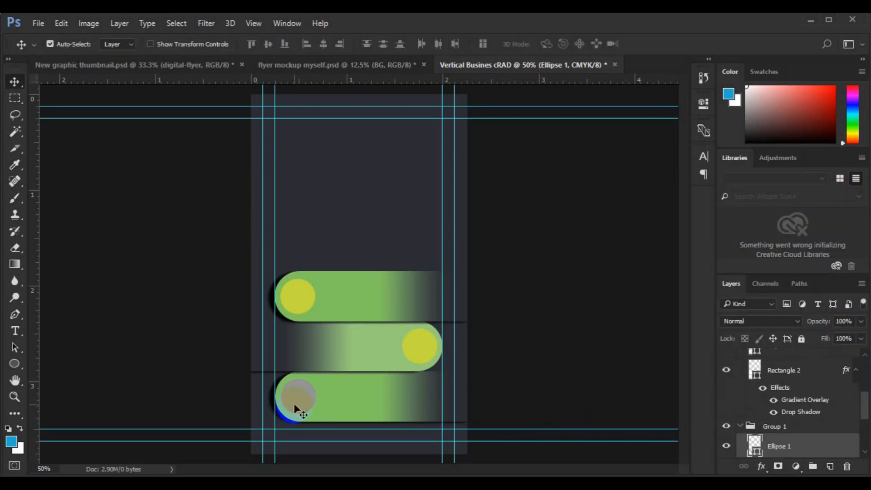
{"action": "double_click", "coordinate": [755, 453]}
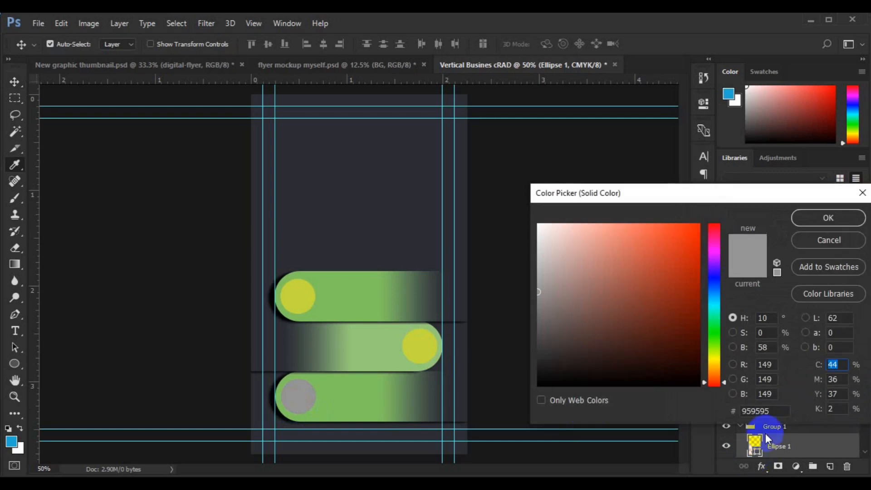
{"action": "double_click", "coordinate": [755, 411]}
{"action": "key", "text": "ctrl+v"}
{"action": "left_click", "coordinate": [830, 221]}
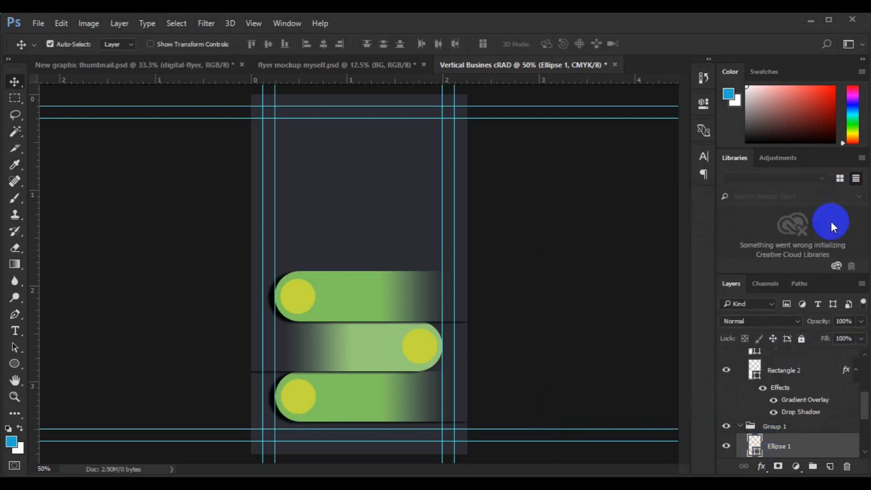
{"action": "left_click", "coordinate": [301, 298]}
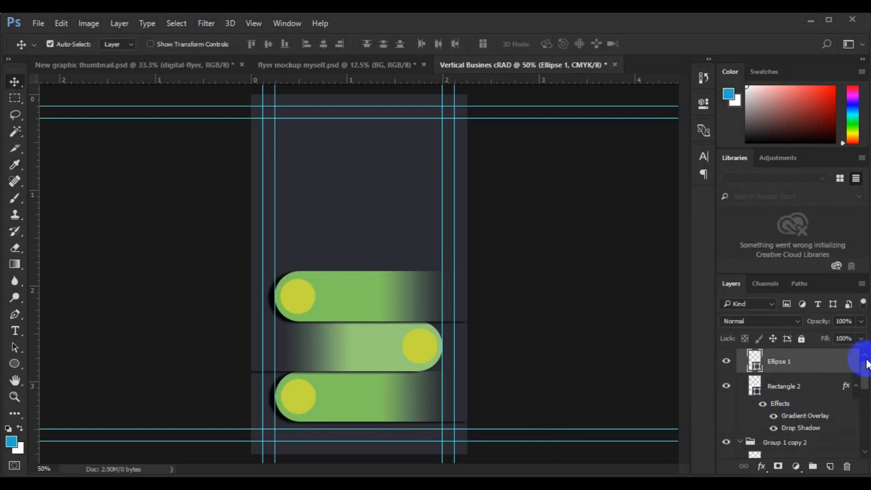
{"action": "scroll", "coordinate": [863, 365], "scroll_direction": "up", "scroll_amount": 1}
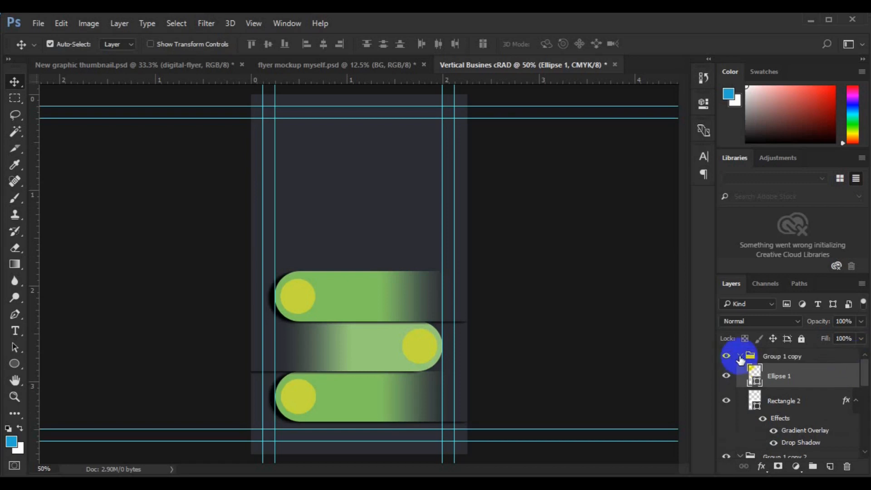
Rename the top and middle pill groups Tel and Web and collapse them.
{"action": "left_click", "coordinate": [740, 359]}
{"action": "left_click", "coordinate": [740, 357]}
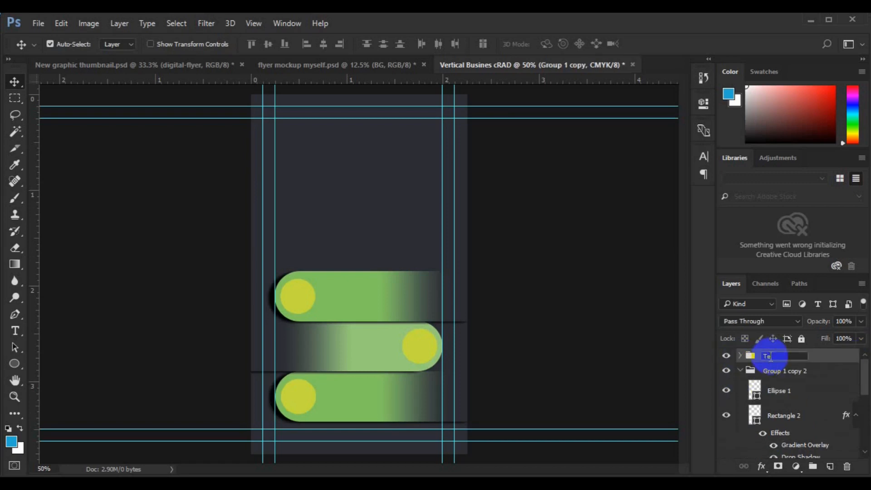
{"action": "key", "text": "Return"}
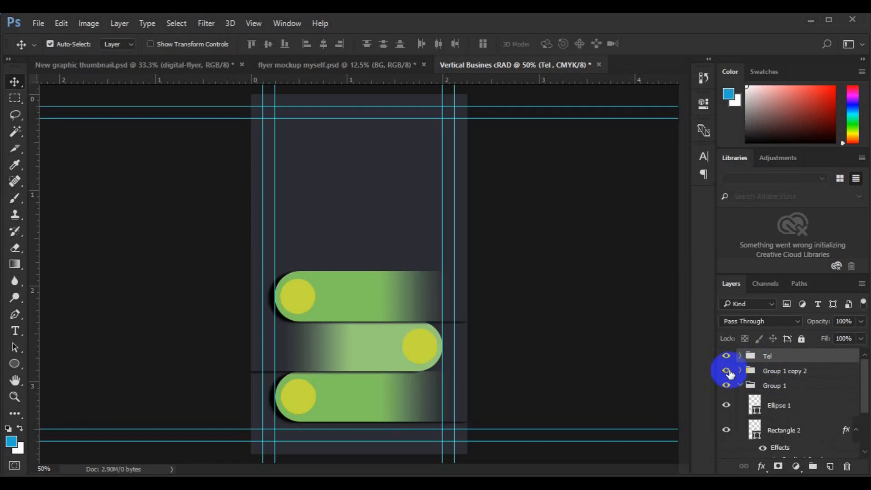
{"action": "left_click", "coordinate": [427, 352]}
{"action": "left_click", "coordinate": [741, 371]}
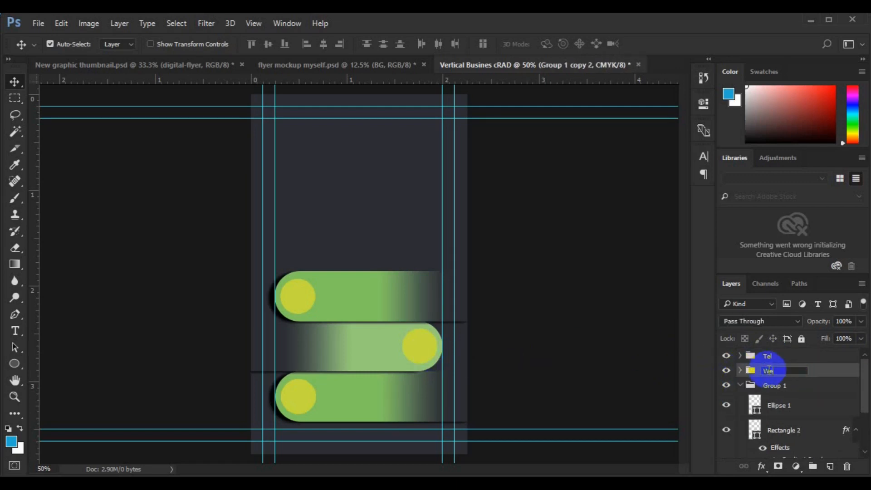
{"action": "key", "text": "Return"}
Rename the bottom pill group Loctn and collapse it.
{"action": "left_click", "coordinate": [740, 386]}
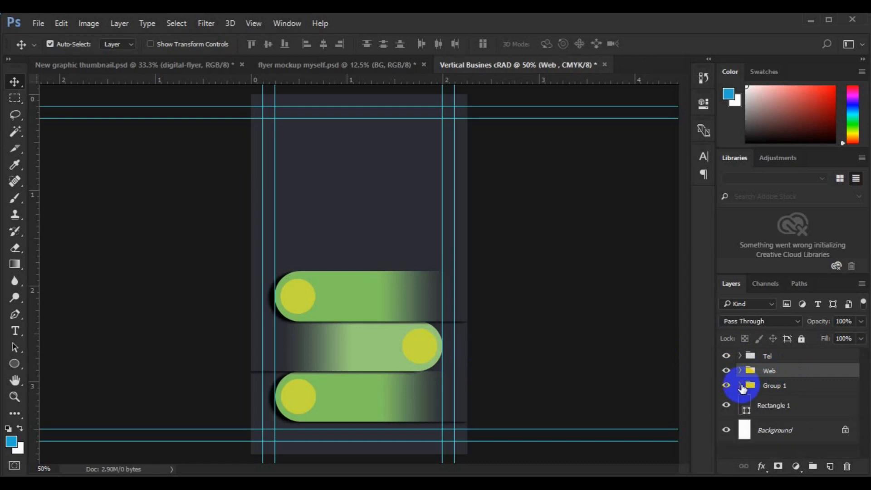
{"action": "left_click", "coordinate": [740, 385]}
{"action": "double_click", "coordinate": [770, 386]}
{"action": "type", "text": "Loc"}
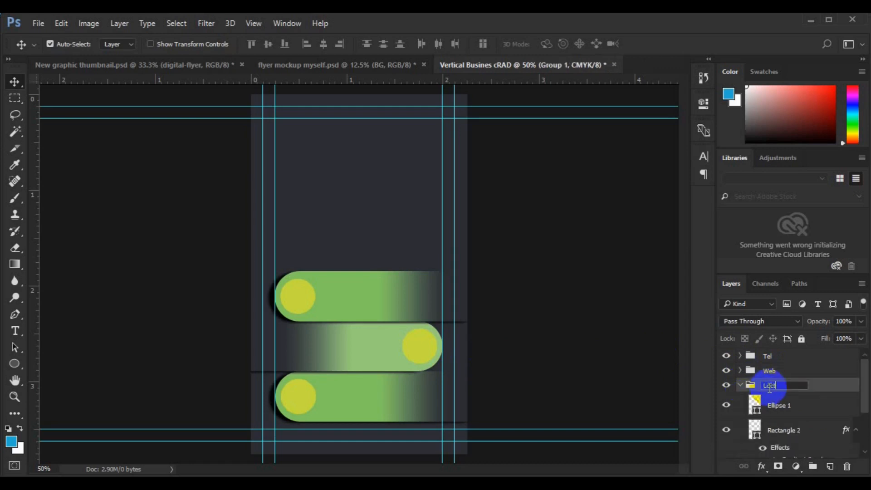
{"action": "type", "text": "tn"}
{"action": "key", "text": "Return"}
{"action": "left_click", "coordinate": [740, 386]}
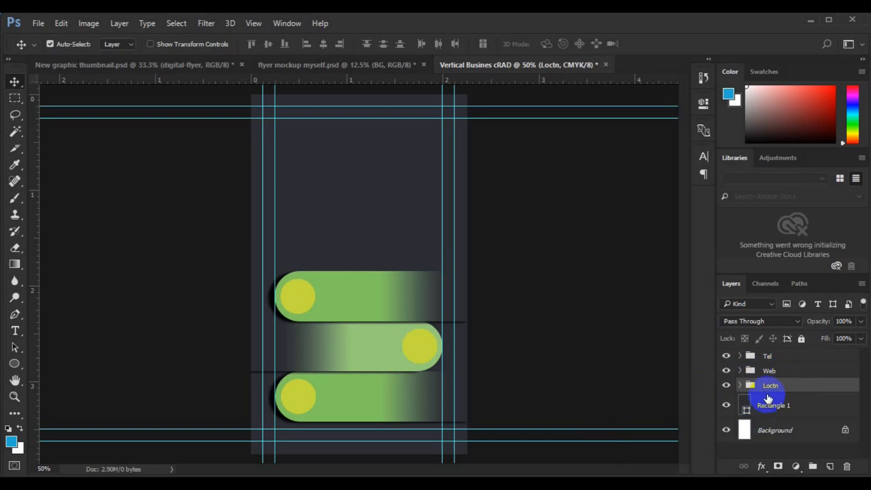
Draw a white rectangle near the card's top with the Rectangle Tool.
{"action": "key", "text": "ctrl+minus"}
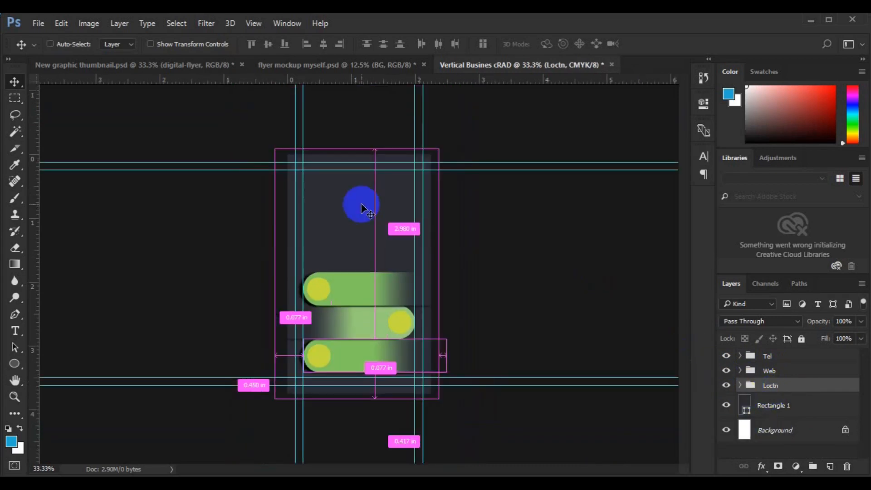
{"action": "key", "text": "ctrl+minus"}
{"action": "key", "text": "ctrl+plus"}
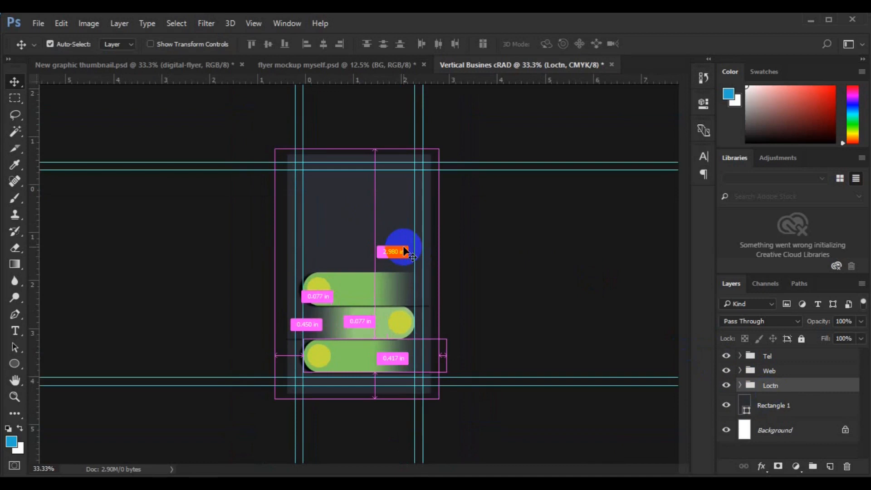
{"action": "left_click", "coordinate": [355, 246]}
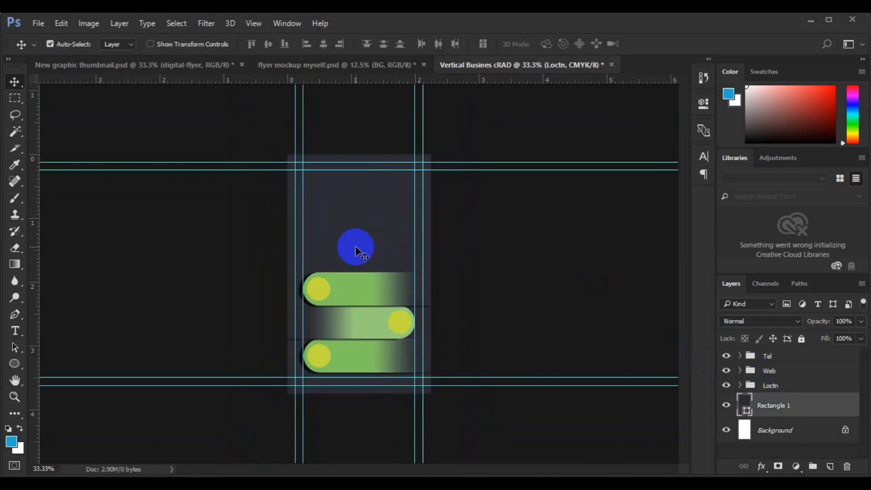
{"action": "left_click", "coordinate": [16, 365]}
{"action": "left_click", "coordinate": [64, 363]}
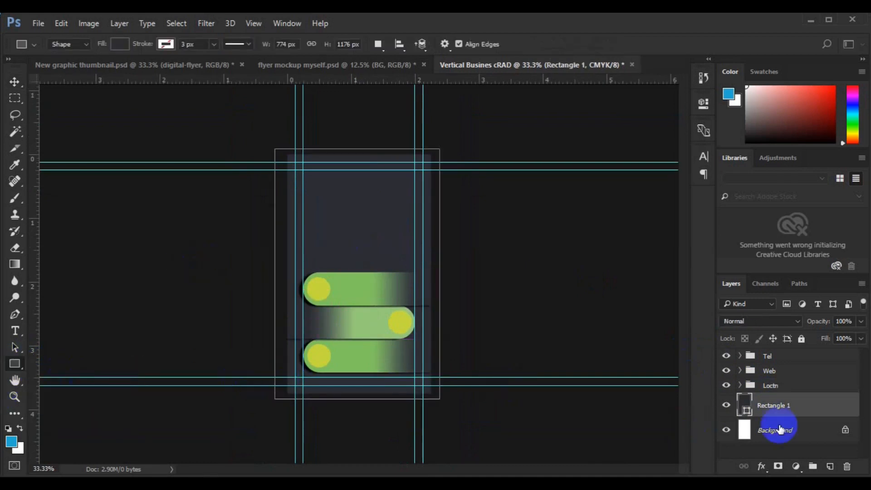
{"action": "left_click", "coordinate": [830, 466]}
{"action": "left_click_drag", "start_coordinate": [314, 144], "coordinate": [405, 238]}
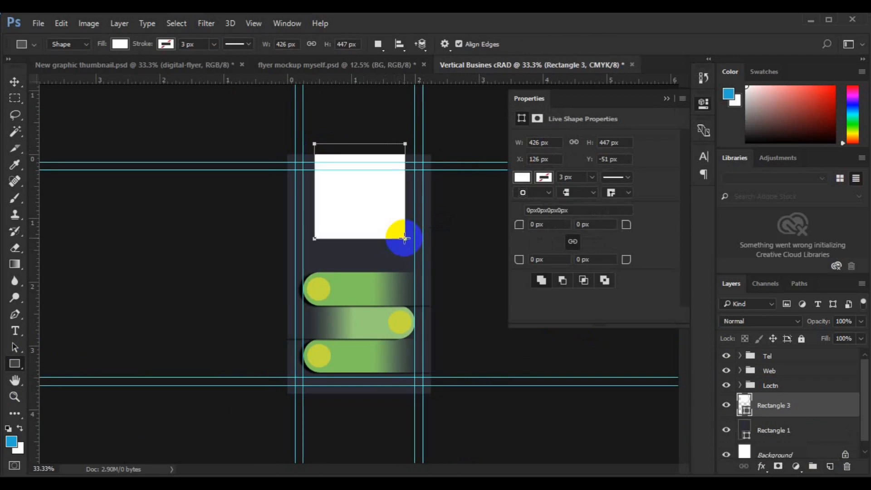
Round its corners to 196 px, stretch it to 426 × 628 px, and move it to the top edge.
{"action": "key", "text": "v"}
{"action": "left_click_drag", "start_coordinate": [519, 224], "coordinate": [655, 236]}
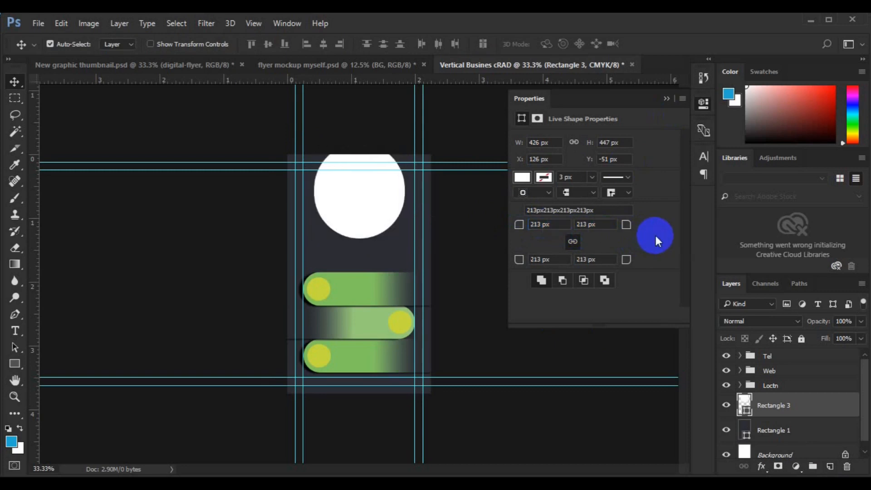
{"action": "left_click_drag", "start_coordinate": [518, 225], "coordinate": [461, 233]}
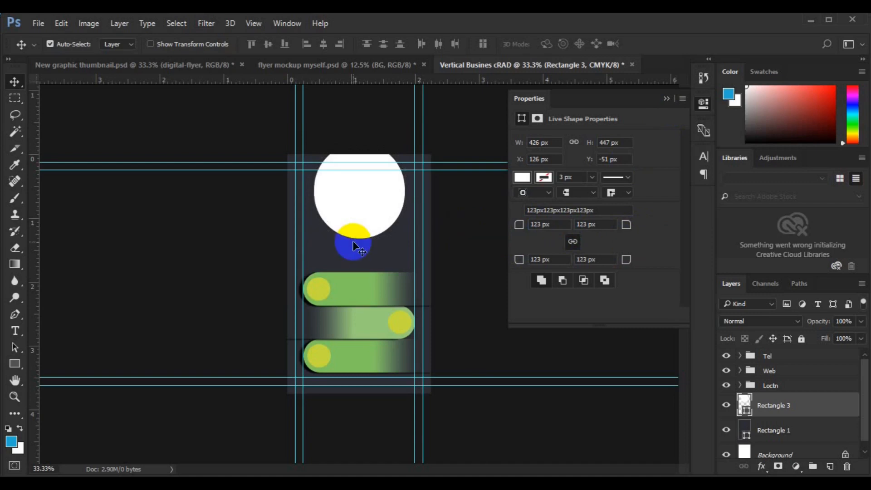
{"action": "key", "text": "ctrl+t"}
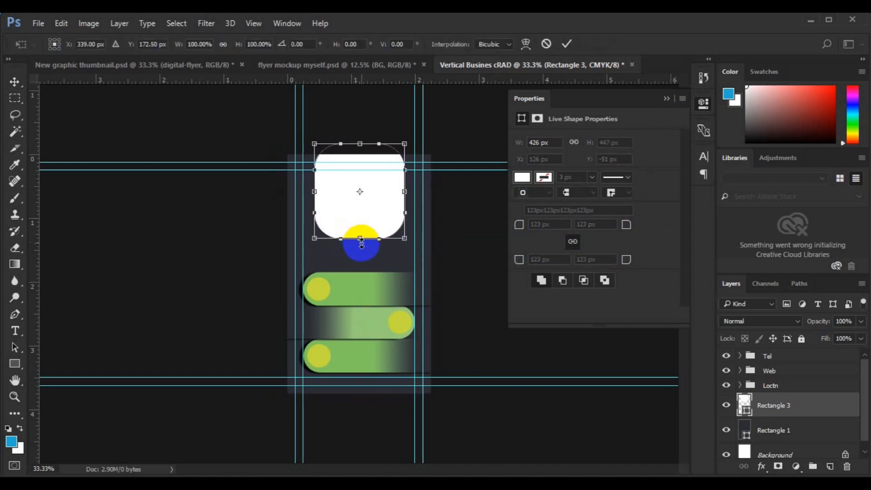
{"action": "left_click_drag", "start_coordinate": [363, 270], "coordinate": [363, 287]}
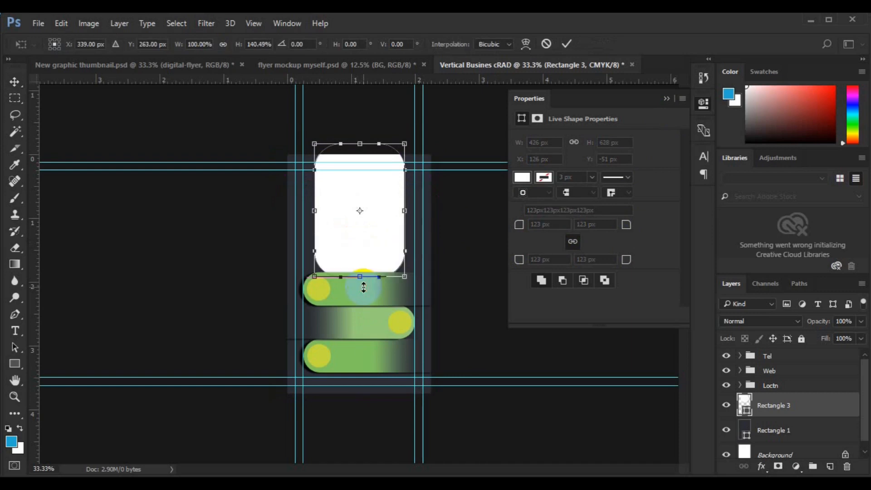
{"action": "key", "text": "Return"}
{"action": "left_click_drag", "start_coordinate": [516, 230], "coordinate": [561, 231]}
{"action": "left_click_drag", "start_coordinate": [365, 222], "coordinate": [359, 189]}
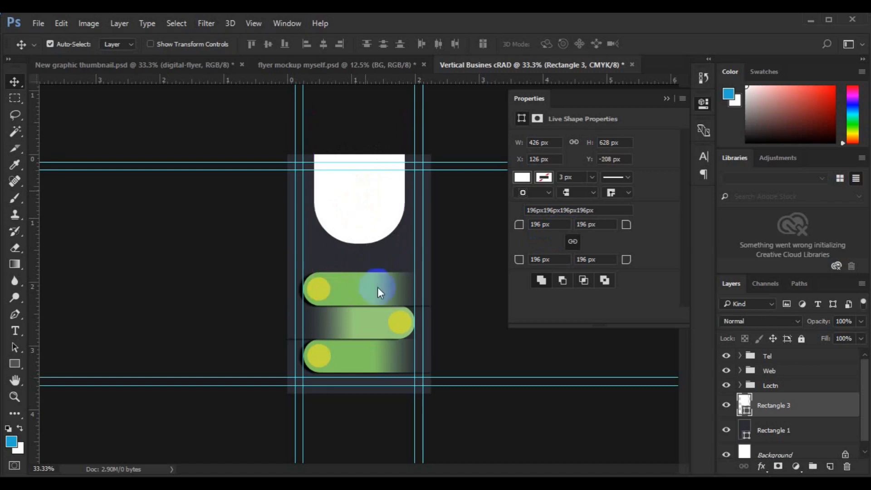
Copy Rectangle 2's gradient and drop-shadow style onto Rectangle 3 and bring up its Blending Options.
{"action": "key", "text": "Up"}
{"action": "key", "text": "Up"}
{"action": "key", "text": "Up"}
{"action": "key", "text": "Up"}
{"action": "key", "text": "Up"}
{"action": "key", "text": "Up"}
{"action": "key", "text": "Up"}
{"action": "key", "text": "Up"}
{"action": "key", "text": "Up"}
{"action": "left_click", "coordinate": [797, 411]}
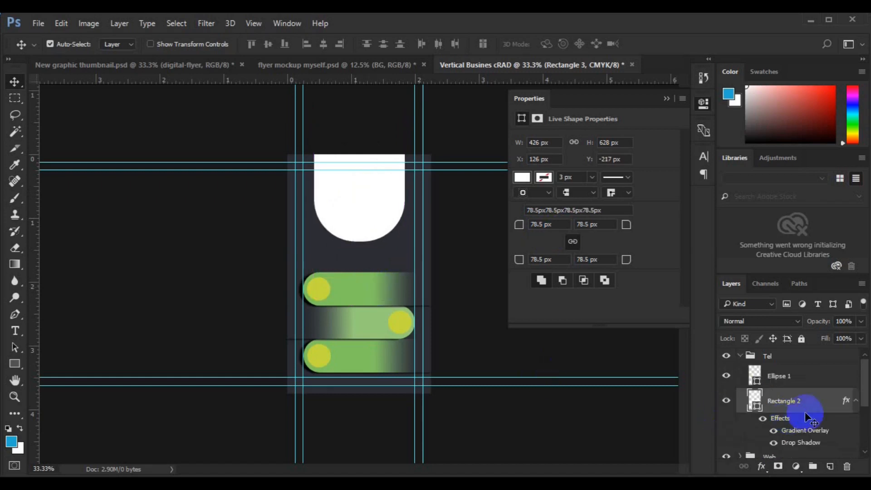
{"action": "right_click", "coordinate": [797, 406]}
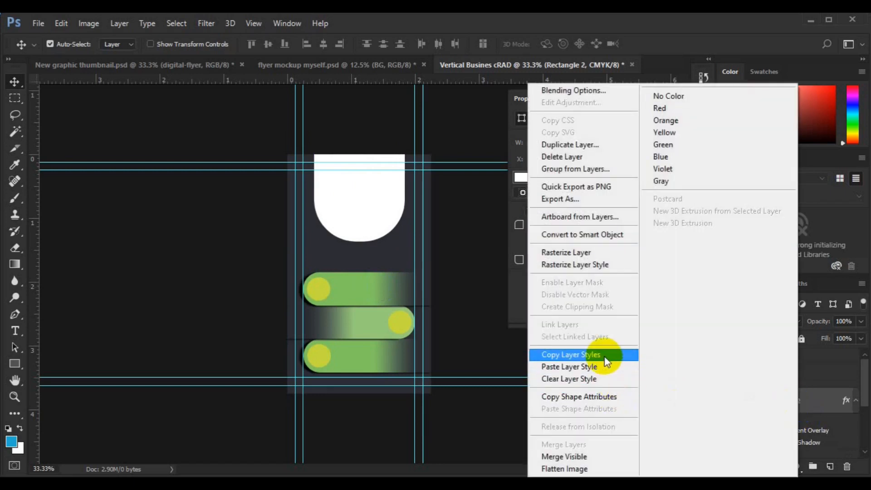
{"action": "left_click", "coordinate": [606, 358]}
{"action": "left_click", "coordinate": [814, 447]}
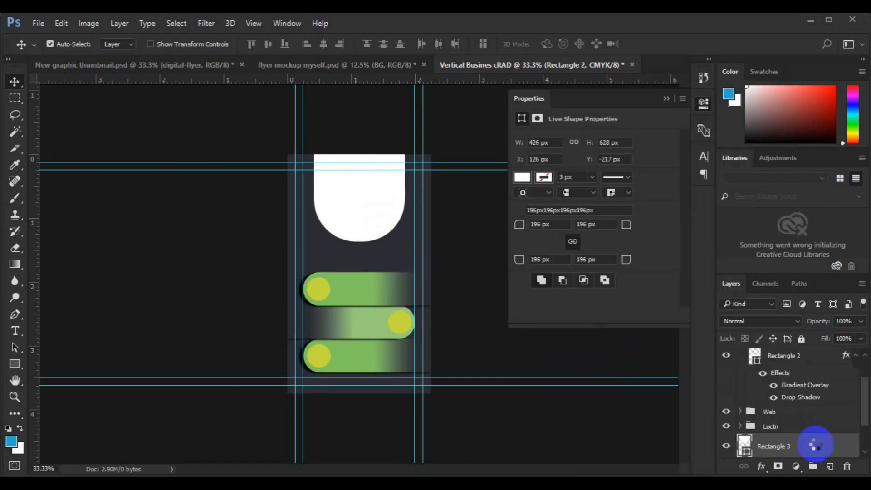
{"action": "right_click", "coordinate": [814, 446]}
{"action": "left_click", "coordinate": [681, 334]}
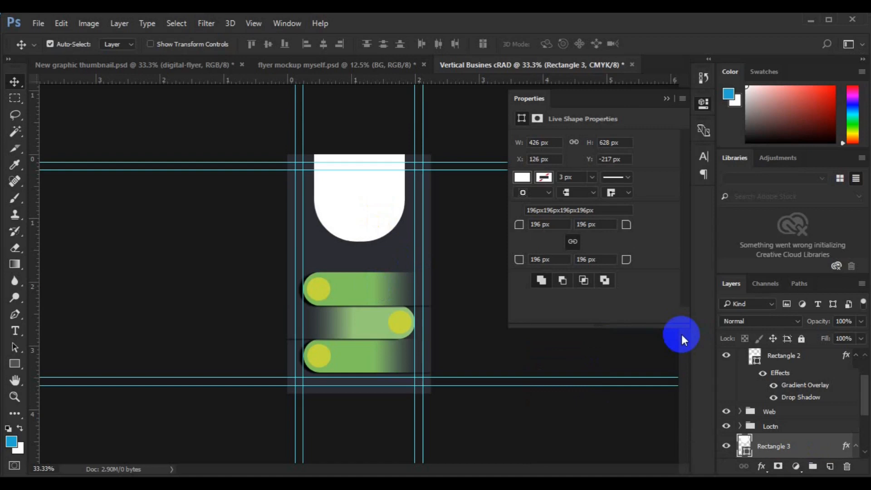
{"action": "right_click", "coordinate": [780, 447]}
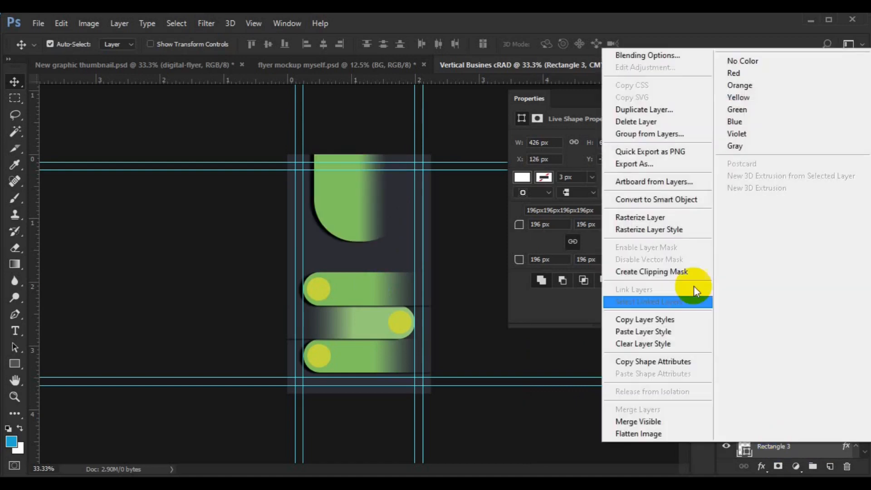
{"action": "left_click", "coordinate": [643, 54]}
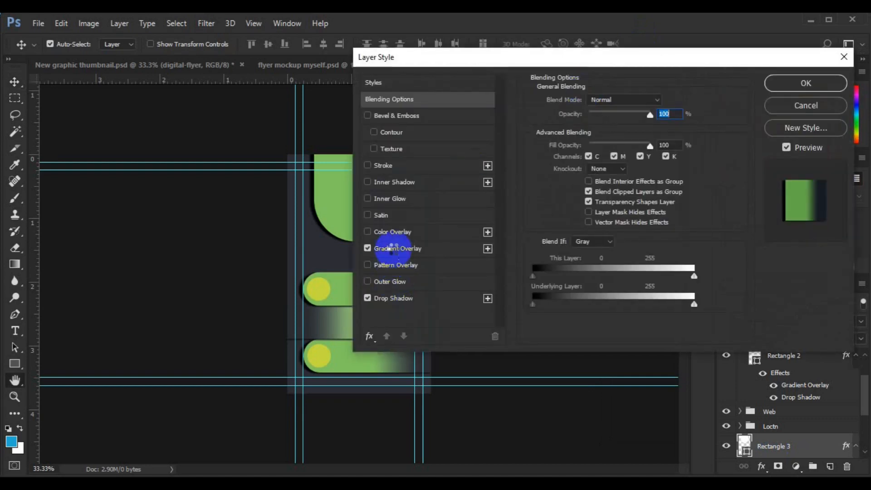
Drop Rectangle 3's shadow, angle its gradient at 90°, and reposition it to fade into dark.
{"action": "left_click", "coordinate": [393, 248]}
{"action": "left_click", "coordinate": [628, 132]}
{"action": "left_click_drag", "start_coordinate": [592, 58], "coordinate": [703, 67]}
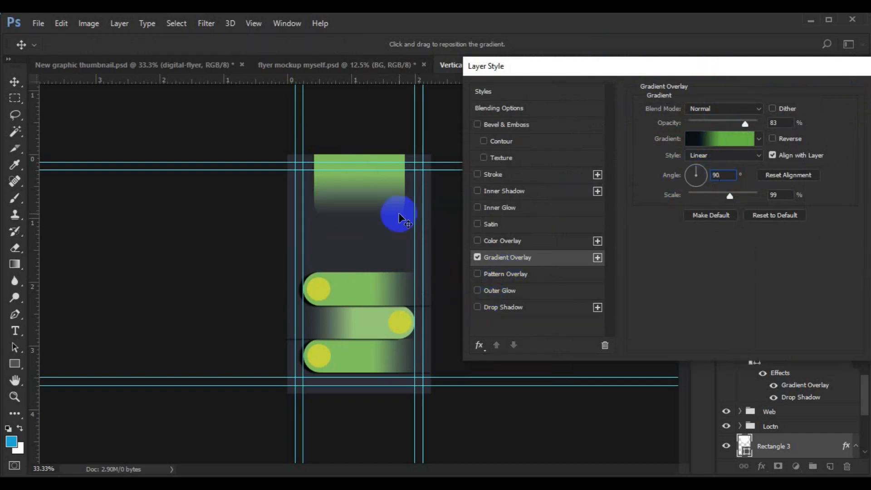
{"action": "left_click_drag", "start_coordinate": [369, 219], "coordinate": [372, 229]}
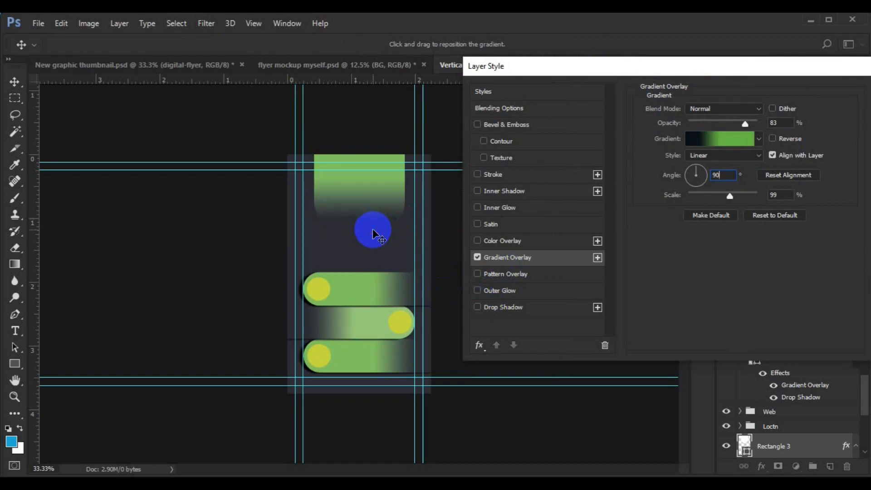
{"action": "left_click_drag", "start_coordinate": [346, 203], "coordinate": [353, 212]}
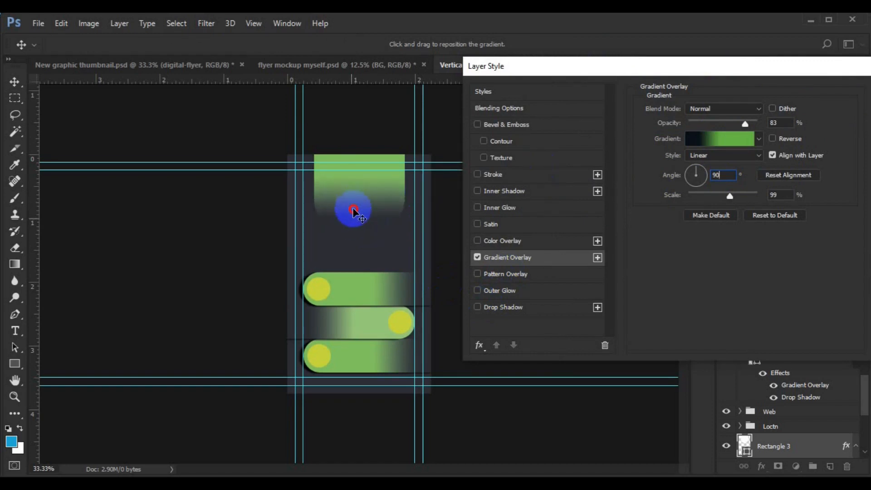
{"action": "left_click_drag", "start_coordinate": [608, 70], "coordinate": [471, 107]}
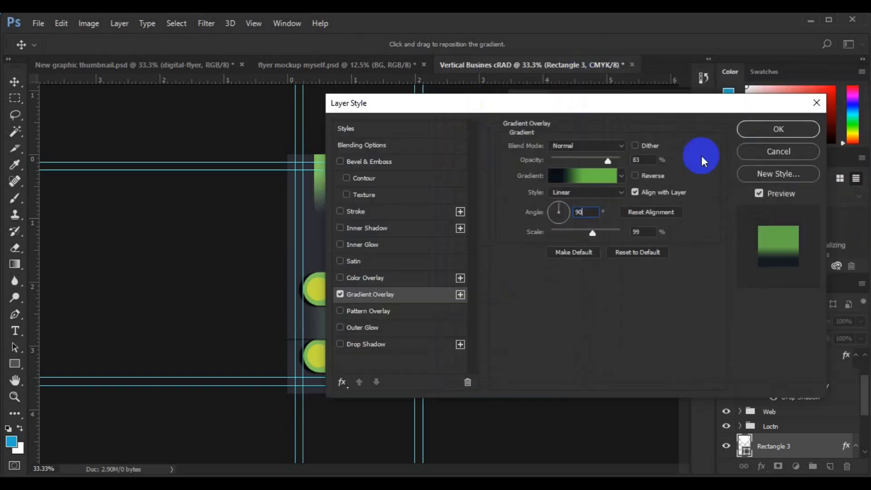
{"action": "left_click", "coordinate": [750, 136]}
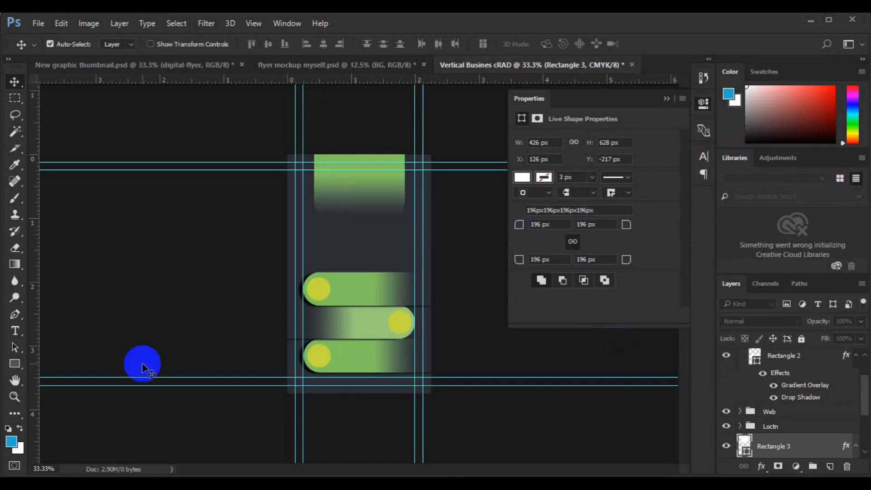
Draw a white Ellipse 2 circle over the green top shape and move it right and down.
{"action": "left_click", "coordinate": [27, 367]}
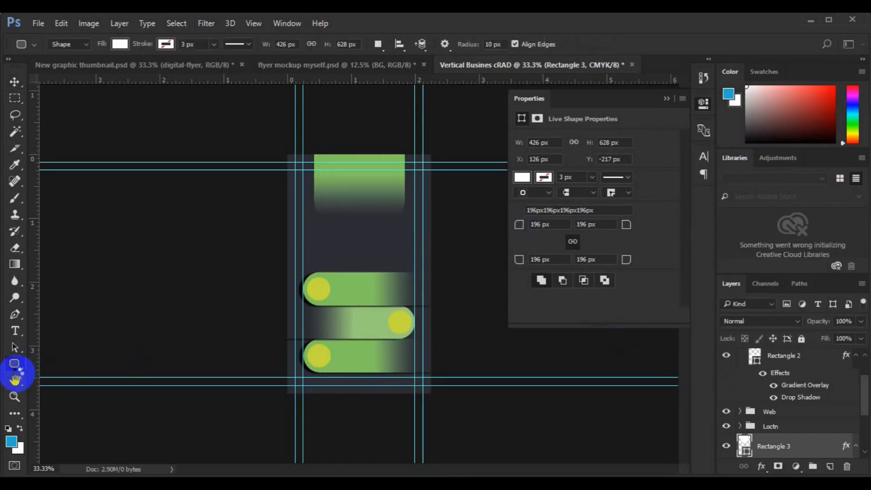
{"action": "right_click", "coordinate": [16, 368]}
{"action": "left_click", "coordinate": [58, 388]}
{"action": "left_click", "coordinate": [830, 465]}
{"action": "left_click_drag", "start_coordinate": [338, 196], "coordinate": [363, 232]}
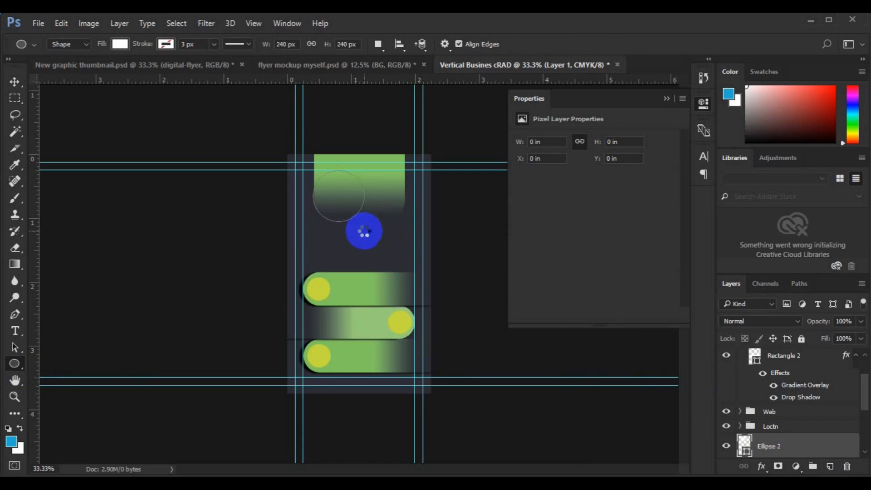
{"action": "left_click", "coordinate": [15, 85]}
{"action": "left_click_drag", "start_coordinate": [340, 194], "coordinate": [352, 214]}
{"action": "left_click", "coordinate": [863, 442]}
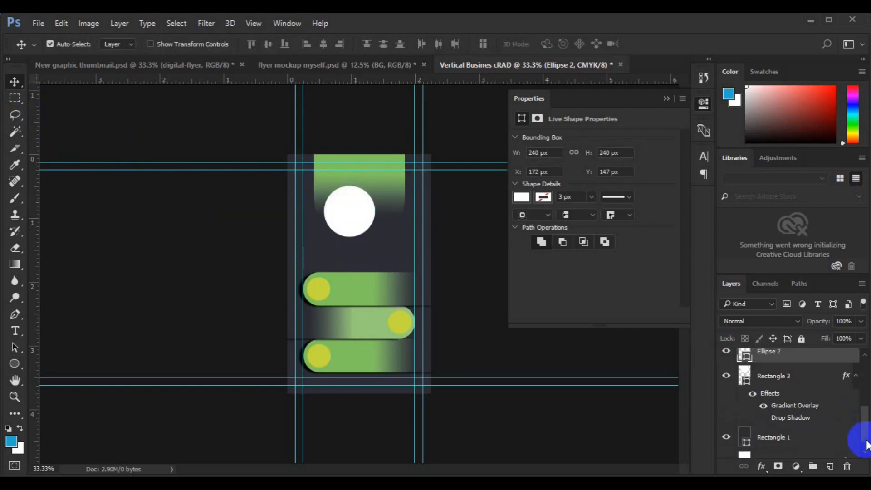
Centre the circle horizontally with Rectangle 3 and nudge it down slightly.
{"action": "left_click", "coordinate": [804, 381], "text": "shift"}
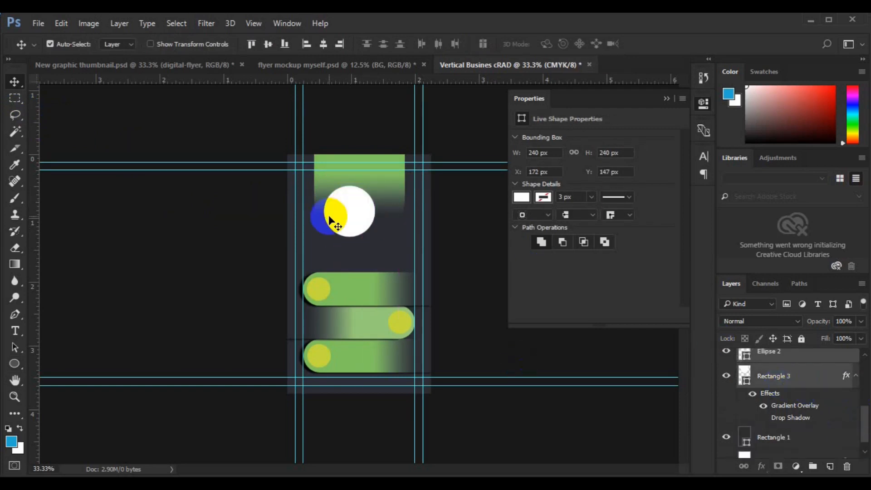
{"action": "left_click", "coordinate": [325, 48]}
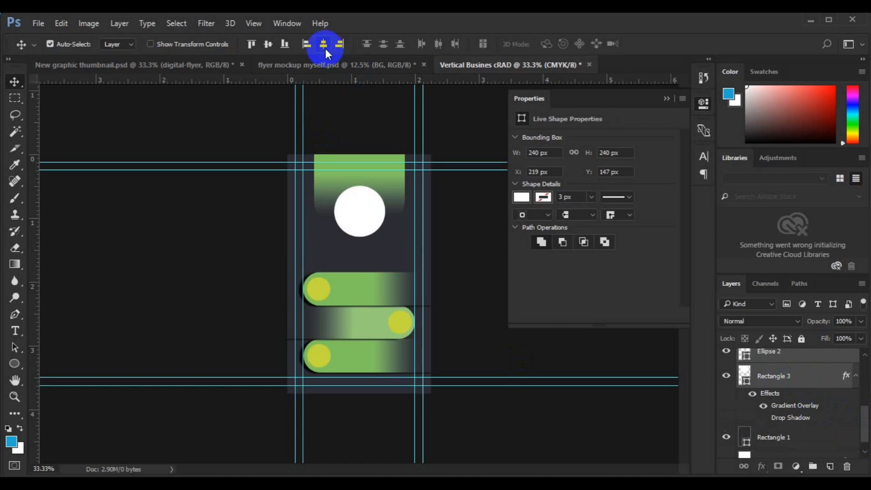
{"action": "left_click", "coordinate": [801, 352]}
{"action": "key", "text": "Down"}
{"action": "key", "text": "Down"}
{"action": "key", "text": "Down"}
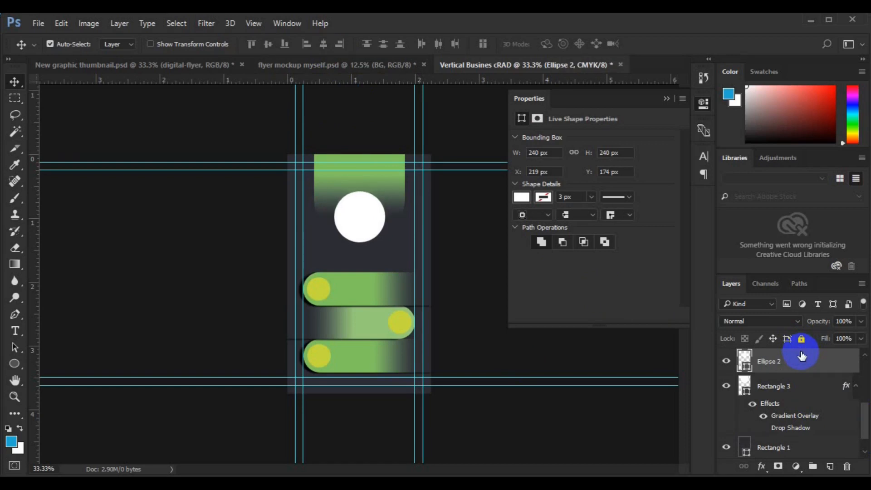
Duplicate the circle and enlarge the lower Ellipse 2 to about 119%.
{"action": "key", "text": "ctrl+j"}
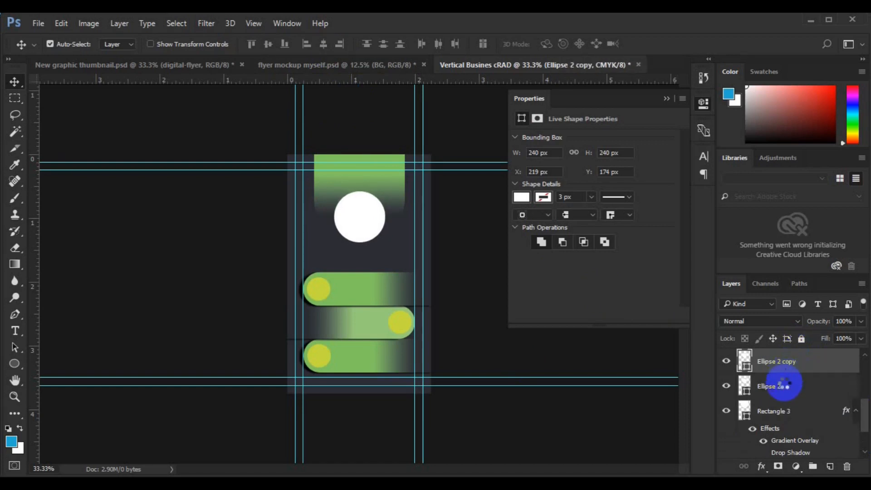
{"action": "left_click", "coordinate": [785, 385]}
{"action": "key", "text": "ctrl+t"}
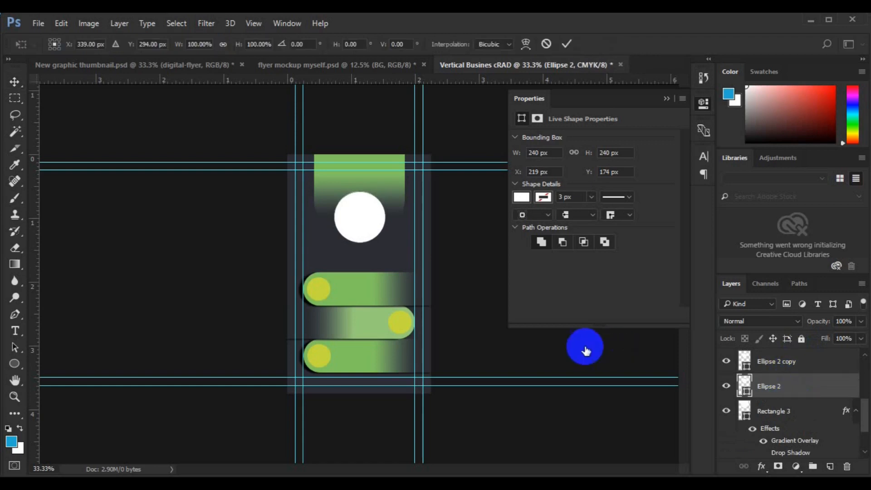
{"action": "left_click_drag", "start_coordinate": [388, 245], "coordinate": [388, 250]}
{"action": "left_click", "coordinate": [744, 393]}
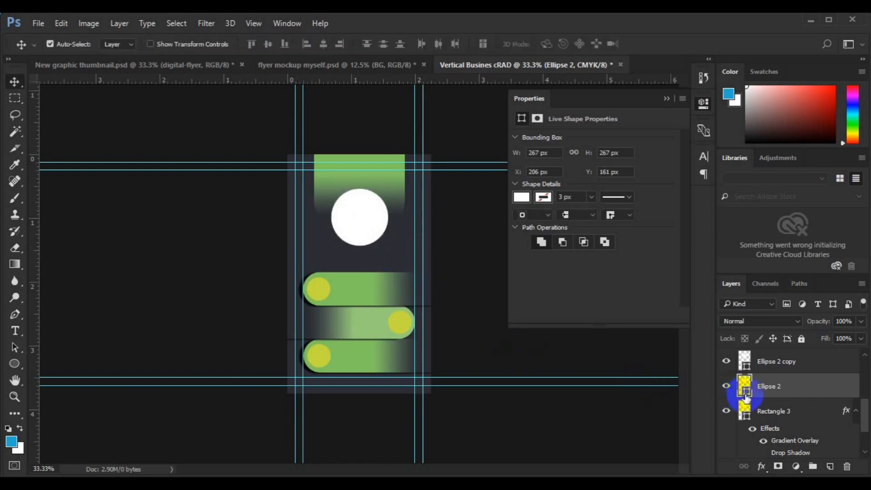
Colour the enlarged circle yellow-green #c6da3f, and add an empty layer above Rectangle 3.
{"action": "double_click", "coordinate": [744, 394]}
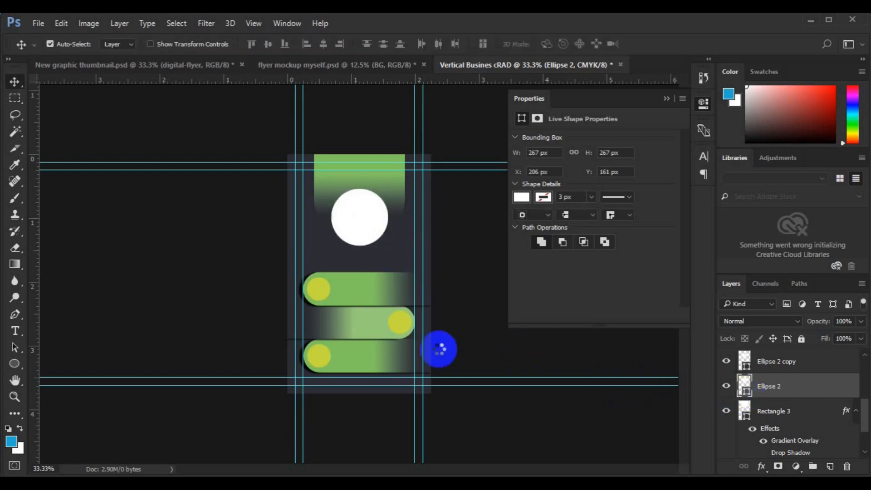
{"action": "left_click", "coordinate": [404, 325]}
{"action": "left_click", "coordinate": [841, 215]}
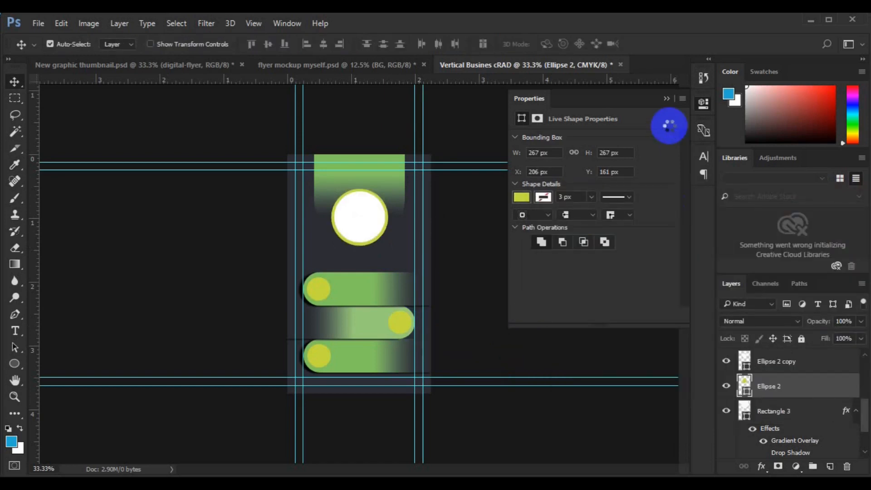
{"action": "key", "text": "ctrl+0"}
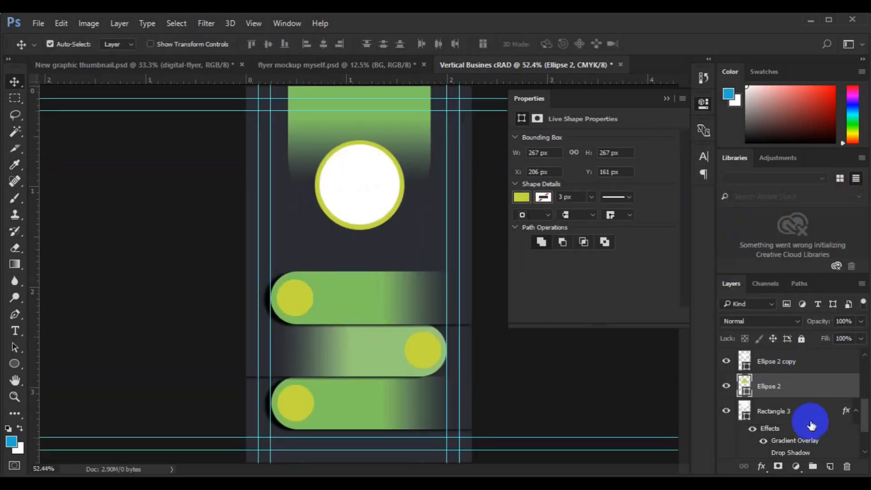
{"action": "left_click", "coordinate": [793, 413]}
{"action": "left_click", "coordinate": [830, 466]}
Create a three-sided 100 px polygon below the circle.
{"action": "left_click", "coordinate": [13, 371]}
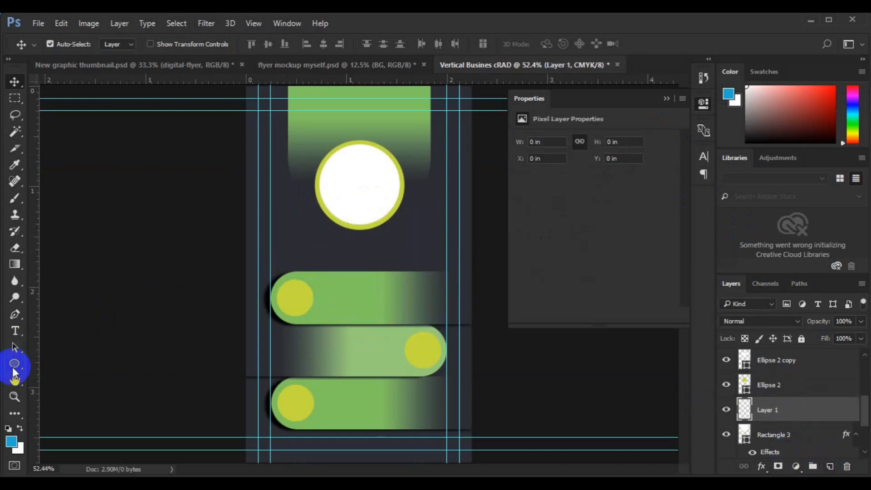
{"action": "left_click", "coordinate": [57, 396]}
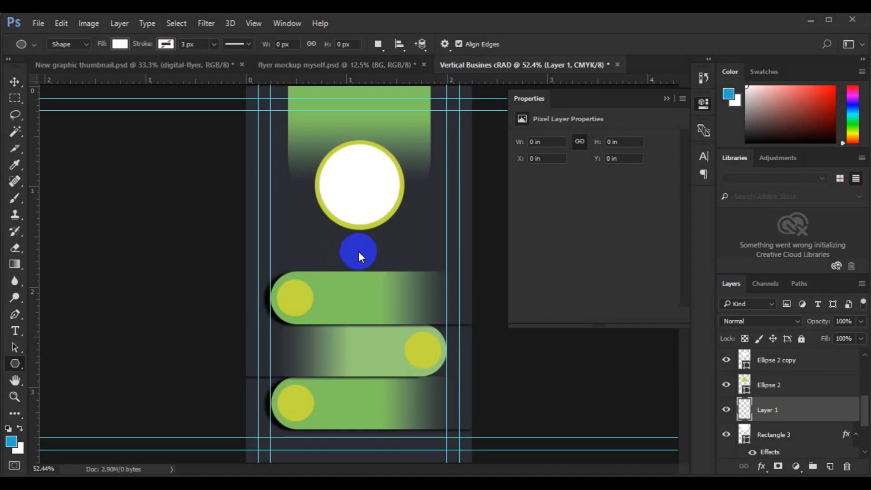
{"action": "left_click", "coordinate": [357, 249]}
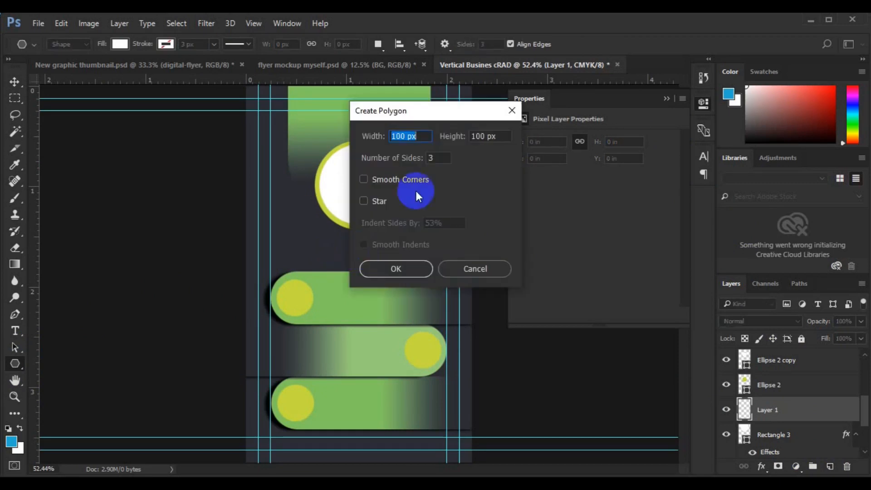
{"action": "left_click", "coordinate": [402, 265]}
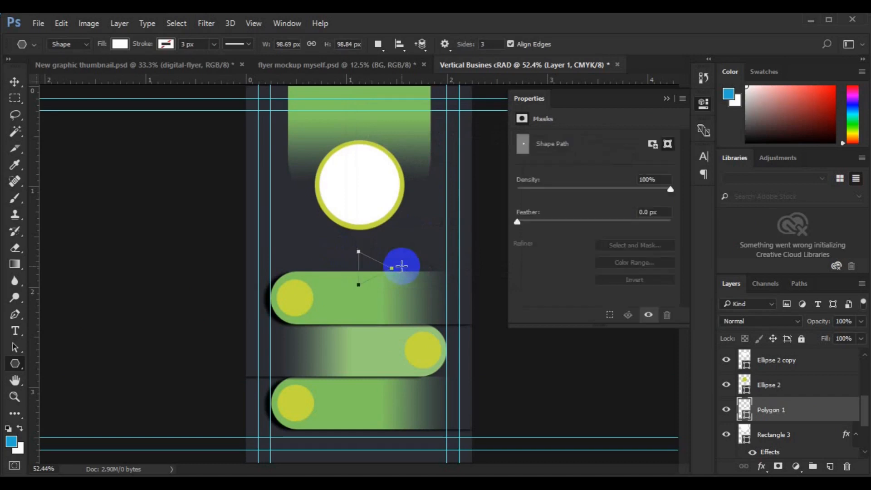
Rotate the triangle exactly 90° to point down and position it touching the circle.
{"action": "key", "text": "v"}
{"action": "key", "text": "ctrl+t"}
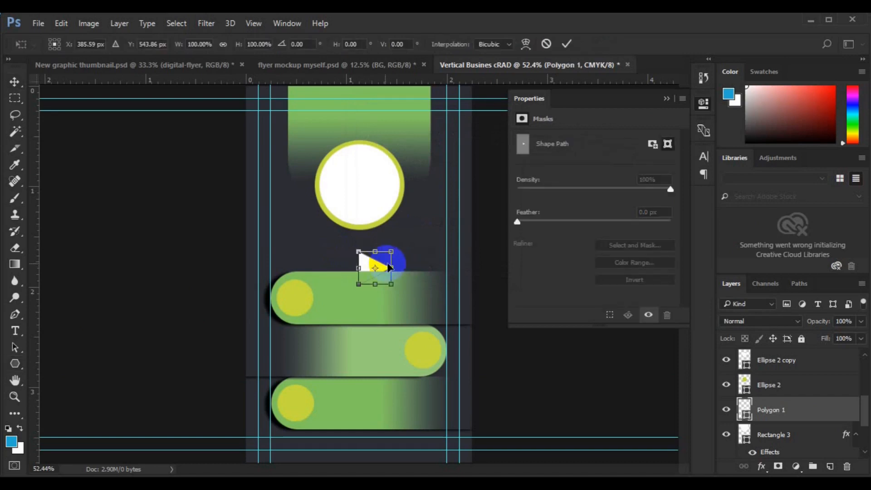
{"action": "left_click_drag", "start_coordinate": [402, 247], "coordinate": [417, 311]}
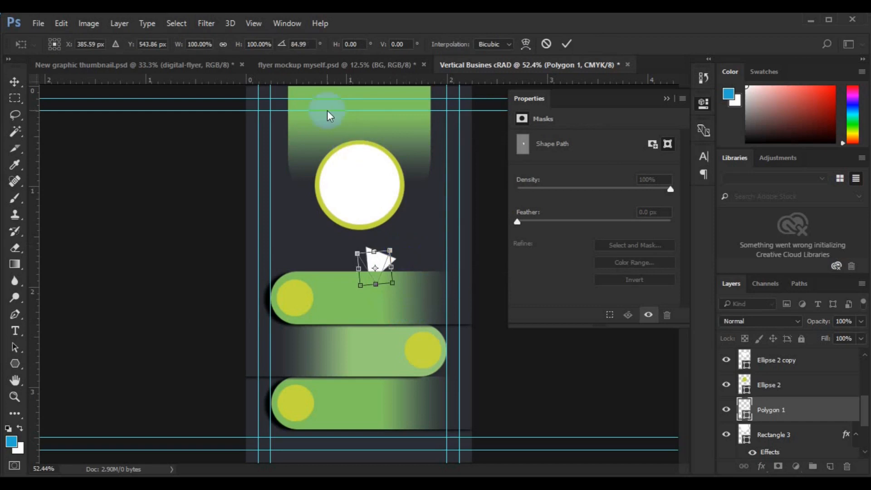
{"action": "double_click", "coordinate": [306, 44]}
{"action": "type", "text": "90"}
{"action": "key", "text": "Return"}
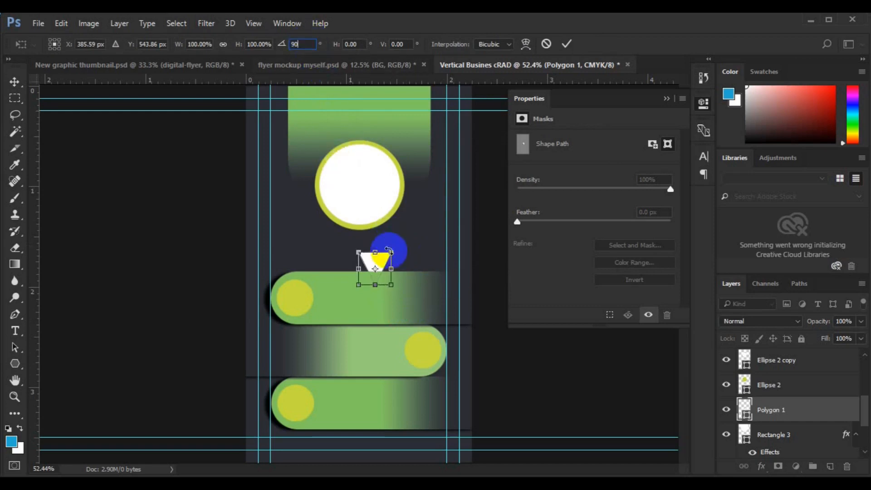
{"action": "mouse_move", "coordinate": [371, 259]}
{"action": "left_mouse_down"}
{"action": "mouse_move", "coordinate": [360, 243]}
{"action": "mouse_move", "coordinate": [374, 247]}
{"action": "mouse_move", "coordinate": [368, 256]}
{"action": "left_mouse_up"}
{"action": "key", "text": "Return"}
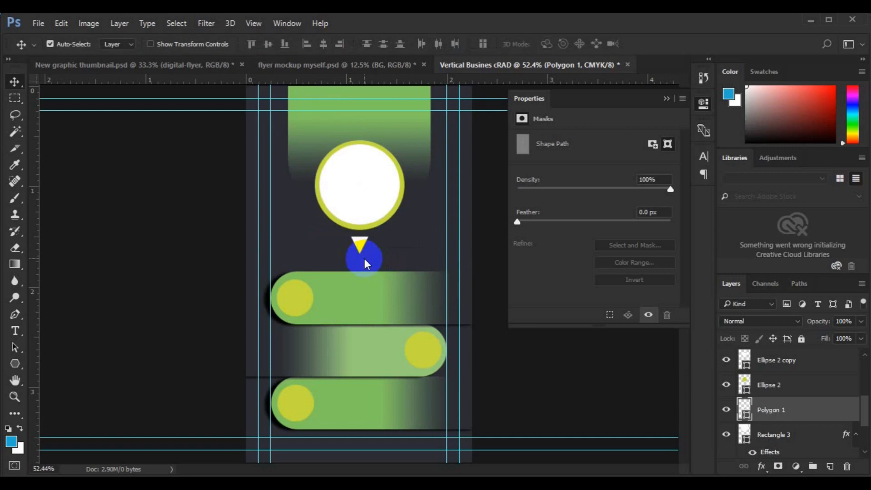
{"action": "key", "text": "Up"}
{"action": "key", "text": "Up"}
{"action": "key", "text": "Up"}
{"action": "key", "text": "Up"}
{"action": "key", "text": "Up"}
{"action": "key", "text": "Up"}
{"action": "key", "text": "Up"}
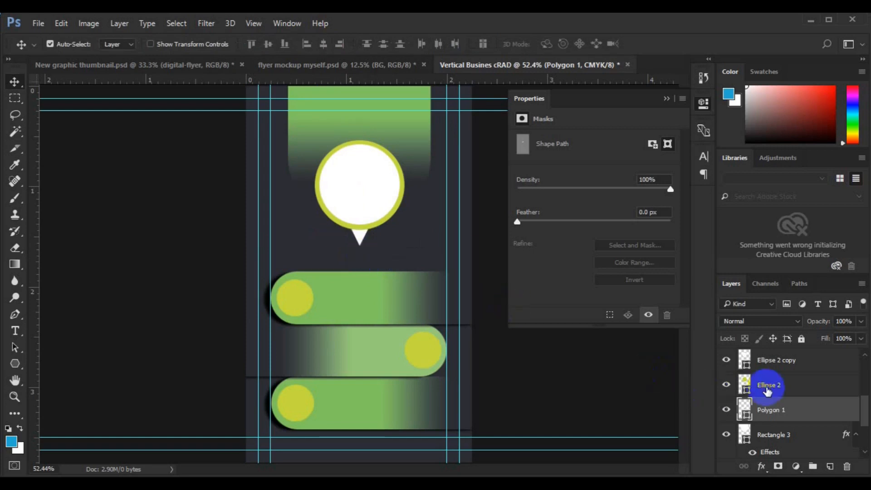
Open Blending Options for the Ellipse 2 ring and enable Gradient Overlay.
{"action": "left_click", "coordinate": [767, 385], "text": "shift"}
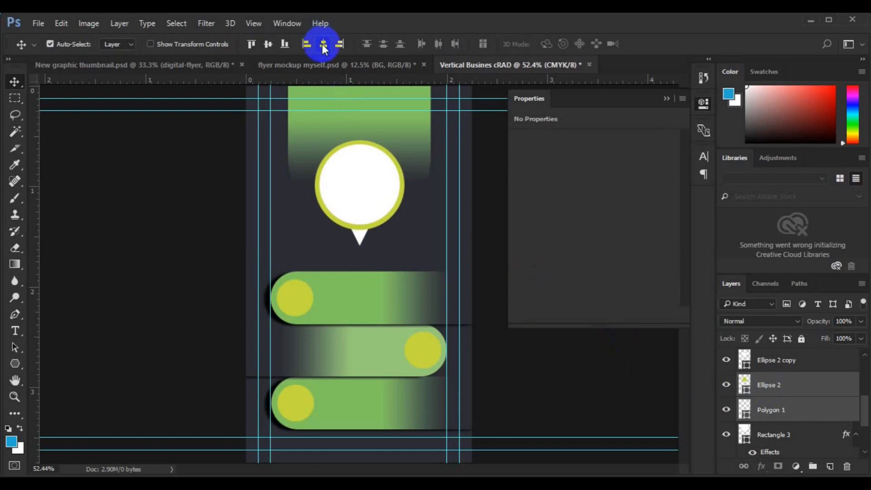
{"action": "left_click", "coordinate": [792, 389]}
{"action": "right_click", "coordinate": [792, 385]}
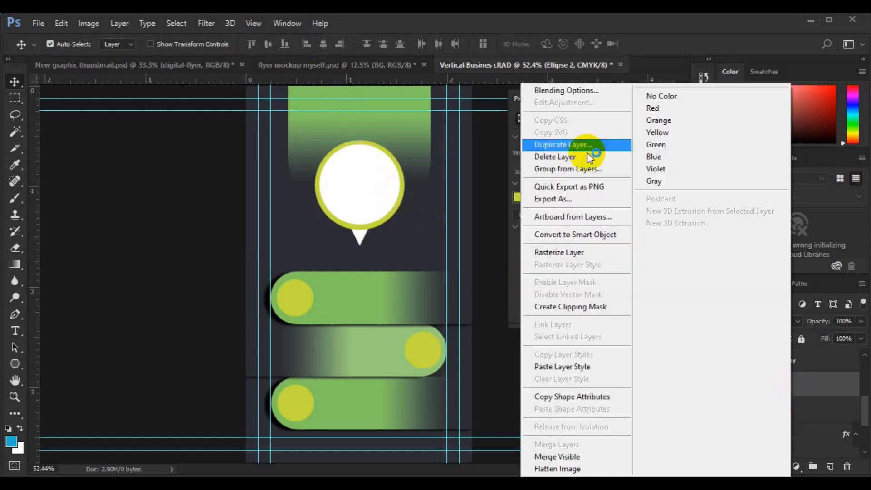
{"action": "left_click", "coordinate": [581, 91]}
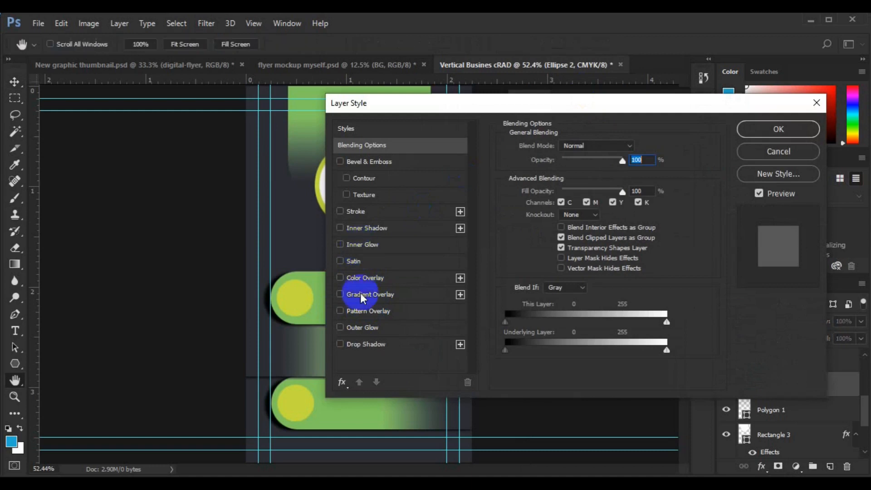
{"action": "left_click", "coordinate": [369, 293]}
{"action": "left_click_drag", "start_coordinate": [583, 117], "coordinate": [646, 112]}
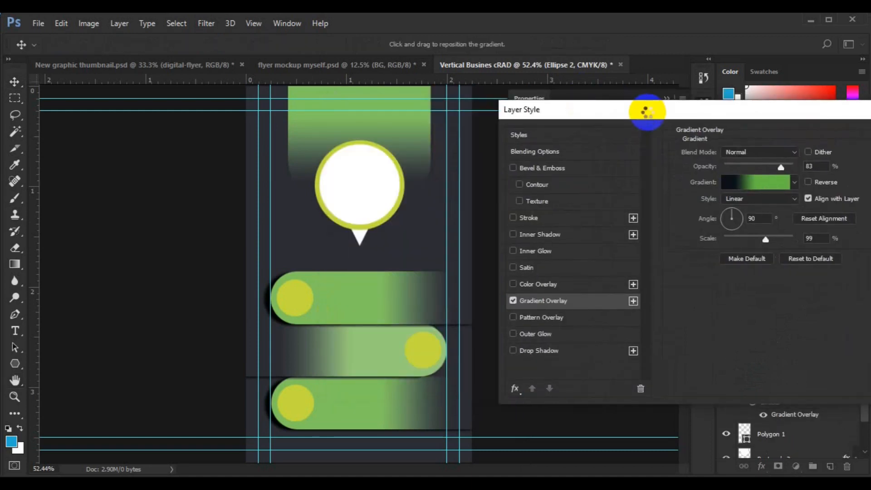
In the Gradient Editor, set the middle and right-end stops to the sampled yellow.
{"action": "left_click", "coordinate": [747, 187]}
{"action": "double_click", "coordinate": [673, 303]}
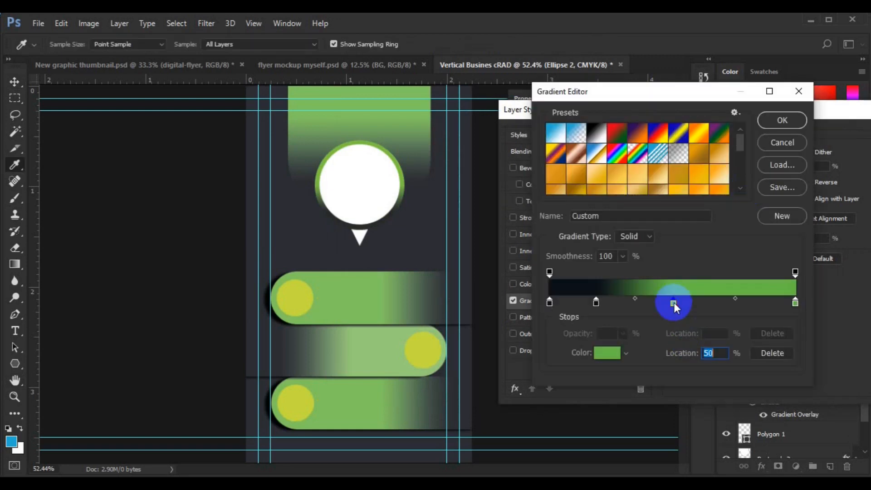
{"action": "left_click", "coordinate": [426, 353]}
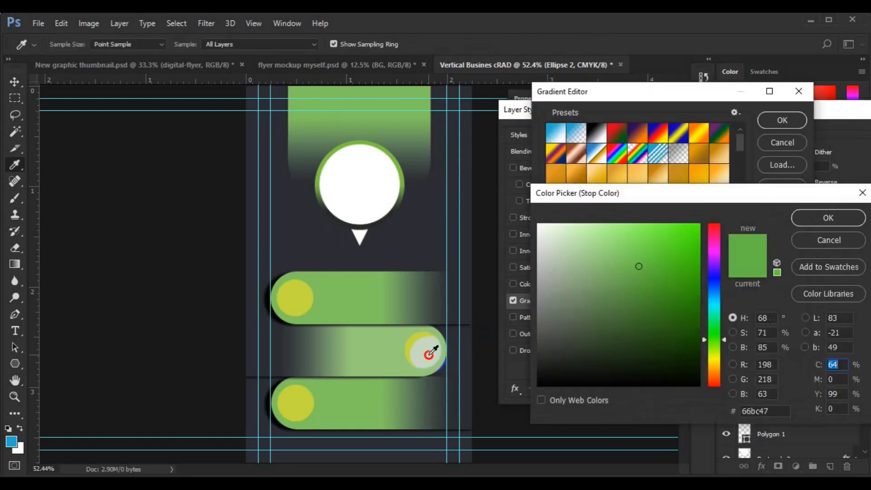
{"action": "left_click", "coordinate": [814, 221]}
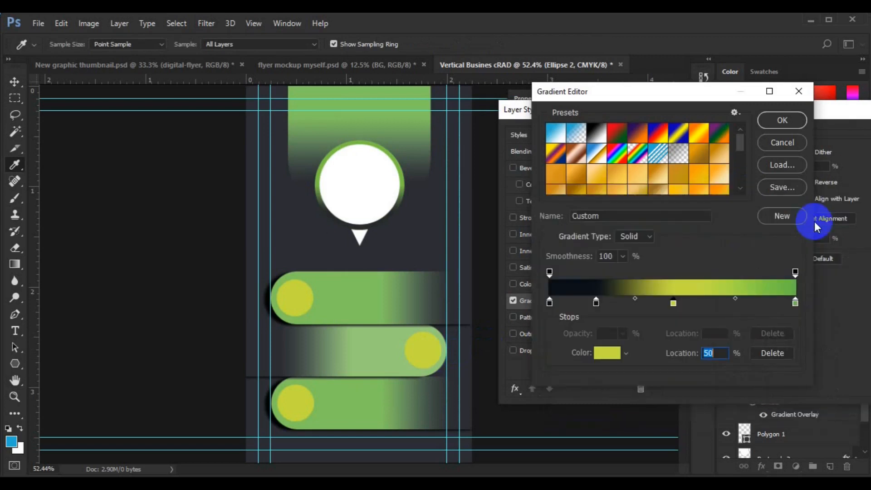
{"action": "left_click", "coordinate": [795, 303]}
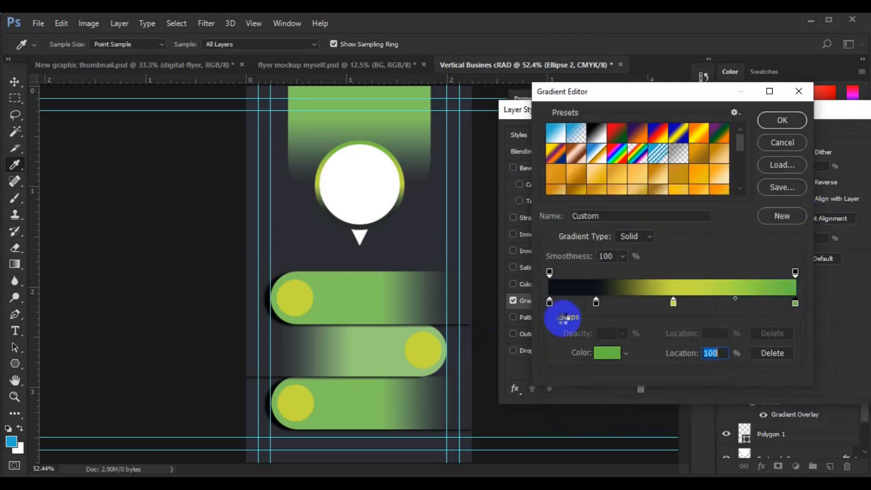
{"action": "left_click", "coordinate": [607, 353]}
{"action": "left_click", "coordinate": [432, 349]}
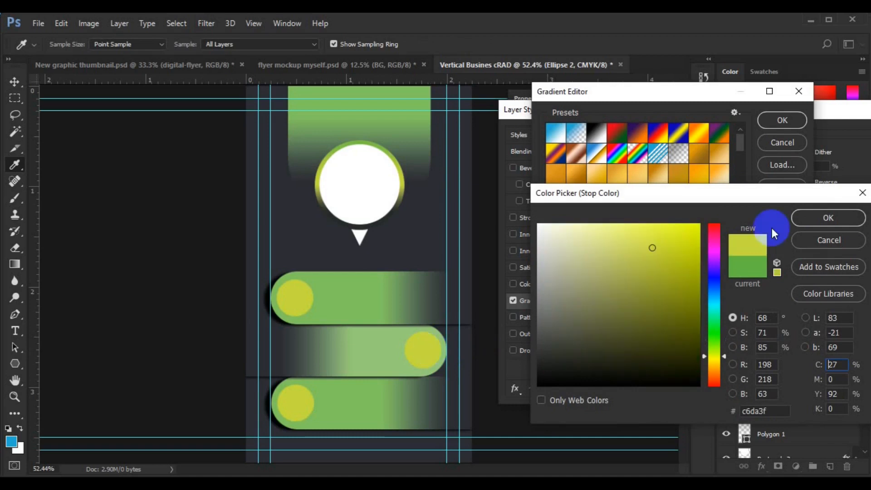
{"action": "left_click", "coordinate": [832, 216]}
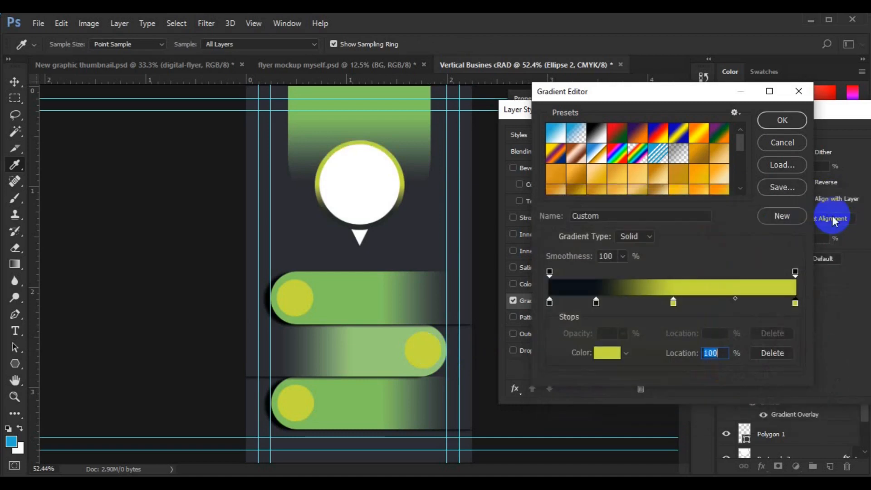
Make the middle stop the dark background colour and the right-end stop a near-black navy.
{"action": "double_click", "coordinate": [673, 303]}
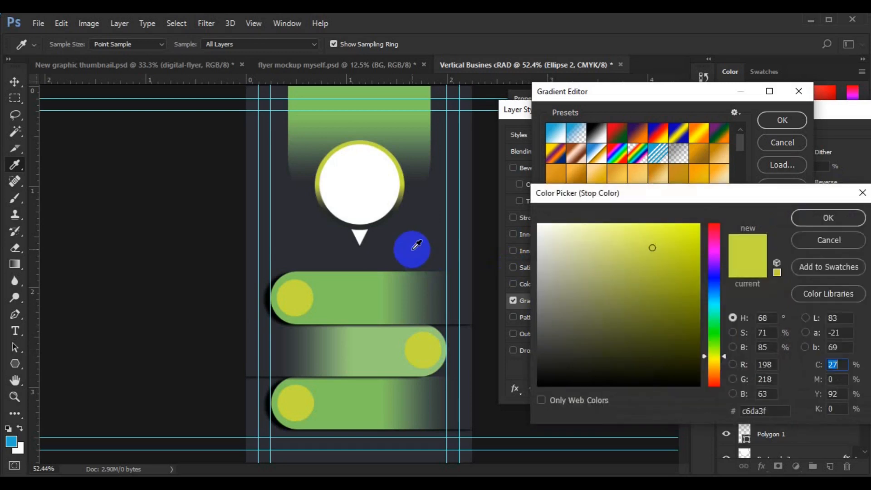
{"action": "left_click", "coordinate": [416, 245]}
{"action": "left_click", "coordinate": [819, 217]}
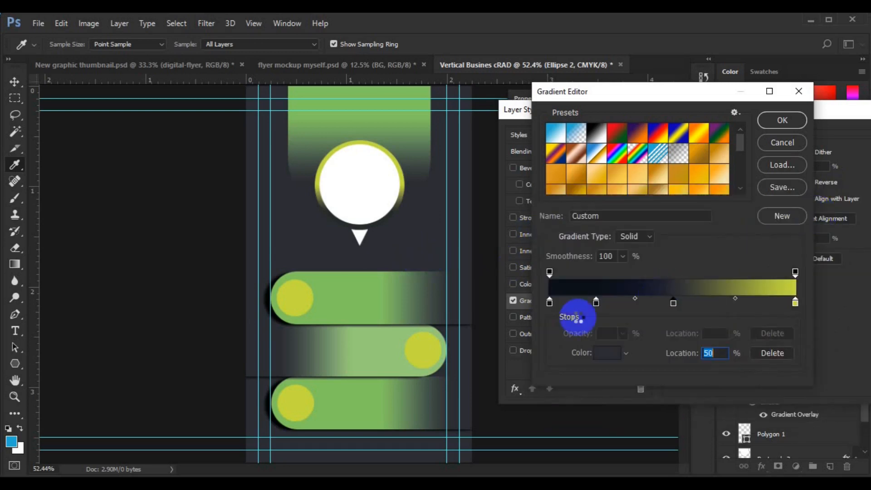
{"action": "left_click", "coordinate": [795, 304]}
{"action": "double_click", "coordinate": [795, 304]}
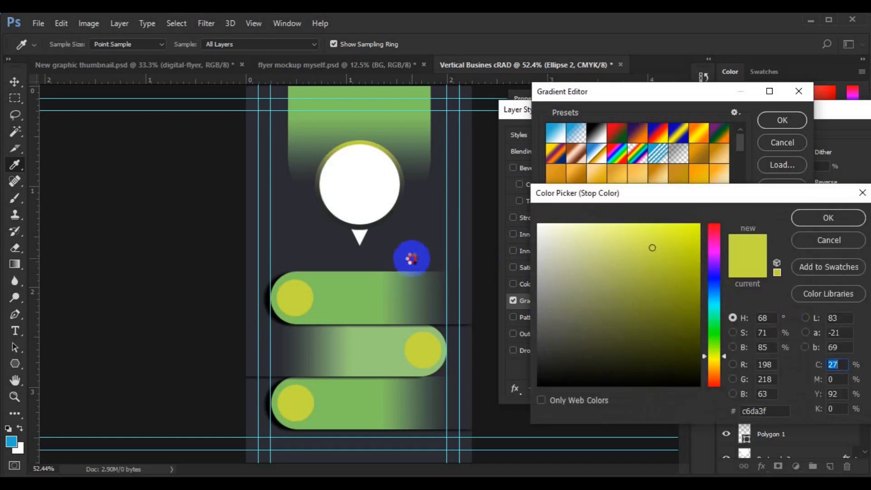
{"action": "left_click", "coordinate": [413, 257]}
{"action": "left_click", "coordinate": [676, 373]}
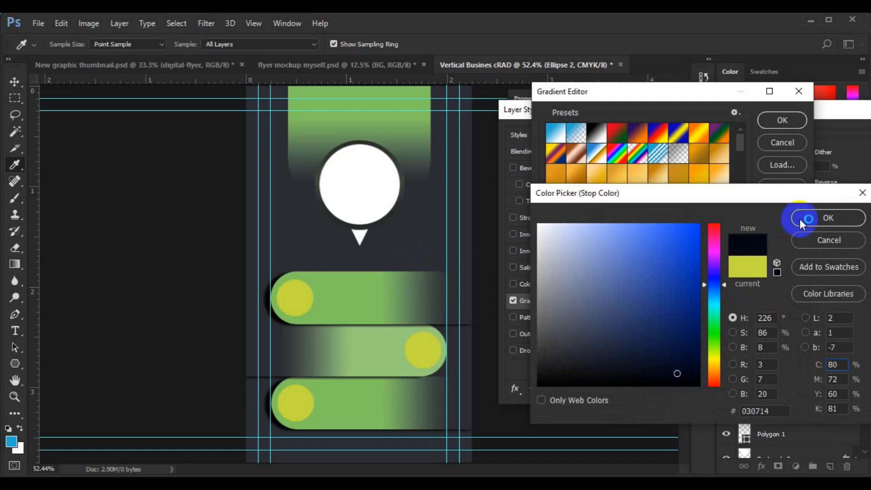
{"action": "left_click", "coordinate": [753, 412]}
{"action": "left_click", "coordinate": [696, 376]}
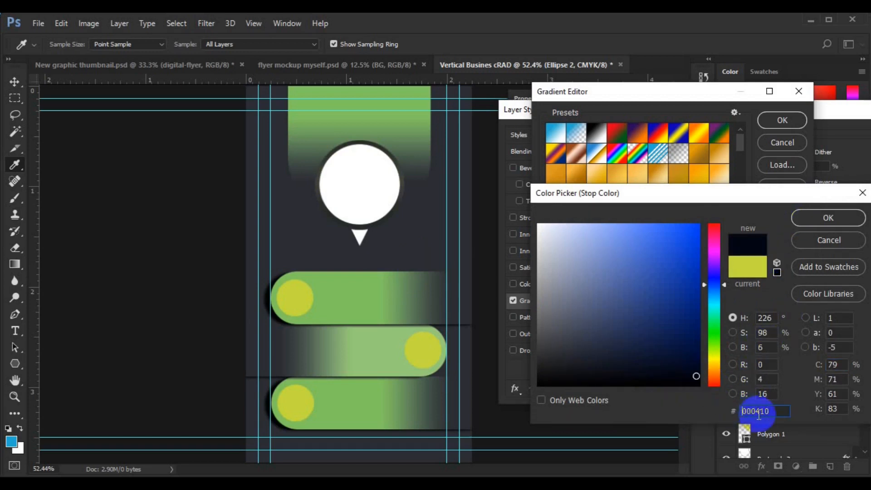
{"action": "left_click", "coordinate": [814, 213]}
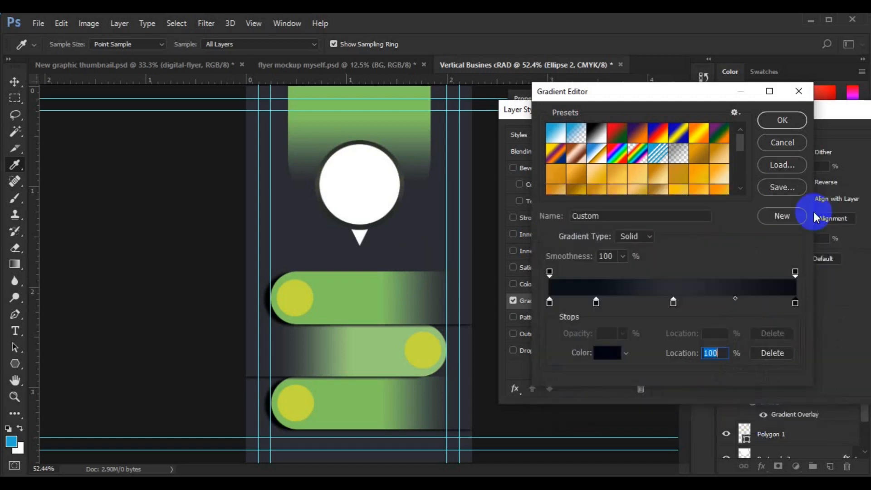
Set the middle stop's colour to hex 000410.
{"action": "double_click", "coordinate": [674, 303]}
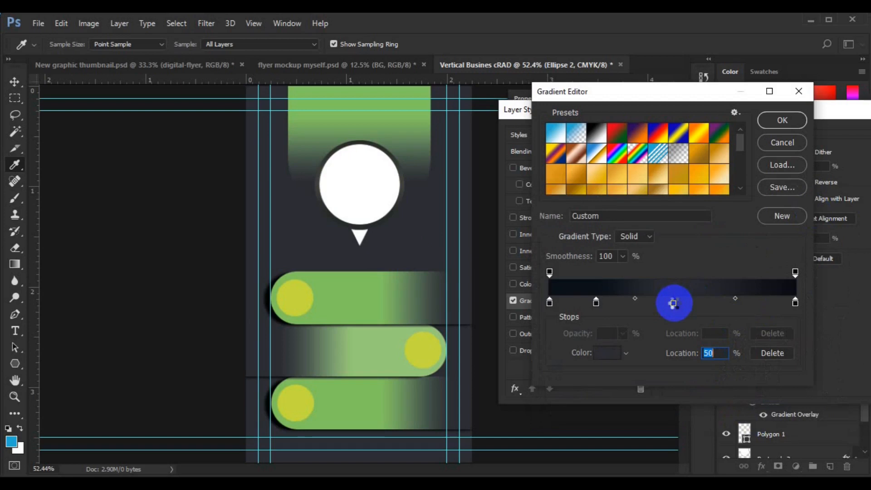
{"action": "left_click", "coordinate": [772, 415]}
{"action": "key", "text": "ctrl+a"}
{"action": "type", "text": "000410"}
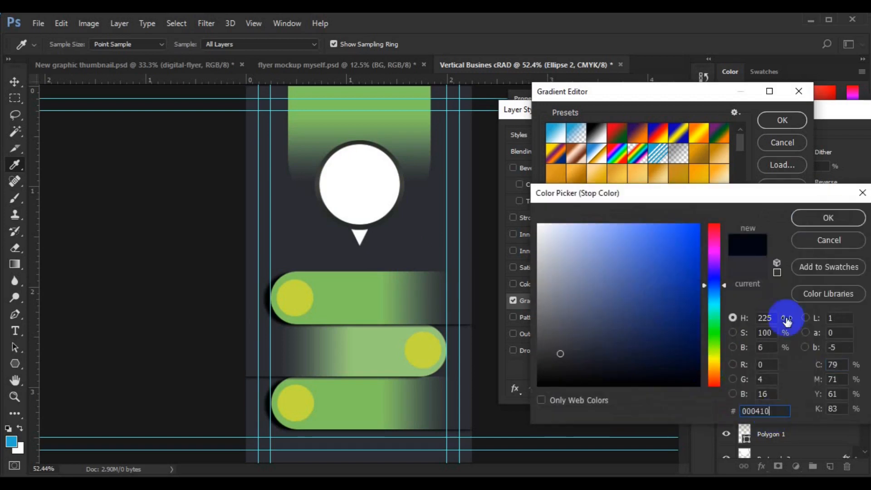
{"action": "left_click", "coordinate": [824, 219]}
Set the two left-hand stops to the yellow-green sampled from the circle.
{"action": "left_click", "coordinate": [597, 304]}
{"action": "double_click", "coordinate": [597, 303]}
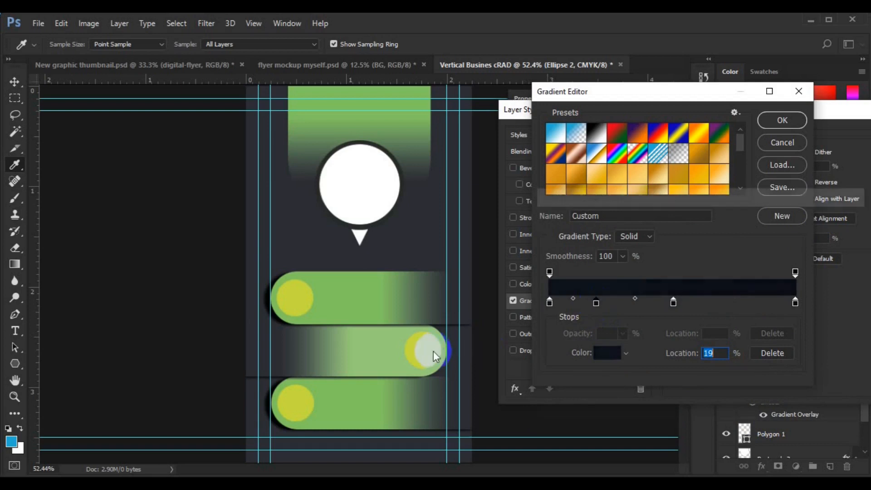
{"action": "left_click", "coordinate": [427, 351]}
{"action": "left_click", "coordinate": [799, 221]}
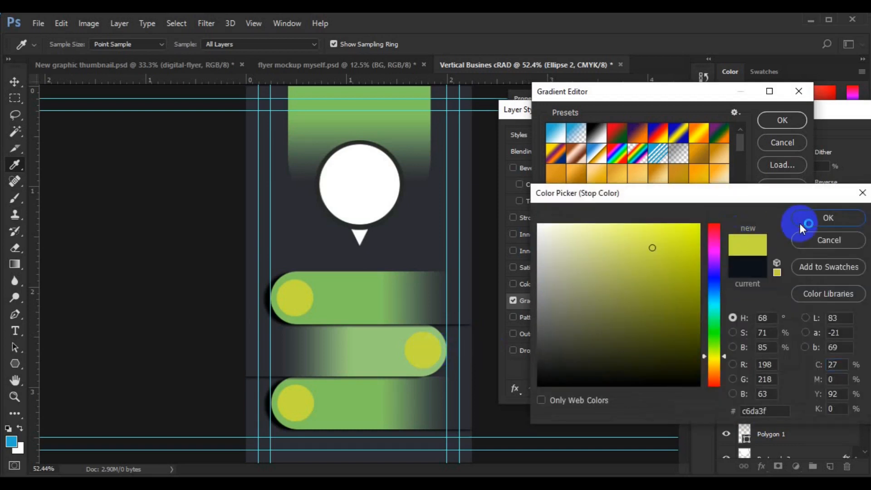
{"action": "left_click", "coordinate": [558, 309]}
{"action": "double_click", "coordinate": [549, 302]}
{"action": "left_click", "coordinate": [430, 355]}
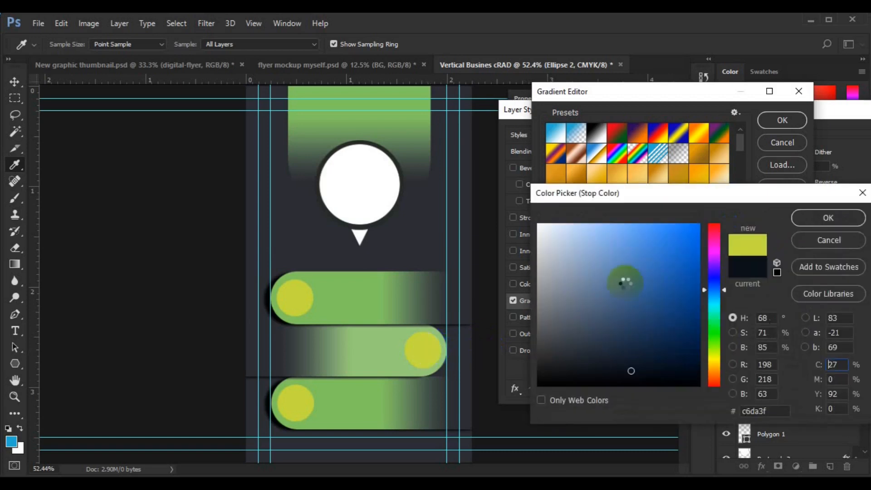
{"action": "left_click", "coordinate": [824, 218]}
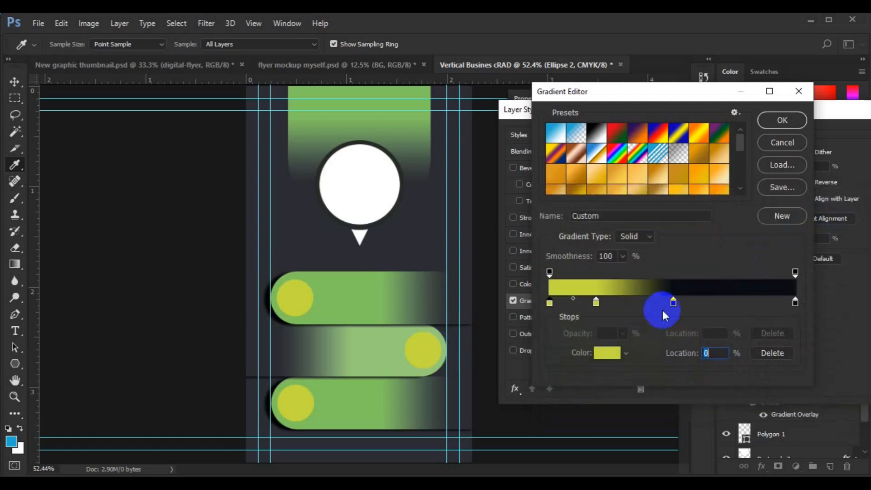
Shift the dark stop right, set the right end to background #2c2d33, and apply the gradient.
{"action": "left_click_drag", "start_coordinate": [673, 303], "coordinate": [699, 305]}
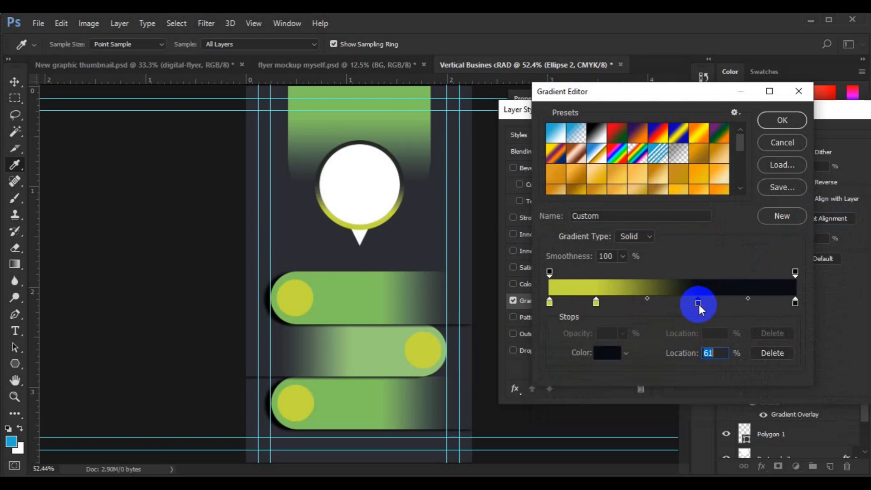
{"action": "double_click", "coordinate": [698, 303]}
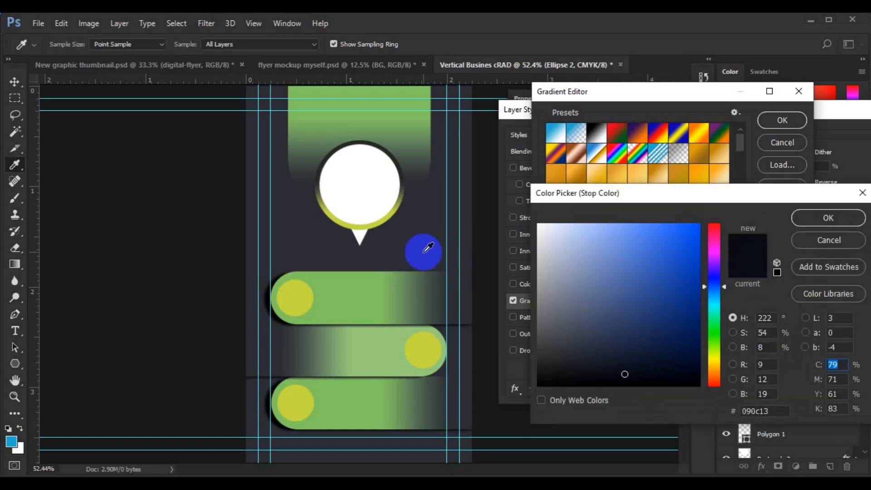
{"action": "left_click", "coordinate": [806, 217]}
{"action": "left_click", "coordinate": [794, 303]}
{"action": "double_click", "coordinate": [796, 303]}
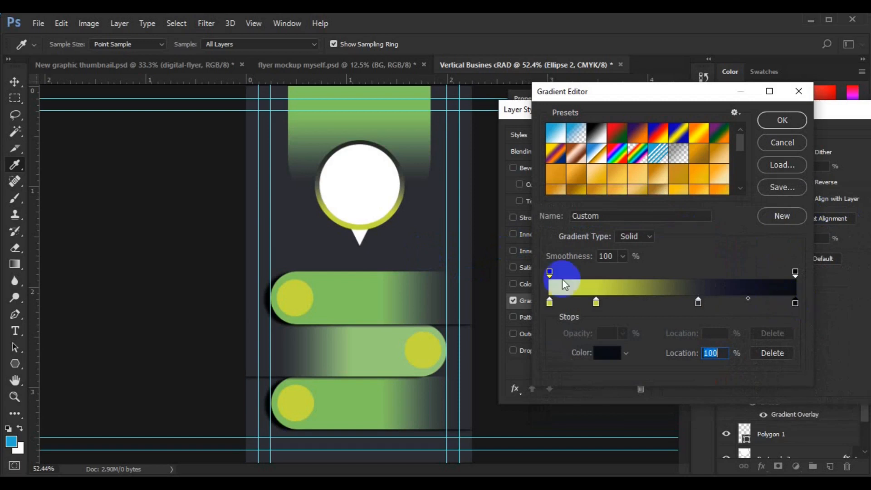
{"action": "left_click", "coordinate": [437, 232]}
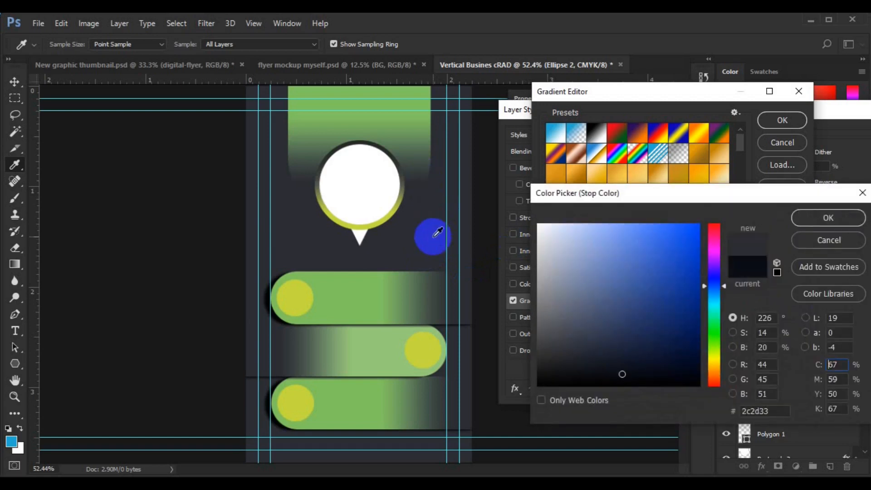
{"action": "left_click", "coordinate": [804, 221]}
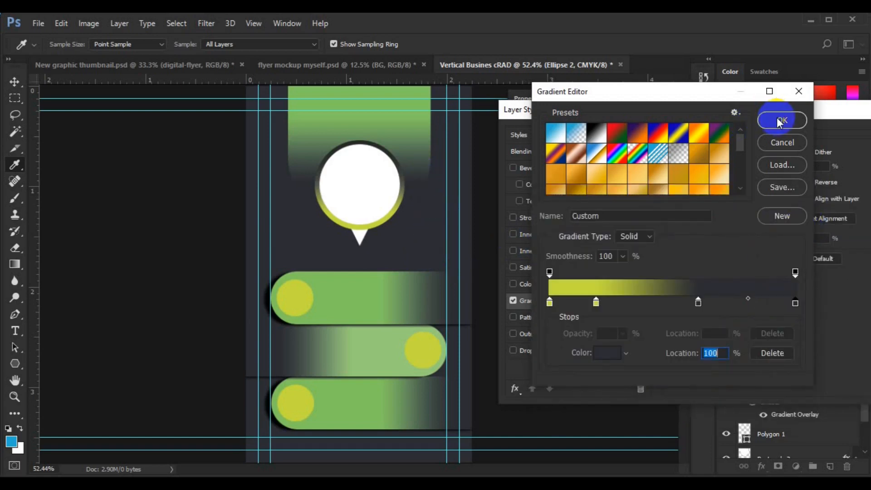
{"action": "left_click", "coordinate": [779, 122]}
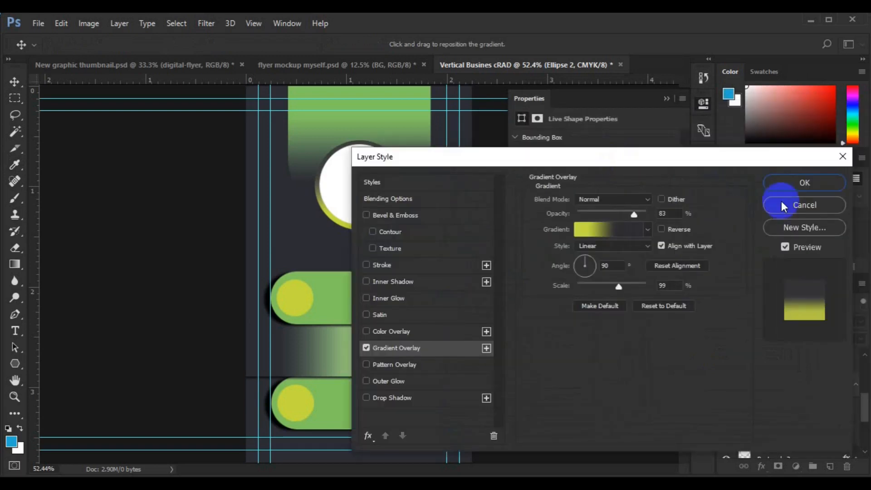
{"action": "left_click", "coordinate": [785, 183]}
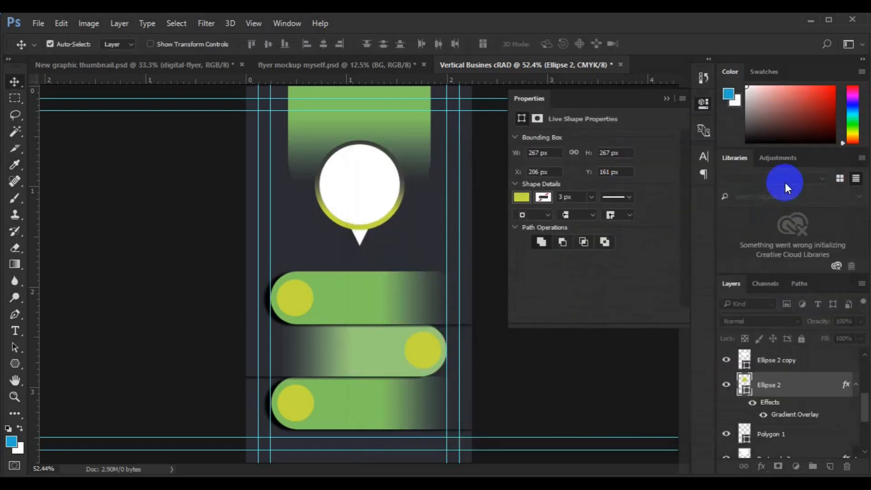
Fill the Polygon 1 triangle with the circles' yellow-green #c6da3f.
{"action": "left_click", "coordinate": [357, 239]}
{"action": "left_click", "coordinate": [746, 439]}
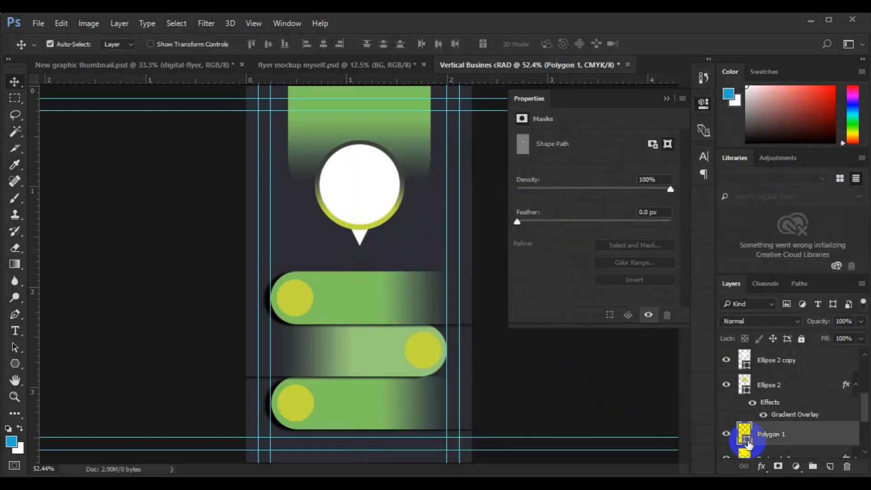
{"action": "double_click", "coordinate": [746, 439]}
{"action": "left_click", "coordinate": [298, 298]}
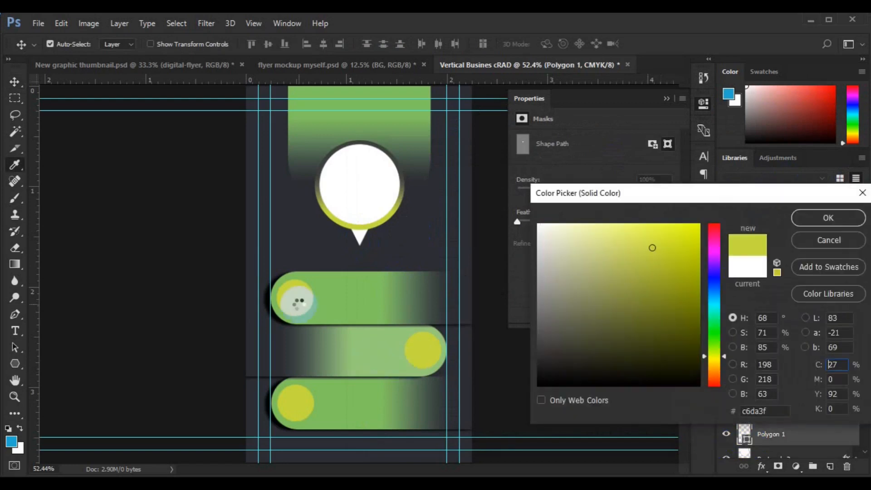
{"action": "left_click", "coordinate": [828, 218]}
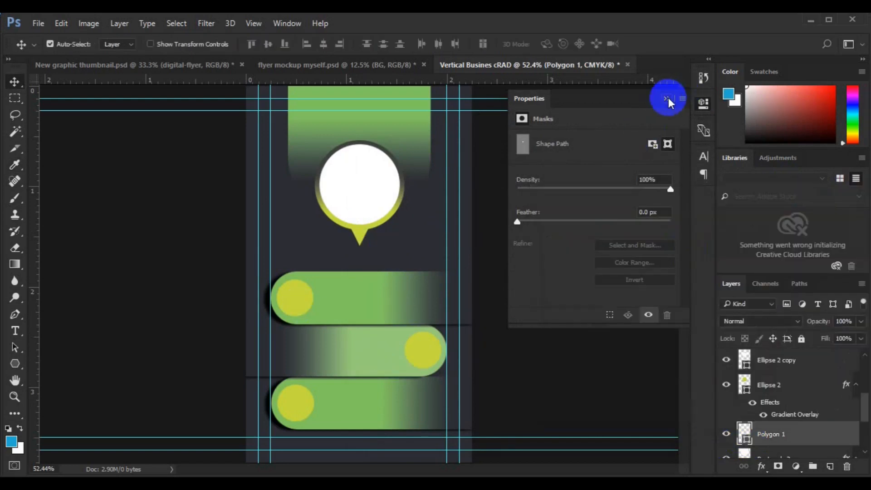
Try green fills on Ellipse 2 copy, then cancel to keep the circle white.
{"action": "left_click", "coordinate": [666, 99]}
{"action": "left_click", "coordinate": [375, 200]}
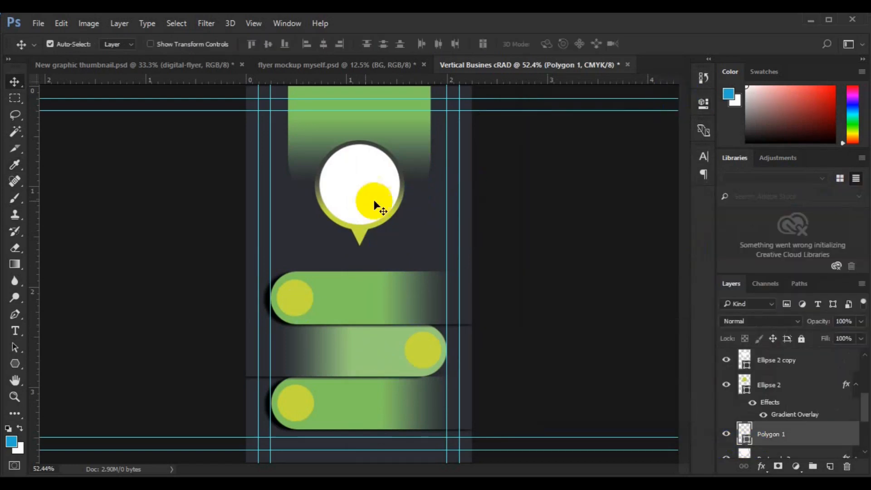
{"action": "double_click", "coordinate": [747, 371]}
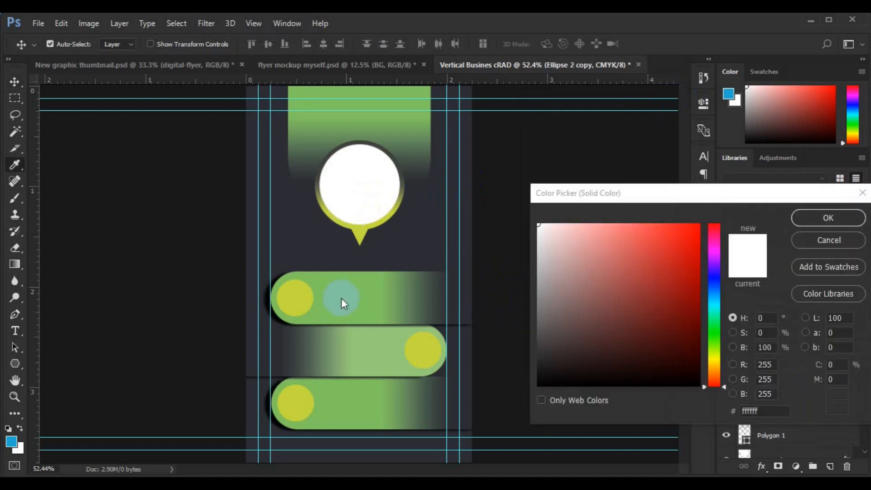
{"action": "left_click", "coordinate": [341, 298]}
{"action": "left_click", "coordinate": [699, 303]}
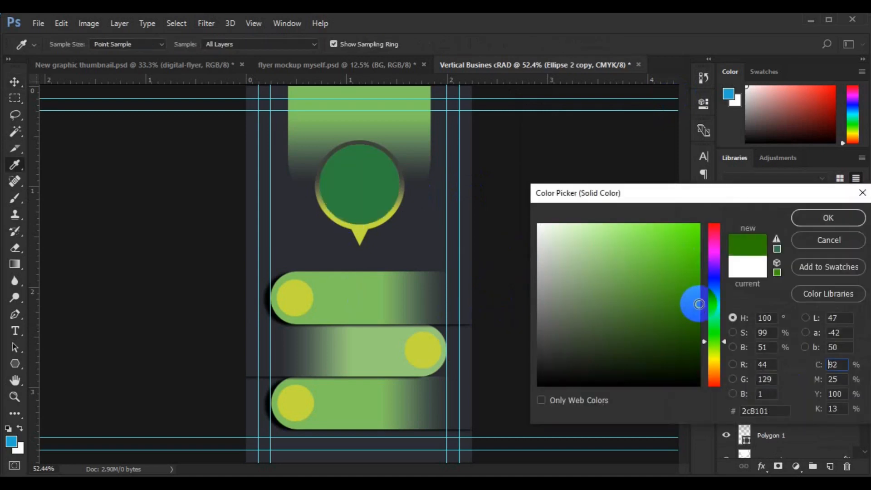
{"action": "left_click", "coordinate": [597, 251]}
{"action": "left_click", "coordinate": [801, 240]}
{"action": "left_click", "coordinate": [17, 82]}
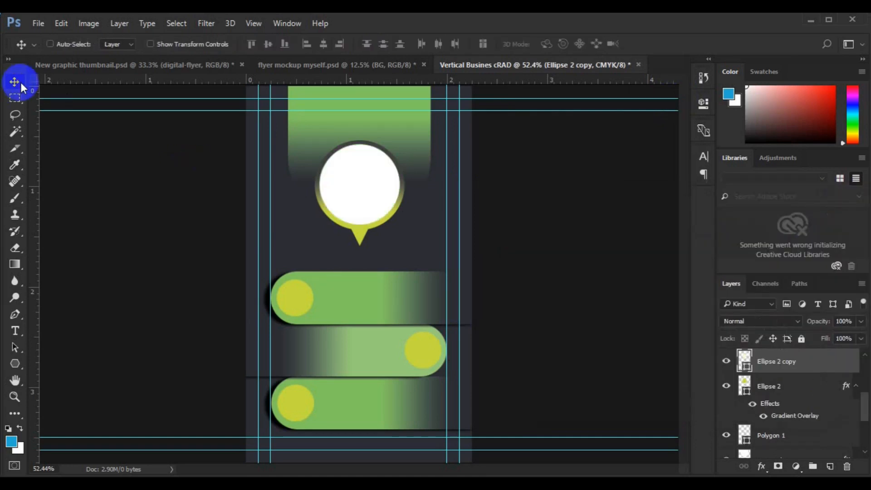
Open the Gradient Overlay settings for the middle pill bar, Rectangle 2.
{"action": "key", "text": "ctrl+minus"}
{"action": "key", "text": "ctrl+minus"}
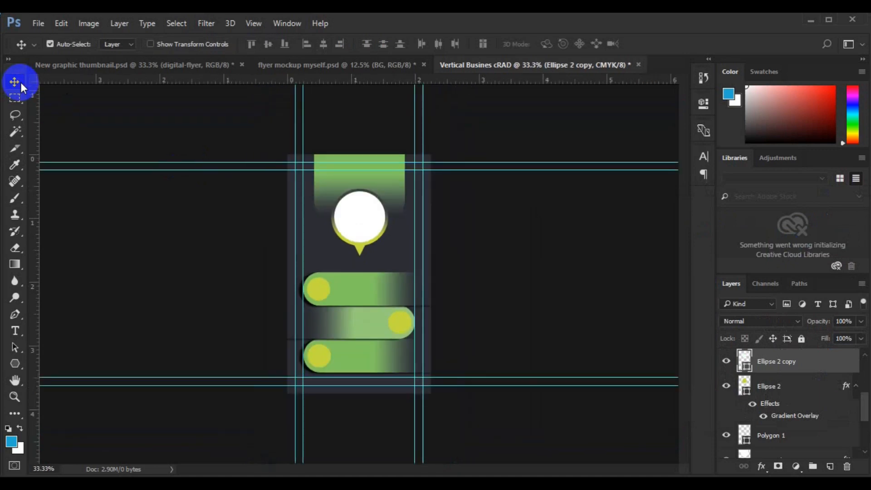
{"action": "left_click", "coordinate": [341, 319]}
{"action": "right_click", "coordinate": [815, 376]}
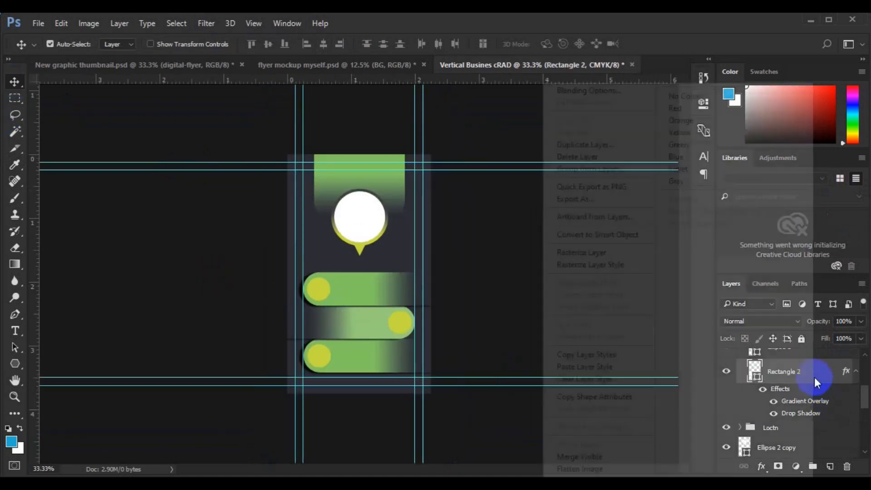
{"action": "left_click", "coordinate": [618, 93]}
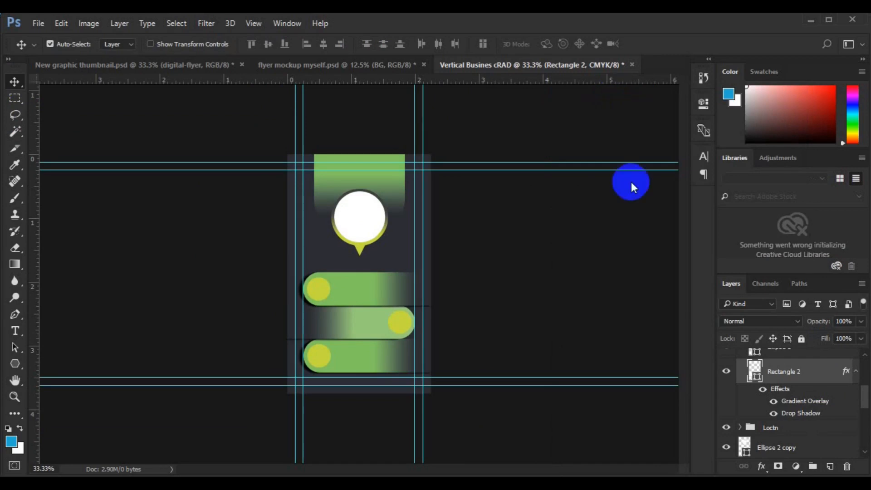
{"action": "left_click_drag", "start_coordinate": [464, 152], "coordinate": [708, 157]}
{"action": "left_click", "coordinate": [634, 358]}
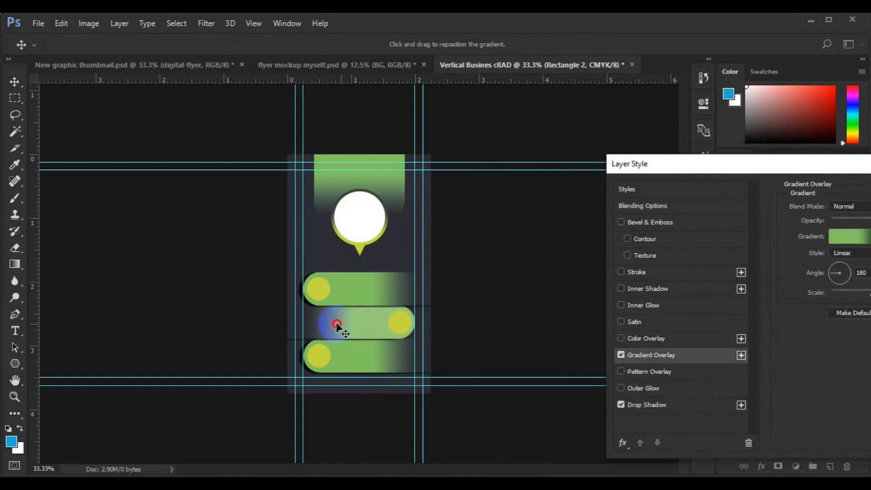
Try brighter green stop colours in the Gradient Editor, then discard the edits.
{"action": "left_click", "coordinate": [843, 238]}
{"action": "left_click", "coordinate": [725, 301]}
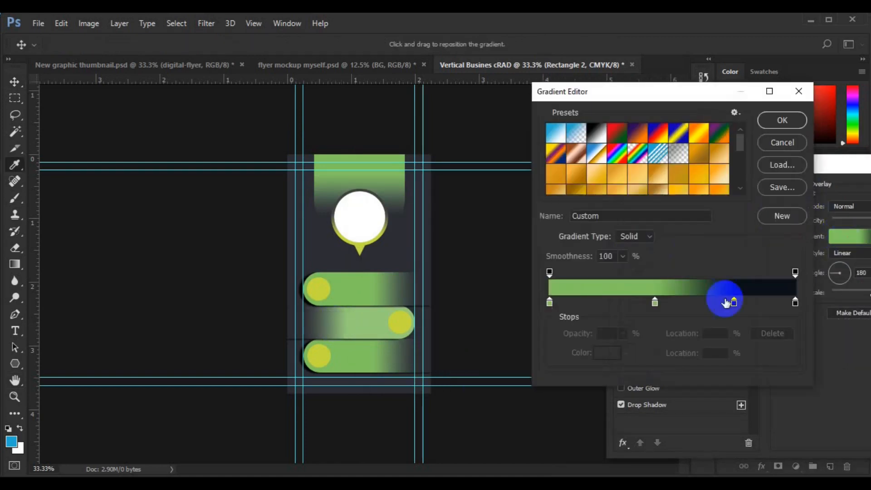
{"action": "left_click", "coordinate": [655, 303]}
{"action": "left_click", "coordinate": [654, 302]}
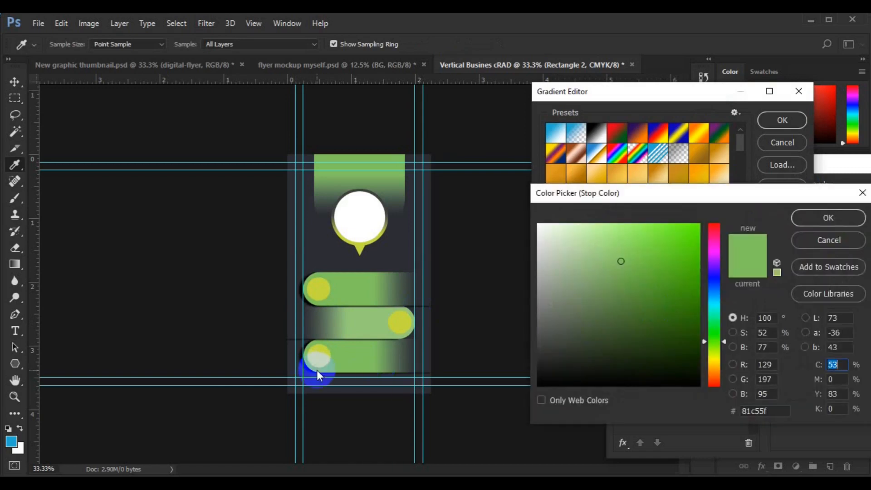
{"action": "left_click", "coordinate": [639, 252]}
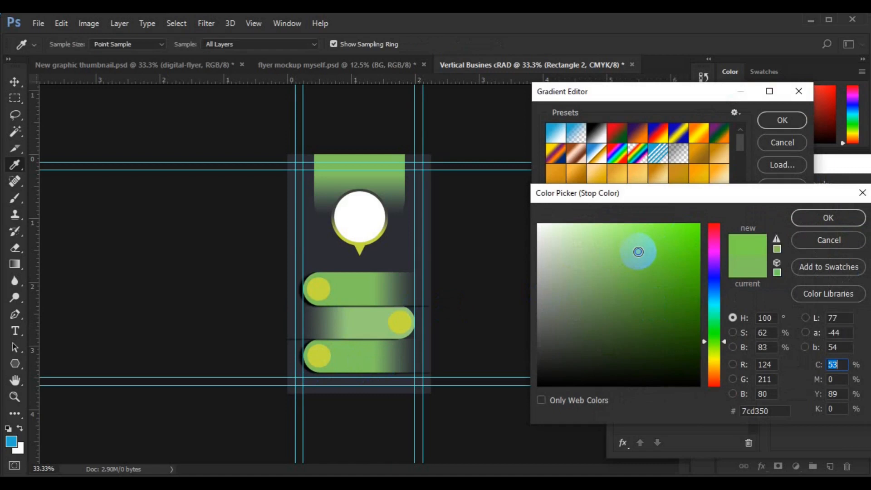
{"action": "left_click", "coordinate": [777, 412]}
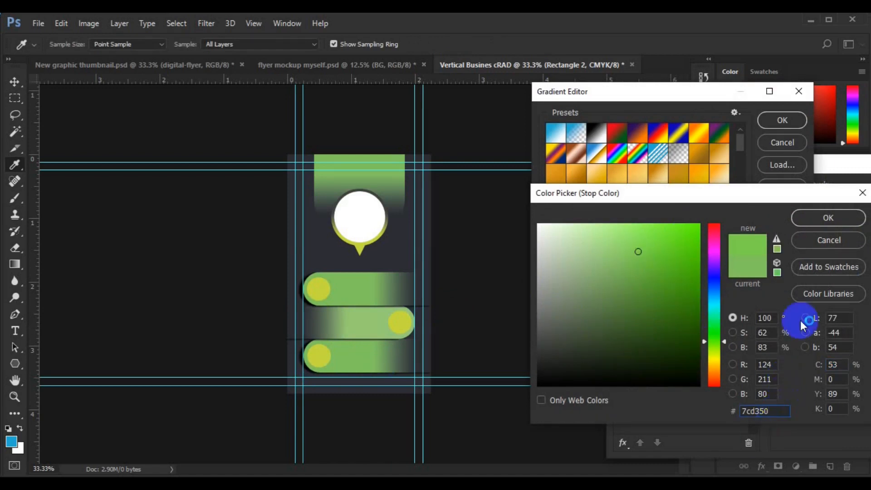
{"action": "left_click", "coordinate": [776, 240]}
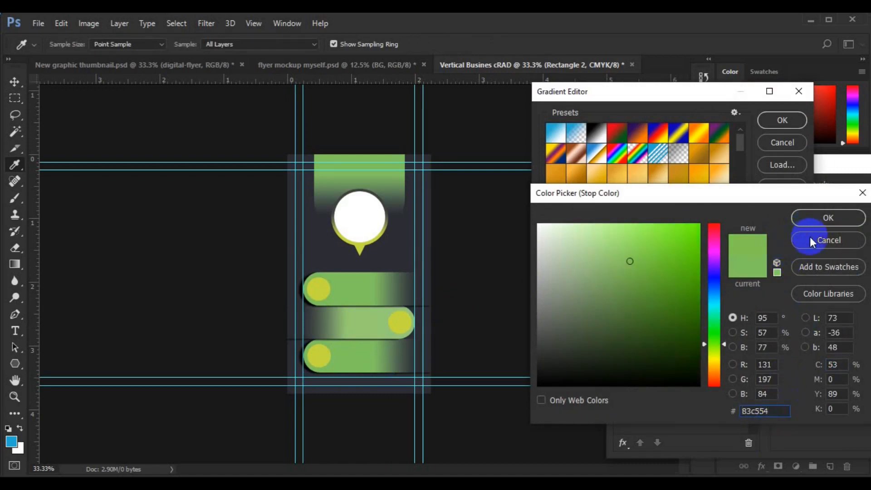
{"action": "left_click", "coordinate": [809, 240]}
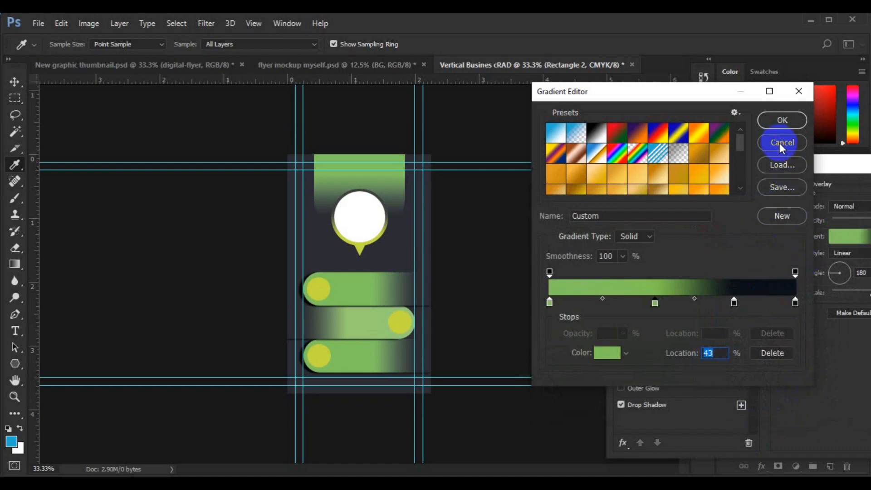
{"action": "left_click", "coordinate": [782, 144]}
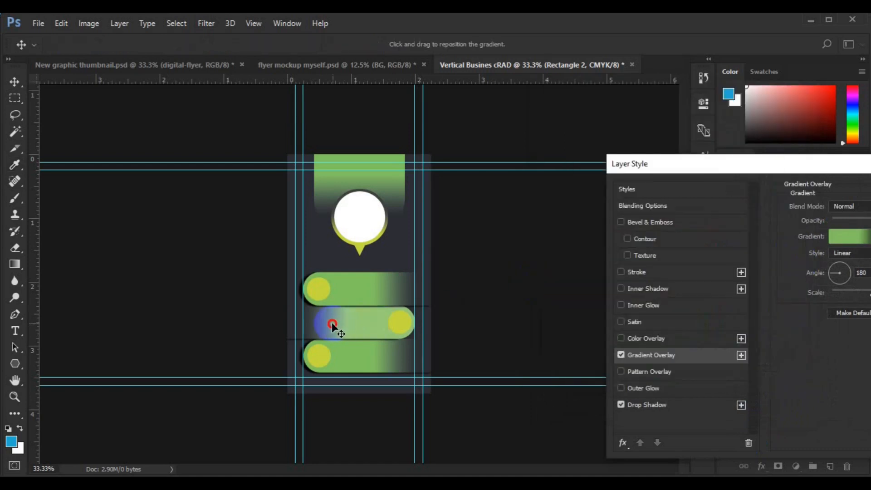
Drag the gradient across the middle bar to reposition it and apply the layer style.
{"action": "left_click_drag", "start_coordinate": [336, 323], "coordinate": [350, 320]}
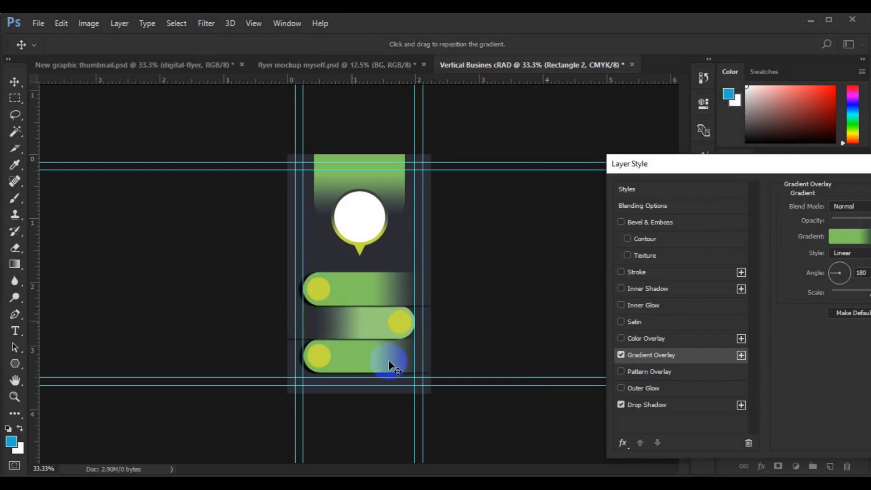
{"action": "left_click_drag", "start_coordinate": [690, 163], "coordinate": [502, 197]}
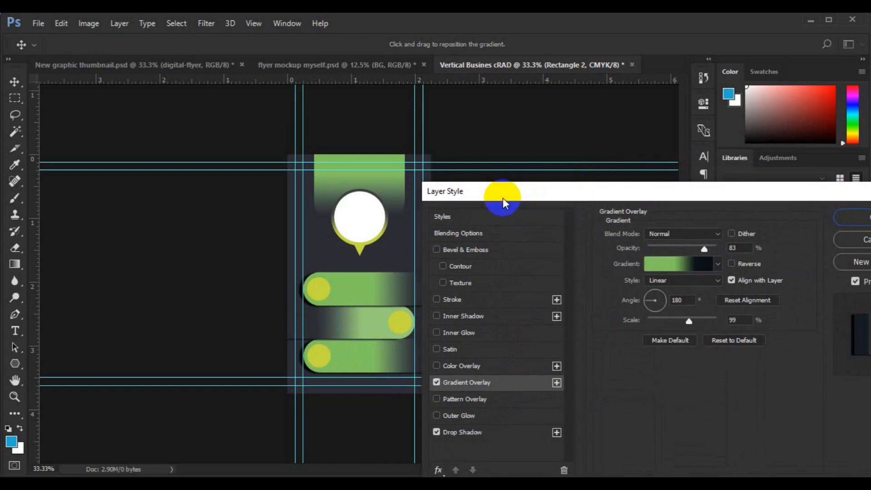
{"action": "left_click", "coordinate": [852, 219]}
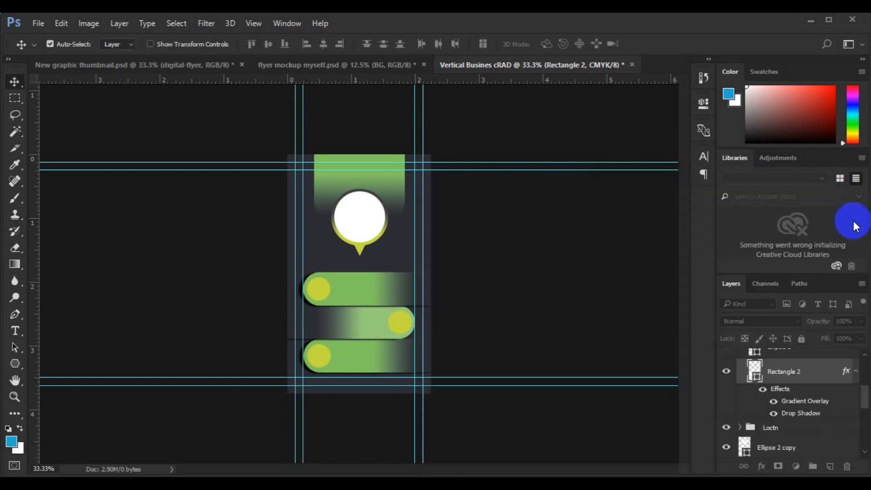
{"action": "left_click", "coordinate": [359, 226]}
Place Embedded photo 1034 from the freepik stockpoto folder into the card.
{"action": "left_click", "coordinate": [36, 25]}
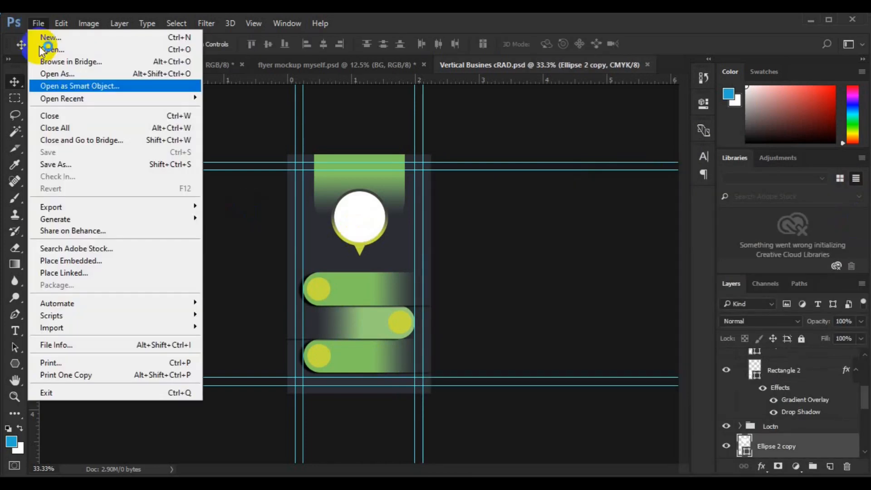
{"action": "left_click", "coordinate": [83, 258]}
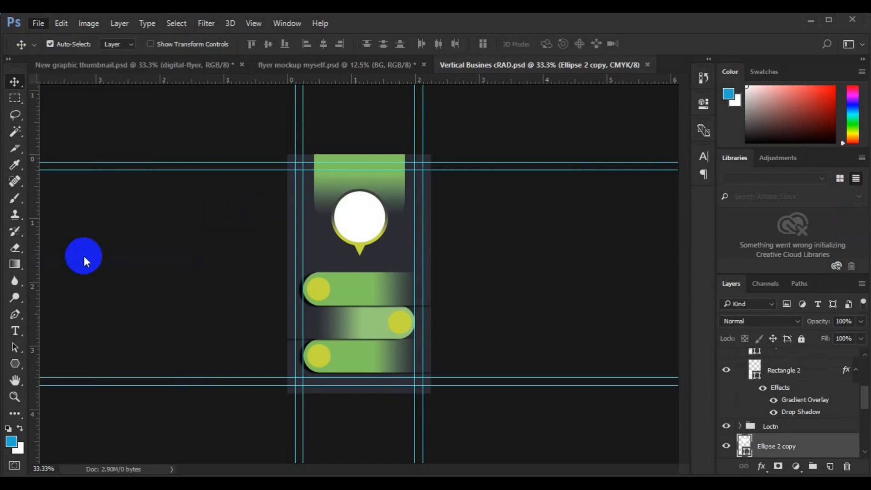
{"action": "scroll", "coordinate": [425, 254], "scroll_direction": "down", "scroll_amount": 1}
{"action": "left_click", "coordinate": [312, 148]}
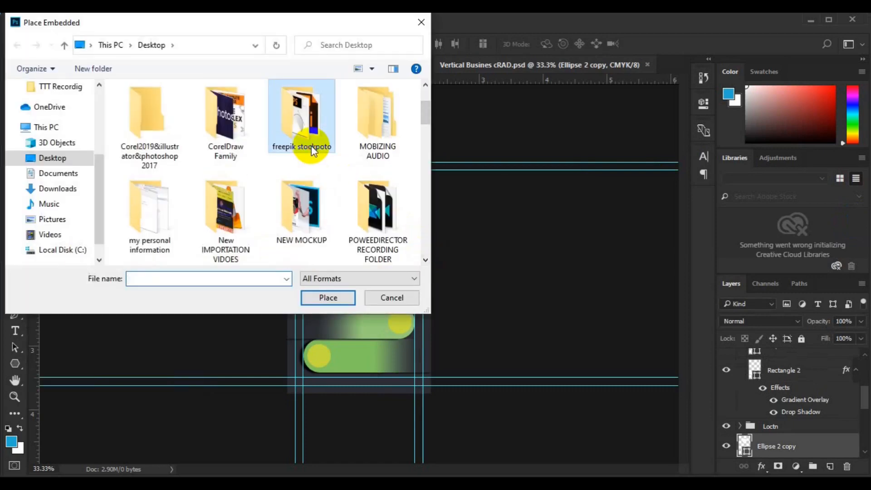
{"action": "double_click", "coordinate": [312, 147]}
{"action": "scroll", "coordinate": [425, 257], "scroll_direction": "down", "scroll_amount": 5}
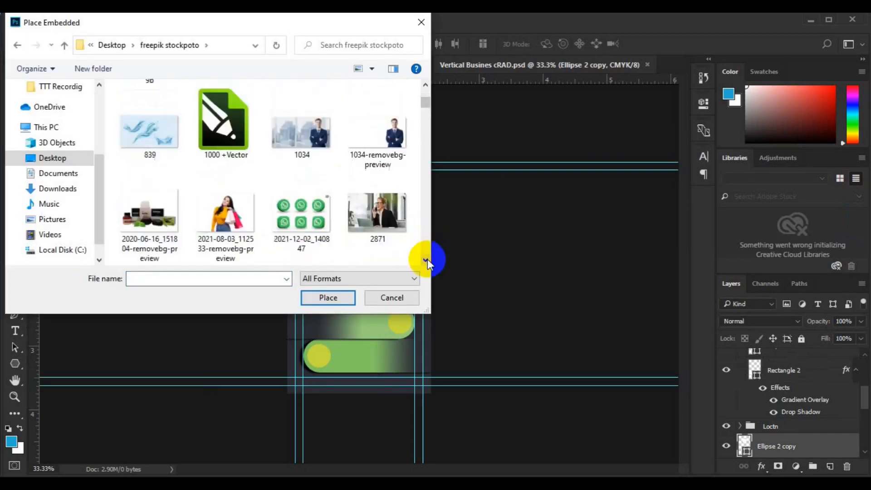
{"action": "scroll", "coordinate": [425, 87], "scroll_direction": "up", "scroll_amount": 1}
{"action": "left_click", "coordinate": [318, 138]}
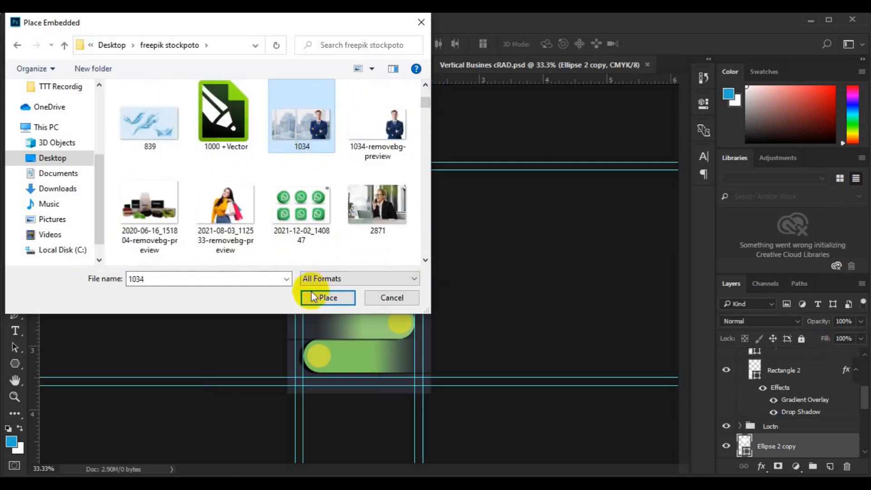
{"action": "left_click", "coordinate": [320, 300]}
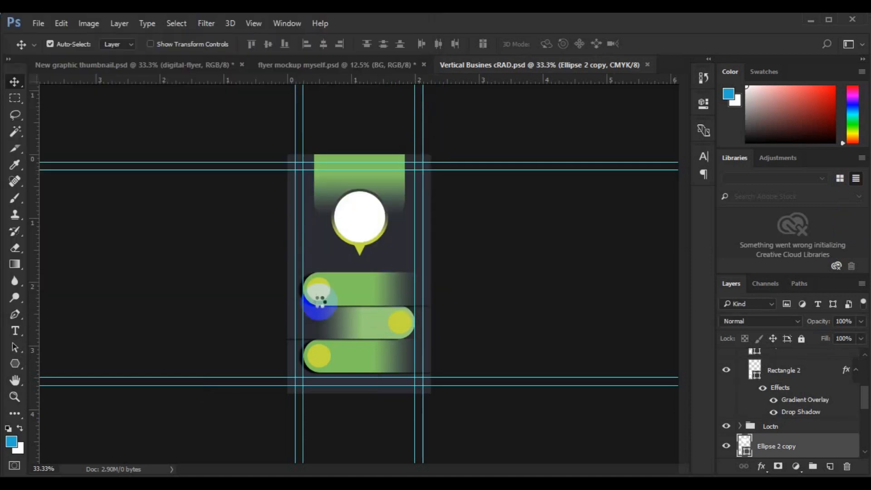
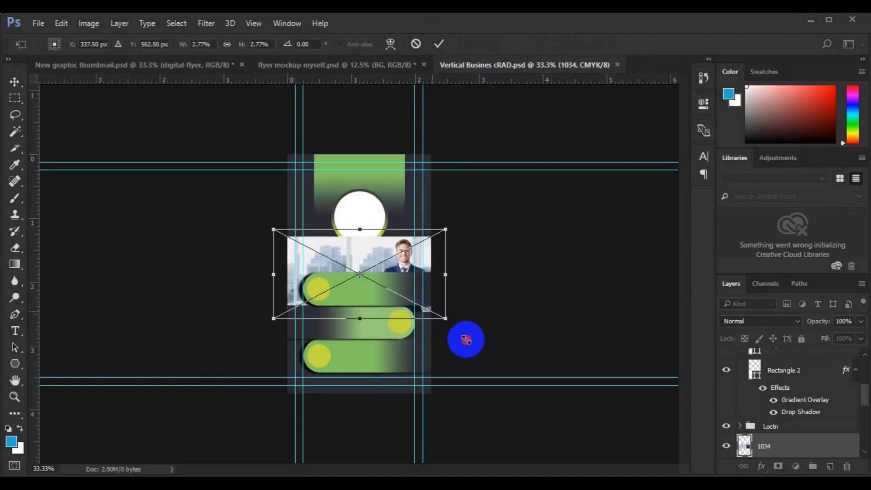
Enlarge the placed portrait photo, move it up and left over the card, and commit.
{"action": "left_click_drag", "start_coordinate": [466, 340], "coordinate": [449, 322]}
{"action": "left_click_drag", "start_coordinate": [383, 275], "coordinate": [338, 247]}
{"action": "double_click", "coordinate": [336, 246]}
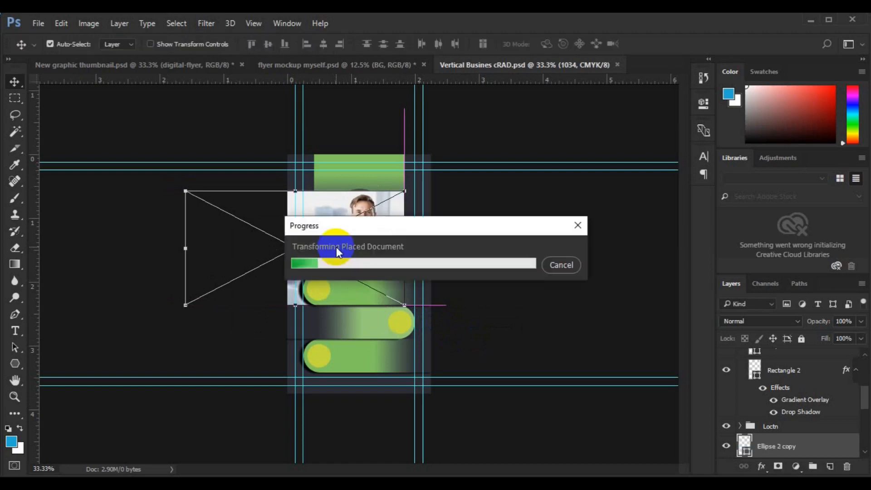
Copy a rectangular area of the photo onto a new Layer 1.
{"action": "left_click", "coordinate": [15, 98]}
{"action": "left_click", "coordinate": [325, 197]}
{"action": "left_click_drag", "start_coordinate": [303, 178], "coordinate": [429, 314]}
{"action": "key", "text": "ctrl+j"}
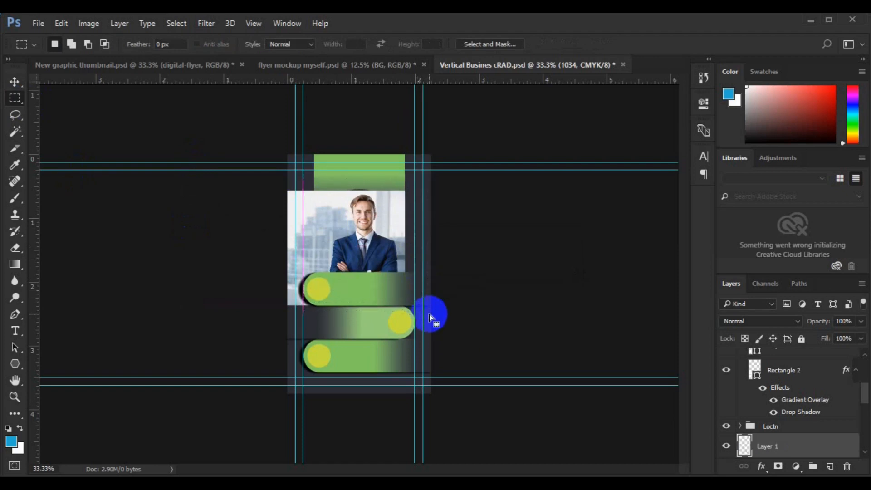
Delete the original placed photo layer 1034.
{"action": "key", "text": "v"}
{"action": "scroll", "coordinate": [860, 451], "scroll_direction": "down", "scroll_amount": 2}
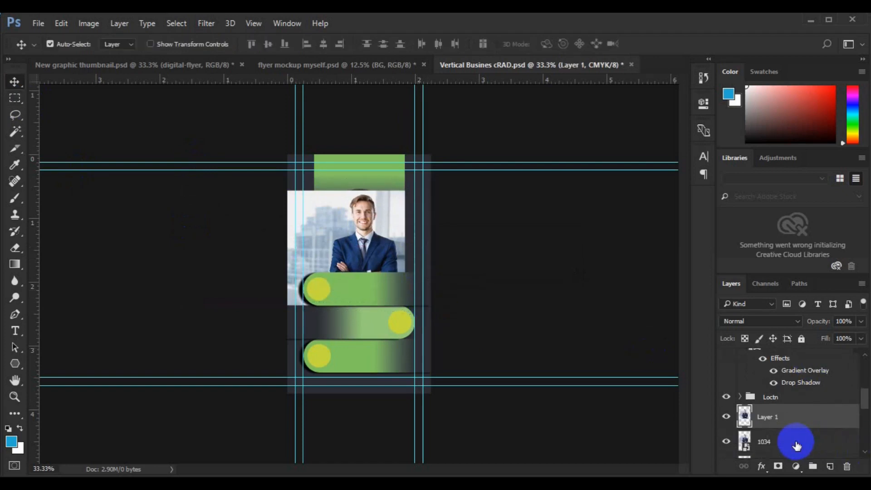
{"action": "left_click", "coordinate": [797, 446]}
{"action": "key", "text": "Delete"}
Clip the copied portrait into the circle shape below and reposition it inside.
{"action": "left_click", "coordinate": [775, 417]}
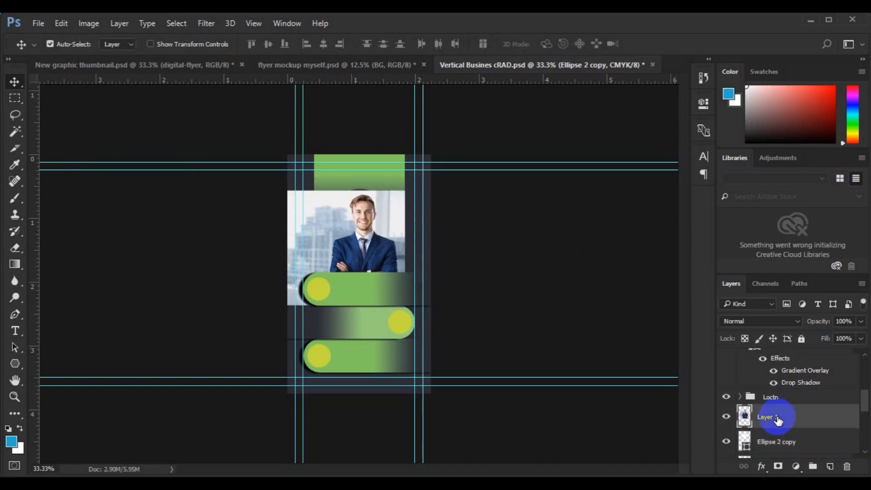
{"action": "right_click", "coordinate": [777, 420]}
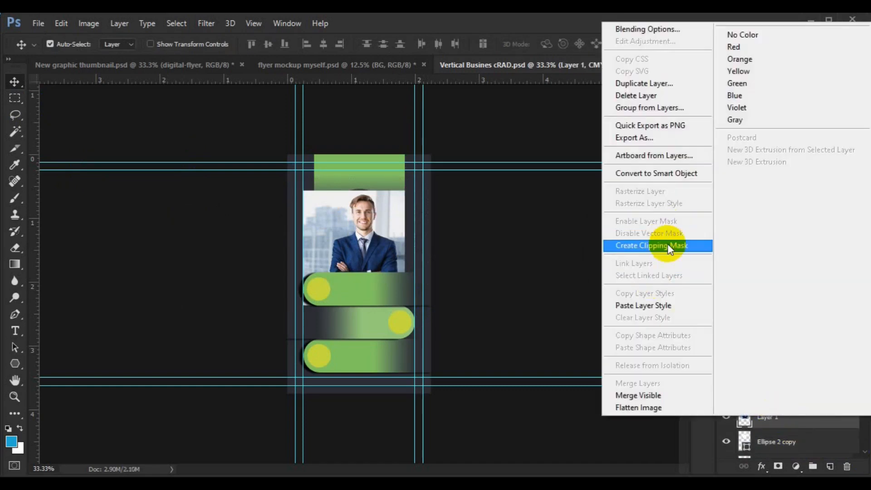
{"action": "left_click", "coordinate": [665, 245]}
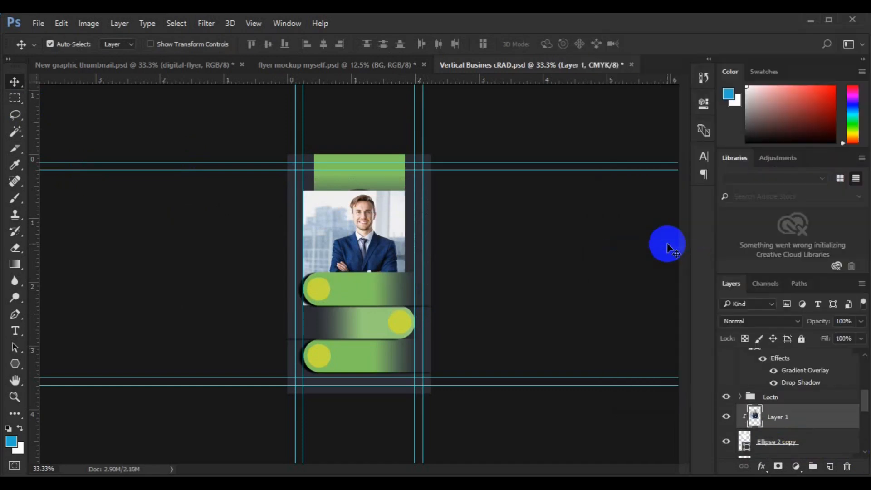
{"action": "left_click_drag", "start_coordinate": [363, 230], "coordinate": [361, 229]}
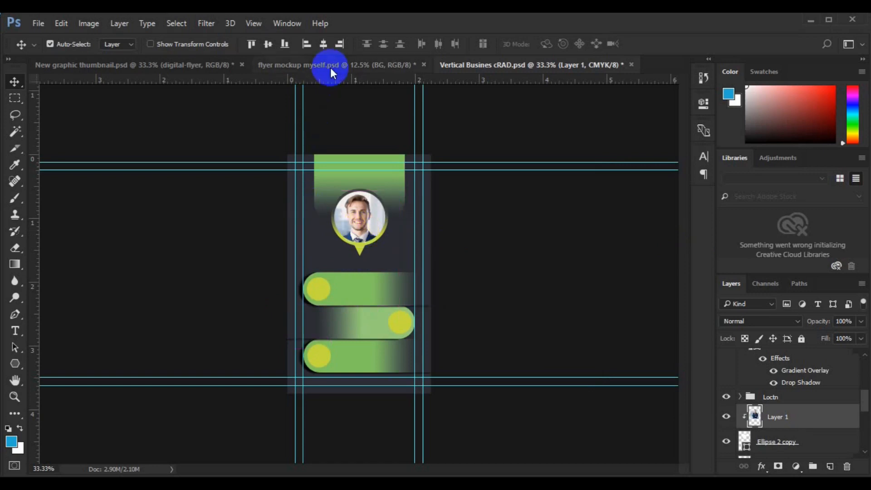
Try centring the portrait on the card, undo it, and nudge it slightly right.
{"action": "key", "text": "ctrl+a"}
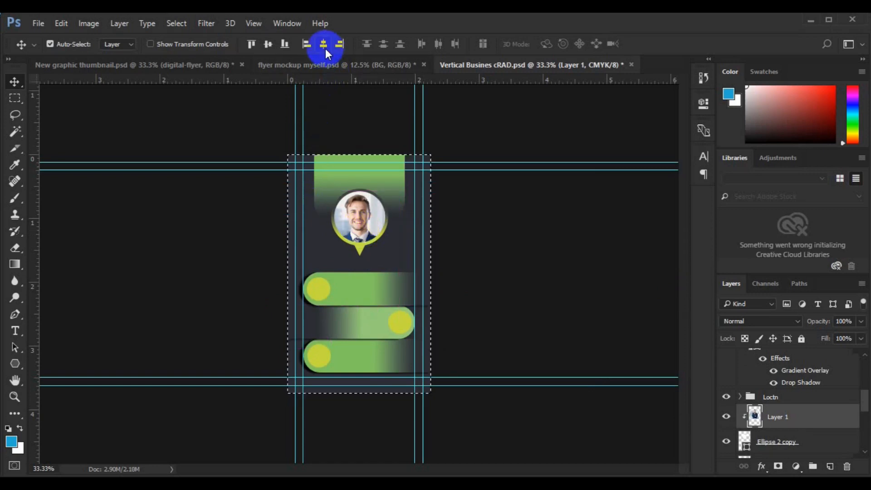
{"action": "left_click", "coordinate": [325, 48]}
{"action": "key", "text": "ctrl+z"}
{"action": "key", "text": "ctrl+d"}
{"action": "key", "text": "Right"}
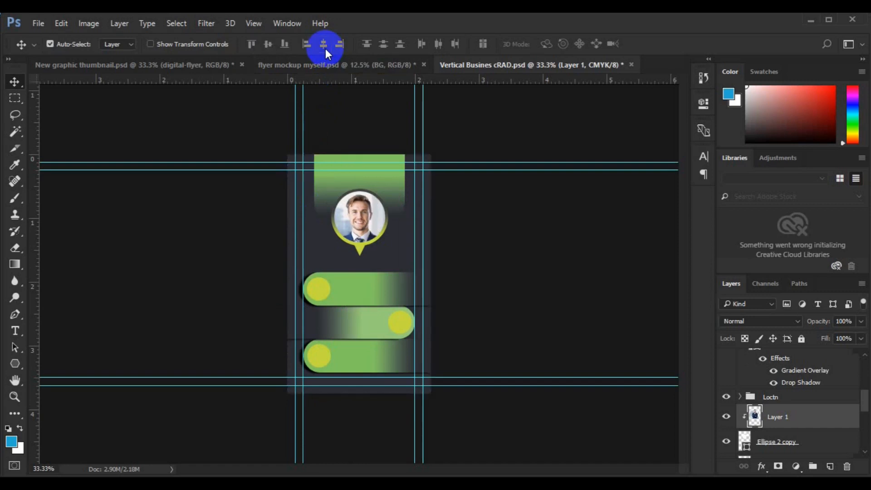
Adjust the portrait with Free Transform and commit the change.
{"action": "key", "text": "ctrl+t"}
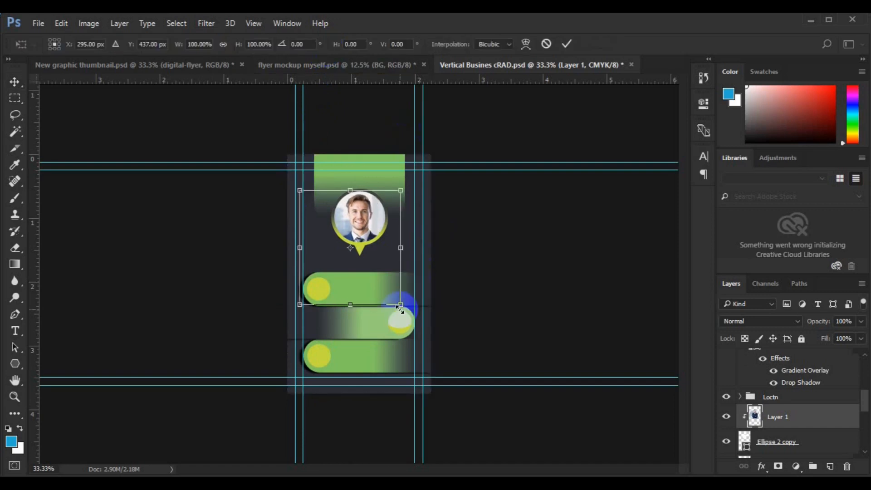
{"action": "key", "text": "alt+space"}
{"action": "key", "text": "Escape"}
{"action": "key", "text": "Return"}
{"action": "left_click", "coordinate": [429, 230]}
Add a new empty Layer 2 above the card background layer.
{"action": "left_click", "coordinate": [830, 466]}
{"action": "left_click", "coordinate": [13, 332]}
{"action": "left_click", "coordinate": [326, 267]}
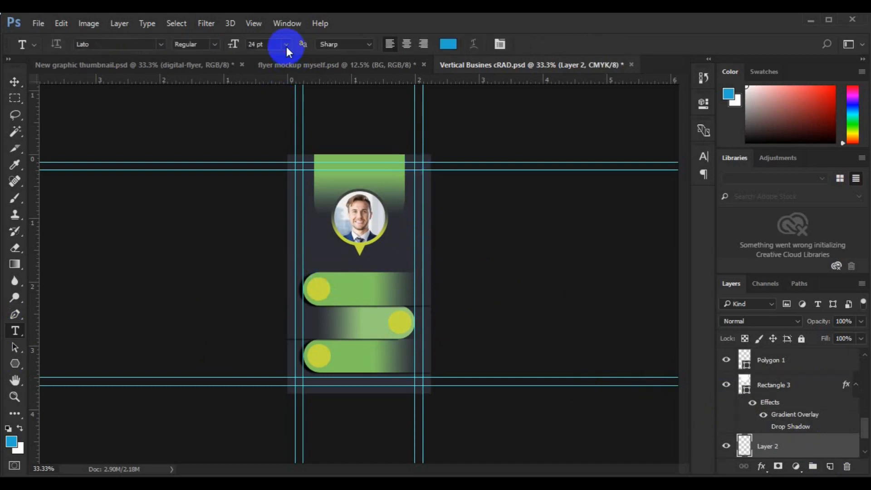
Set the type options to Lato Bold, 12 pt, pure white.
{"action": "left_click", "coordinate": [287, 45]}
{"action": "left_click", "coordinate": [270, 155]}
{"action": "left_click", "coordinate": [214, 46]}
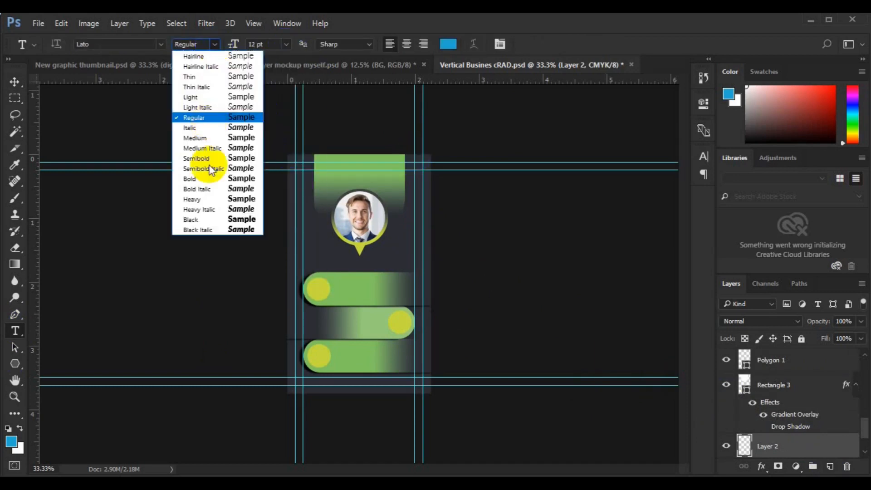
{"action": "left_click", "coordinate": [209, 178]}
{"action": "left_click", "coordinate": [449, 44]}
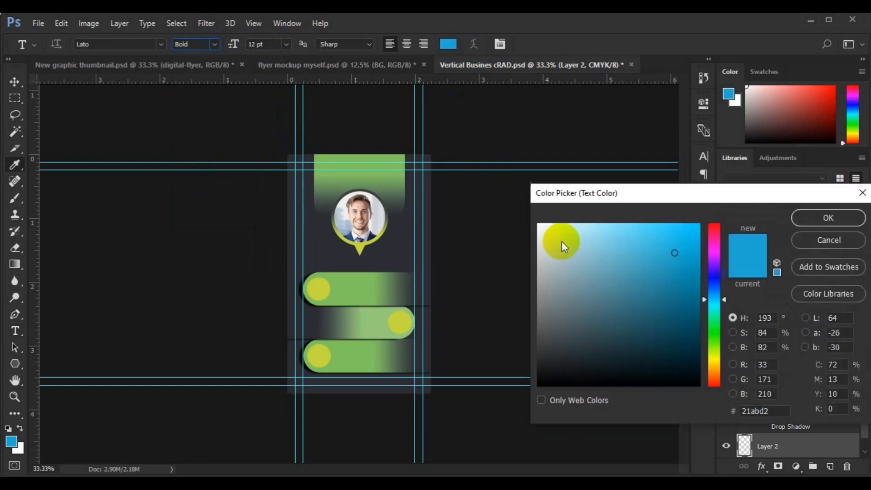
{"action": "left_click_drag", "start_coordinate": [563, 245], "coordinate": [535, 223]}
{"action": "left_click", "coordinate": [828, 218]}
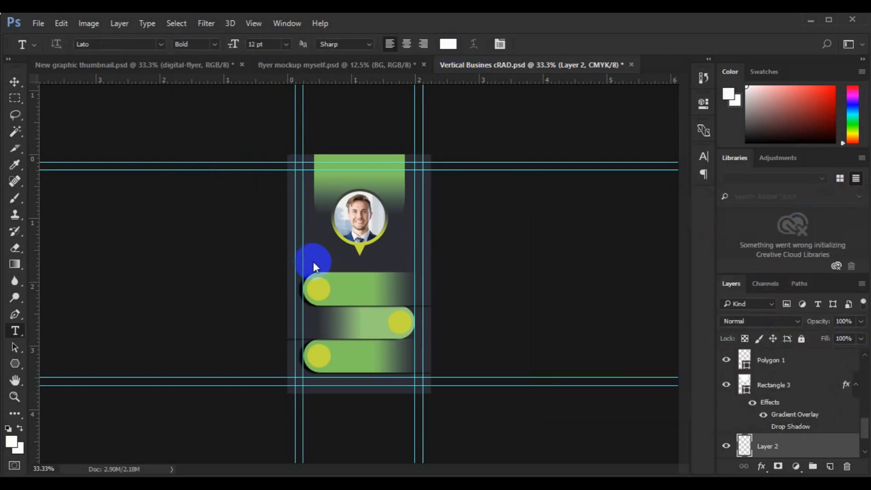
Paste the person's full name below the photo pin and make the surname Lato Light.
{"action": "left_click", "coordinate": [313, 259]}
{"action": "double_click", "coordinate": [409, 262]}
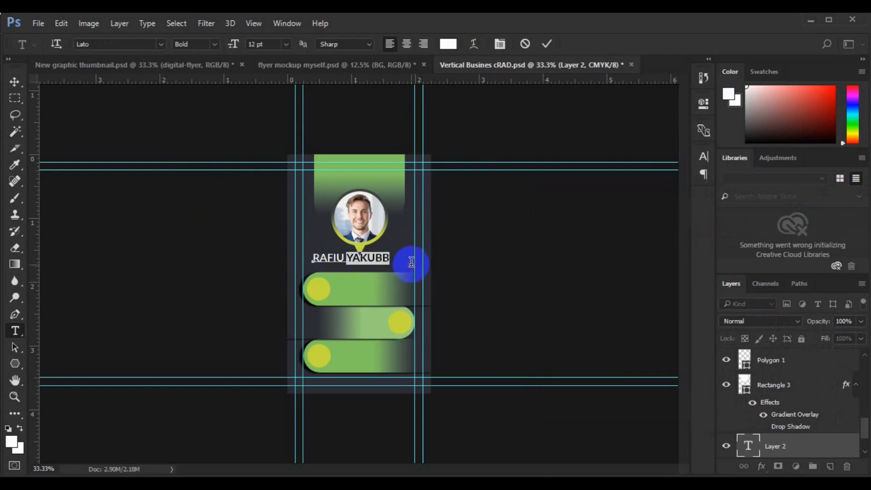
{"action": "left_click", "coordinate": [215, 44]}
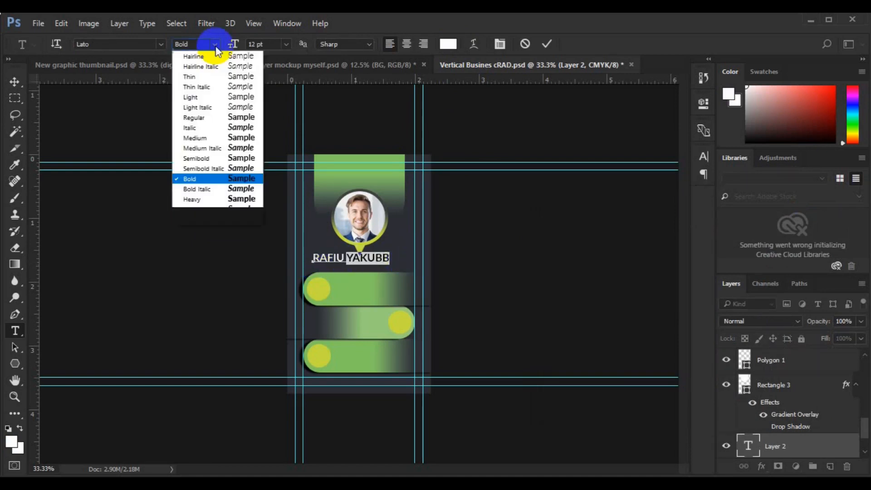
{"action": "left_click", "coordinate": [213, 91]}
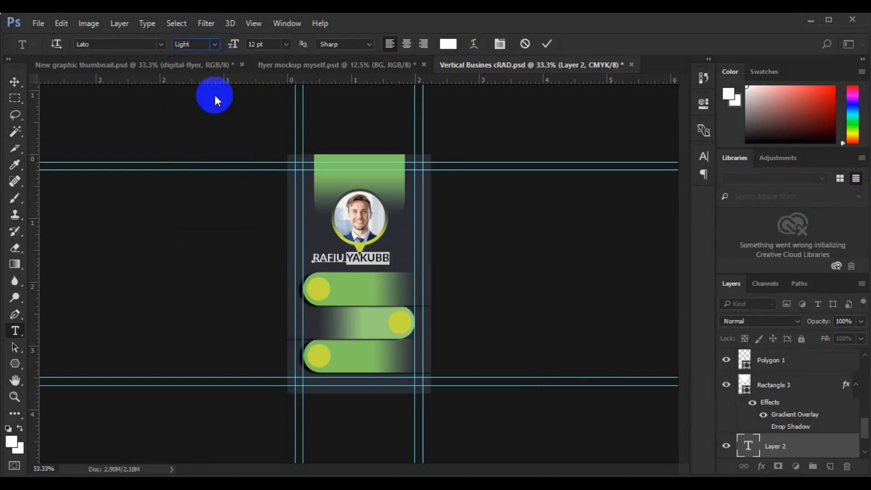
{"action": "left_click", "coordinate": [384, 257]}
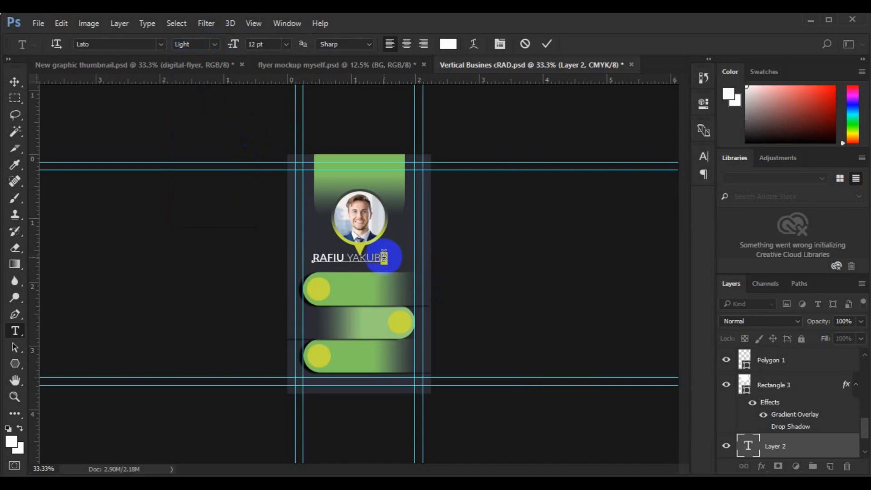
{"action": "left_click", "coordinate": [14, 89]}
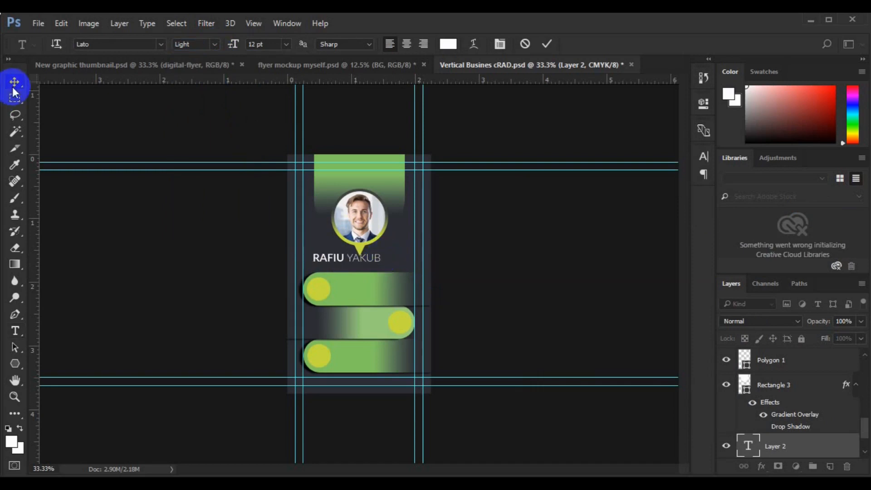
{"action": "key", "text": "ctrl+0"}
{"action": "key", "text": "ctrl+a"}
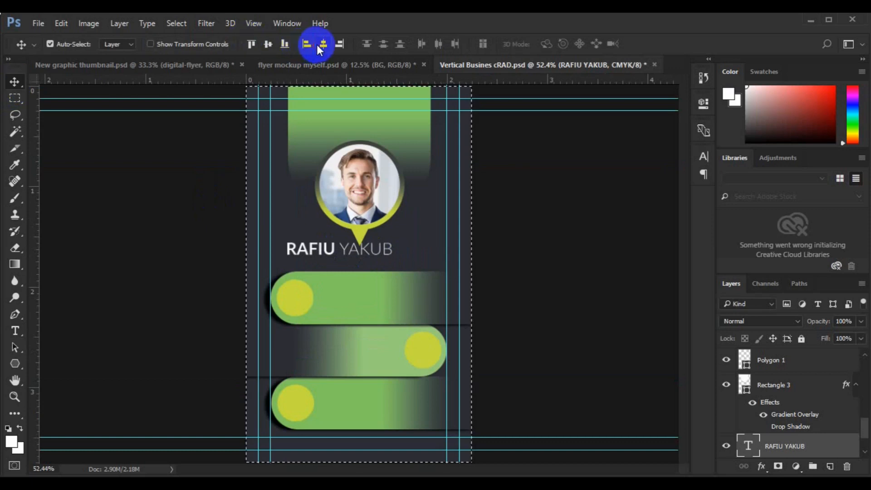
Centre the name horizontally on the card and nudge it slightly down.
{"action": "left_click", "coordinate": [322, 45]}
{"action": "key", "text": "ctrl+d"}
{"action": "key", "text": "Down"}
{"action": "key", "text": "Down"}
{"action": "key", "text": "Down"}
{"action": "key", "text": "Down"}
{"action": "key", "text": "Down"}
{"action": "key", "text": "Down"}
{"action": "key", "text": "Down"}
{"action": "key", "text": "Down"}
{"action": "key", "text": "Down"}
{"action": "key", "text": "Down"}
{"action": "key", "text": "Down"}
{"action": "key", "text": "Down"}
{"action": "key", "text": "Down"}
{"action": "key", "text": "Down"}
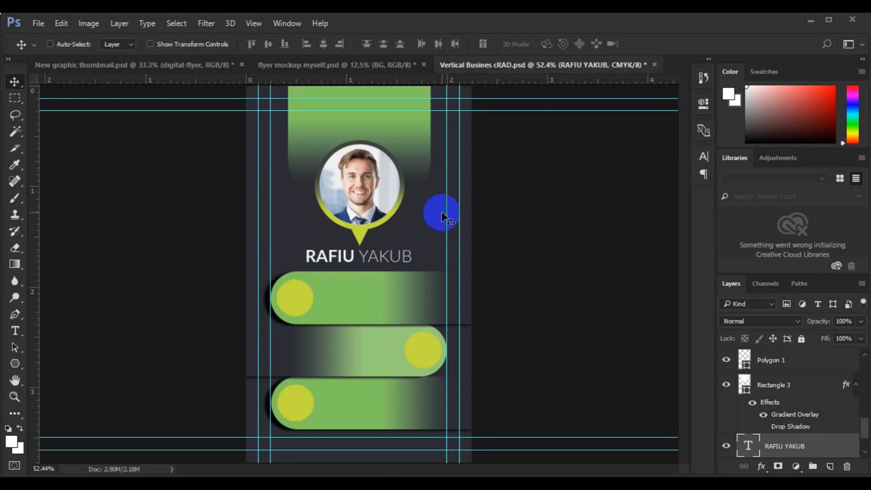
{"action": "key", "text": "ctrl+plus"}
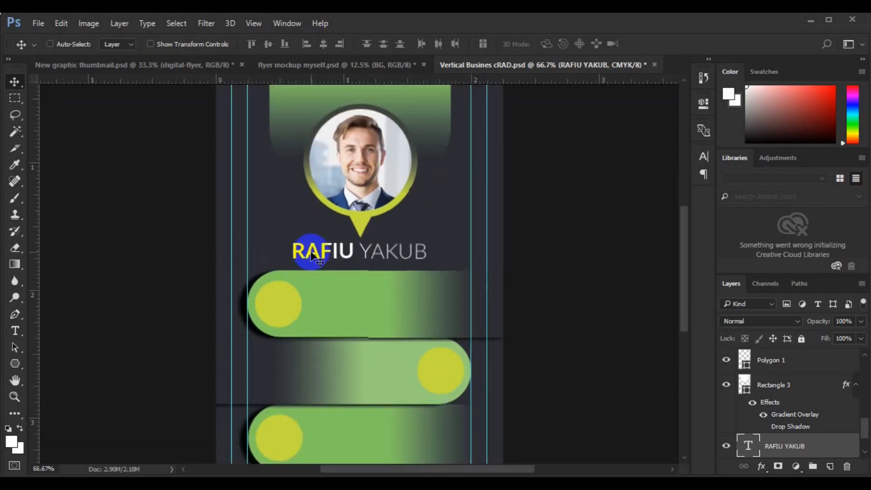
{"action": "key", "text": "ctrl"}
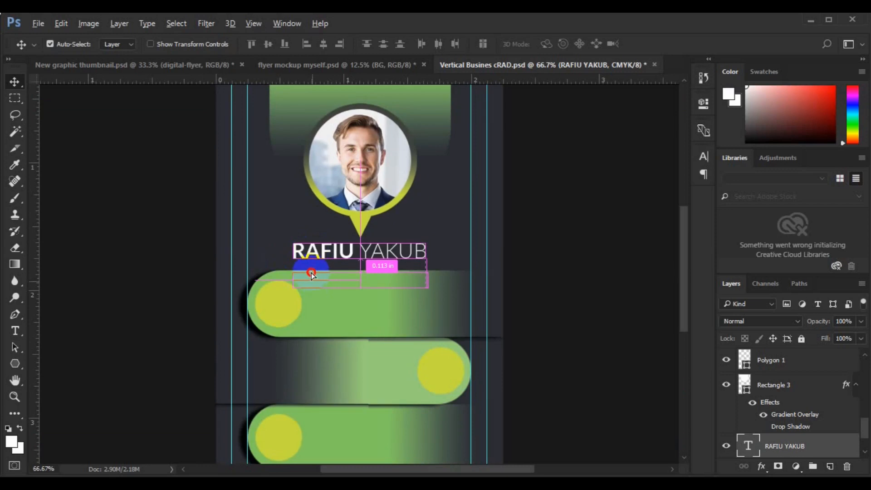
Attempt to drag a duplicate of the name below it, dismiss the errors, and undo.
{"action": "left_click_drag", "start_coordinate": [311, 271], "coordinate": [311, 264]}
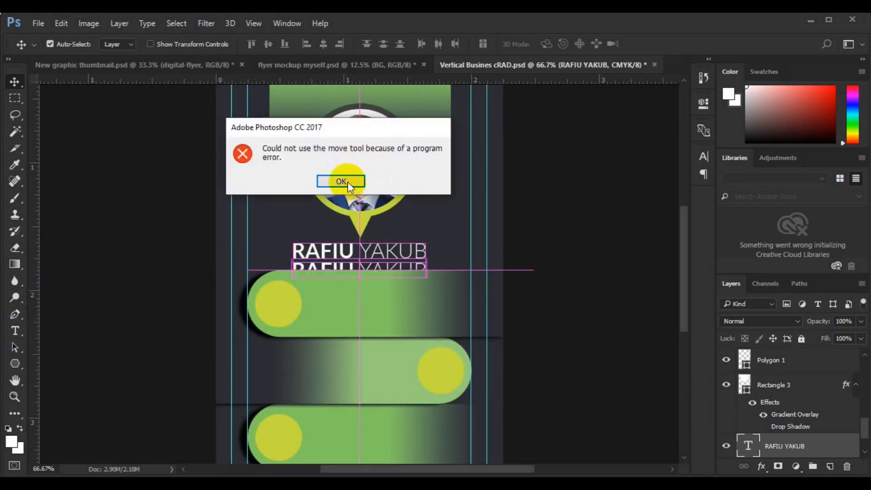
{"action": "left_click", "coordinate": [340, 180]}
{"action": "left_click", "coordinate": [864, 452]}
{"action": "mouse_move", "coordinate": [332, 252]}
{"action": "left_mouse_down"}
{"action": "mouse_move", "coordinate": [328, 279]}
{"action": "mouse_move", "coordinate": [322, 266]}
{"action": "left_mouse_up"}
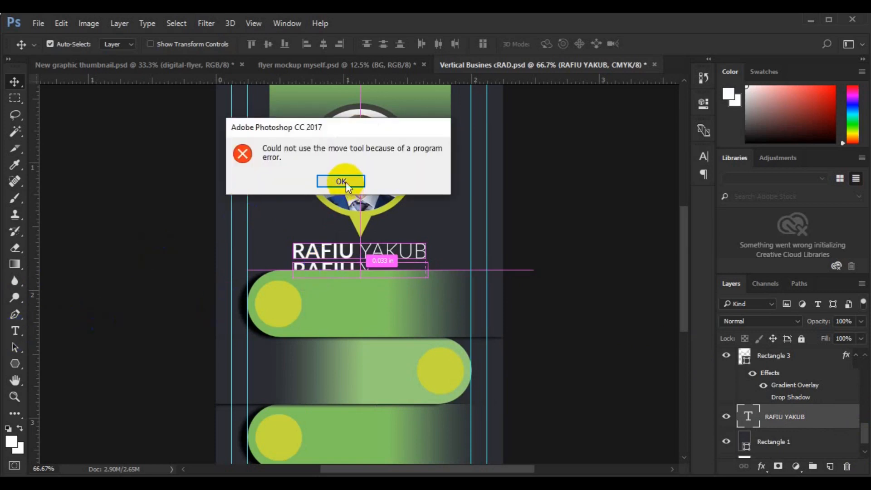
{"action": "left_click", "coordinate": [341, 181]}
{"action": "key", "text": "ctrl+z"}
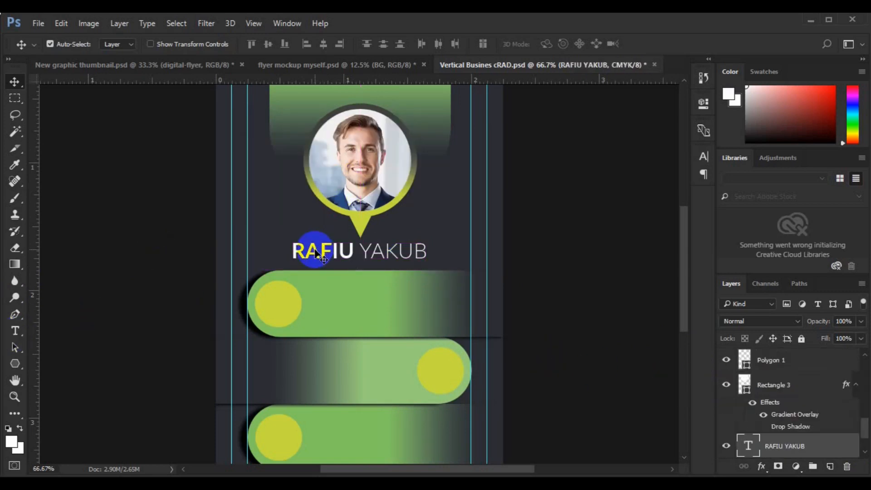
{"action": "left_click", "coordinate": [864, 451]}
Duplicate the name layer and move the copy down below the original.
{"action": "key", "text": "ctrl+j"}
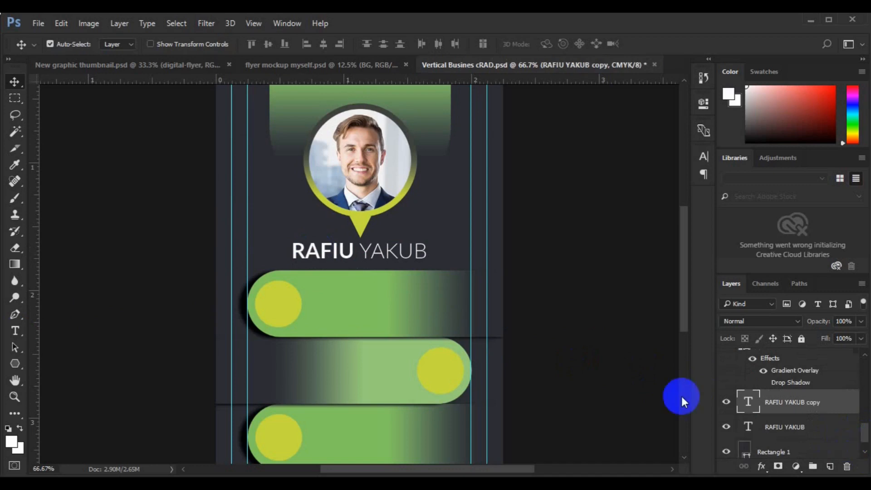
{"action": "key", "text": "ctrl+t"}
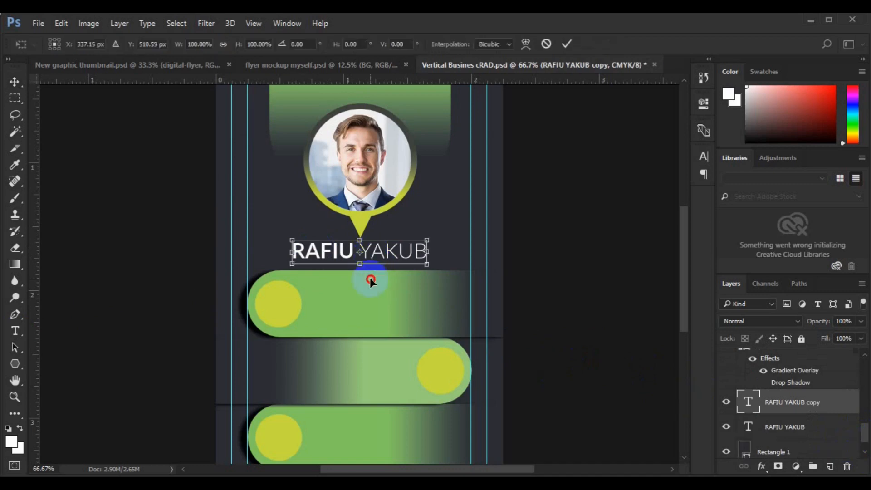
{"action": "left_click_drag", "start_coordinate": [370, 244], "coordinate": [371, 272]}
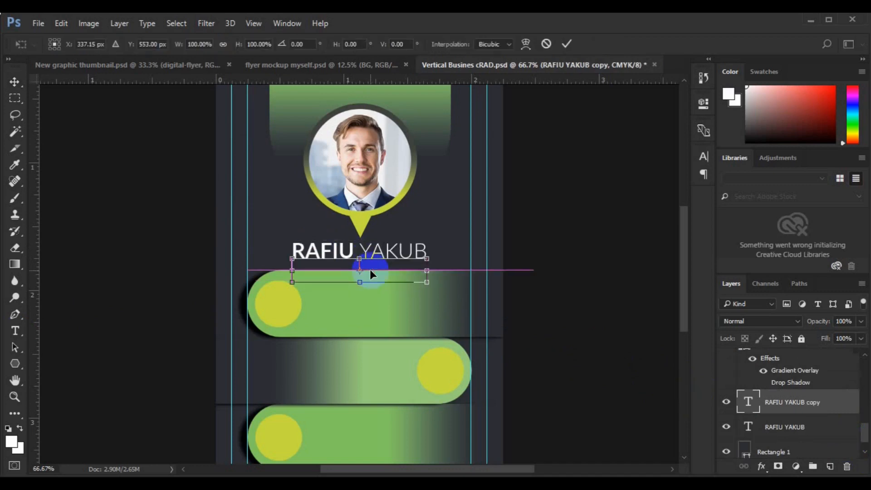
{"action": "key", "text": "Return"}
Change the lower copy to CREATIVE DIRECTOR at 6 pt.
{"action": "key", "text": "t"}
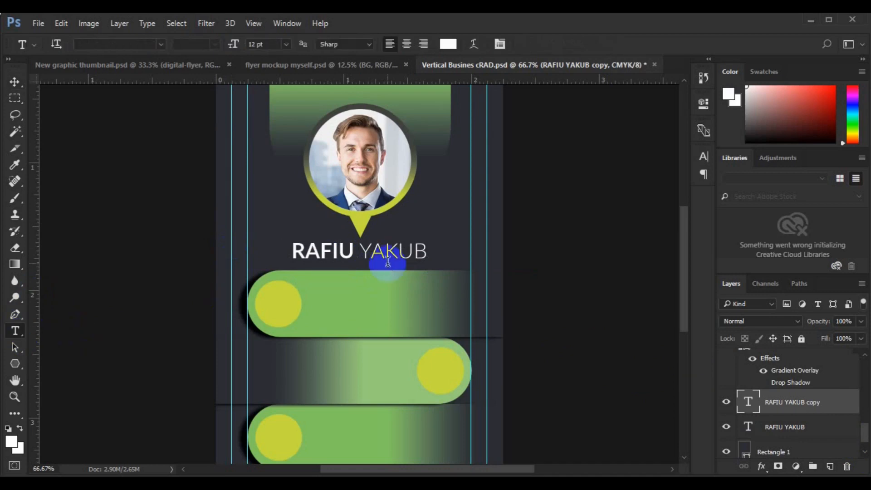
{"action": "left_click_drag", "start_coordinate": [359, 268], "coordinate": [482, 269]}
{"action": "key", "text": "Left"}
{"action": "key", "text": "Left"}
{"action": "key", "text": "Left"}
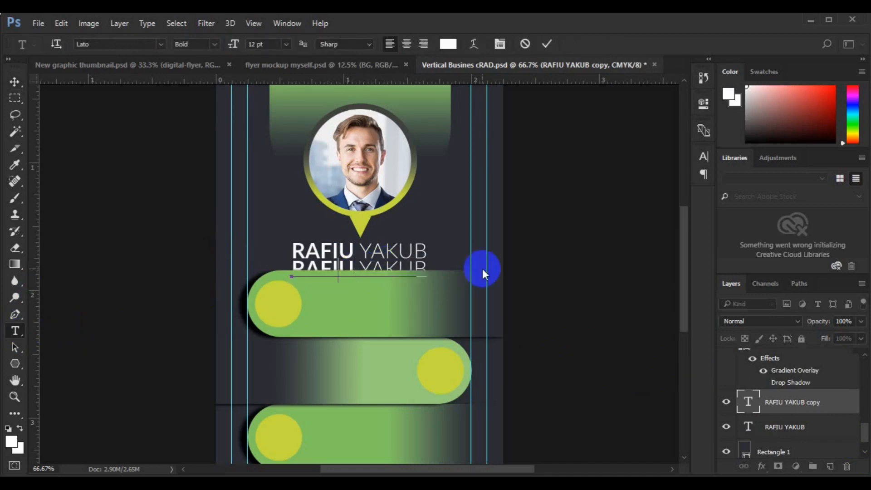
{"action": "key", "text": "ctrl+shift+Left"}
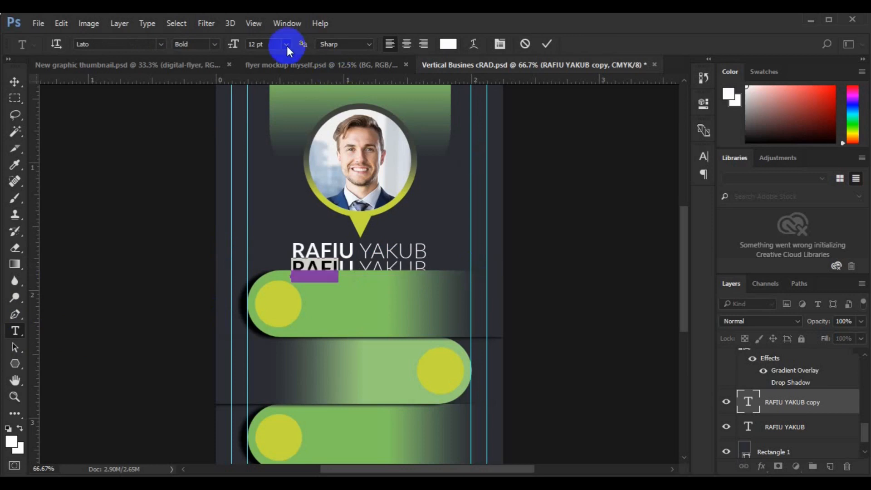
{"action": "left_click", "coordinate": [285, 44]}
{"action": "left_click", "coordinate": [279, 75]}
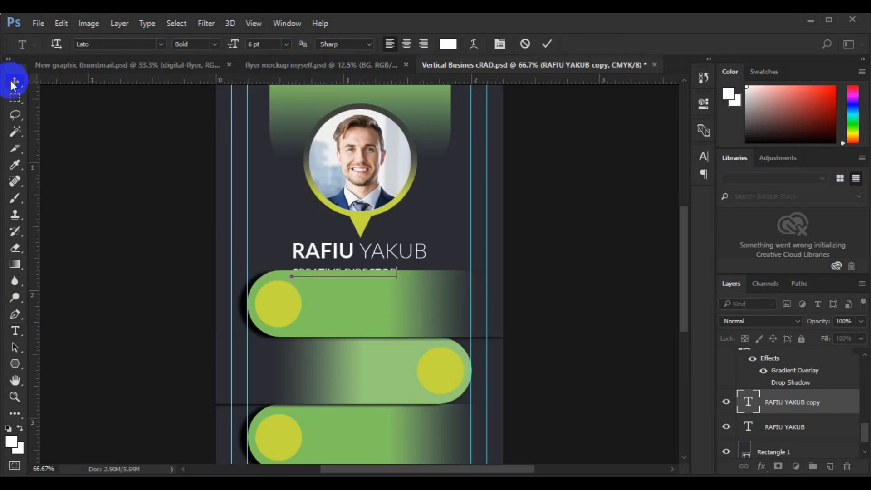
{"action": "left_click", "coordinate": [13, 80]}
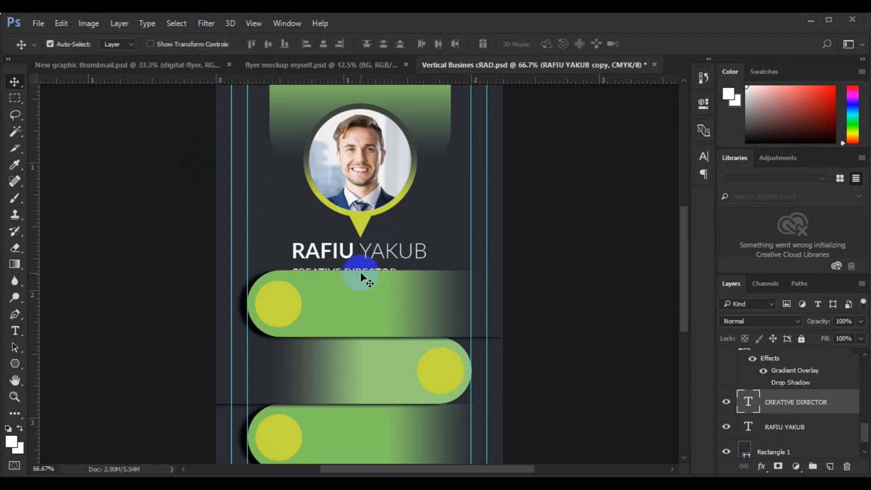
Centre CREATIVE DIRECTOR horizontally on the card and nudge it up slightly.
{"action": "key", "text": "ctrl+a"}
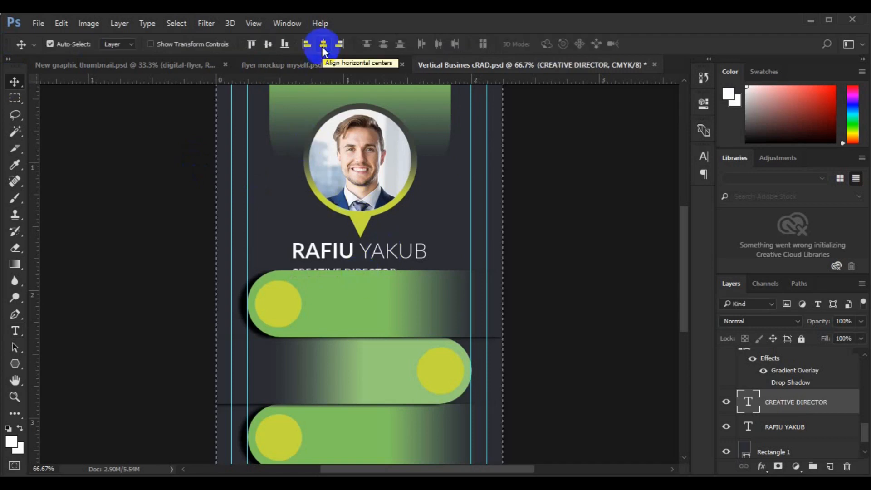
{"action": "left_click", "coordinate": [322, 44]}
{"action": "key", "text": "ctrl+d"}
{"action": "key", "text": "Up"}
{"action": "key", "text": "Up"}
{"action": "key", "text": "Up"}
{"action": "key", "text": "Up"}
{"action": "key", "text": "Up"}
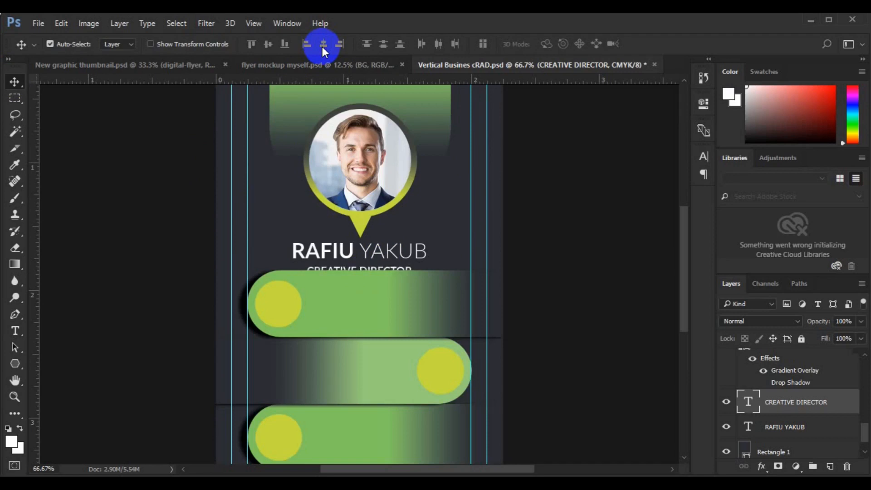
{"action": "key", "text": "Up"}
{"action": "key", "text": "Up"}
{"action": "key", "text": "Up"}
{"action": "key", "text": "Up"}
{"action": "key", "text": "Up"}
Select the Tel, Web and Loctn groups and nudge the three green bars down.
{"action": "left_click_drag", "start_coordinate": [865, 426], "coordinate": [865, 375]}
{"action": "left_click", "coordinate": [751, 383]}
{"action": "left_click", "coordinate": [740, 381]}
{"action": "scroll", "coordinate": [739, 368], "scroll_direction": "up", "scroll_amount": 3}
{"action": "left_click", "coordinate": [740, 356]}
{"action": "left_click", "coordinate": [767, 356]}
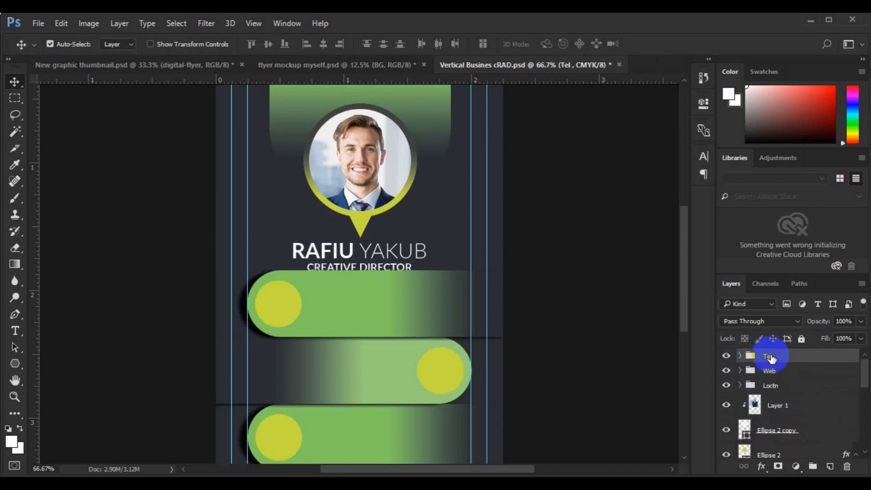
{"action": "left_click", "coordinate": [770, 390], "text": "shift"}
{"action": "key", "text": "Down"}
{"action": "key", "text": "Down"}
{"action": "key", "text": "Down"}
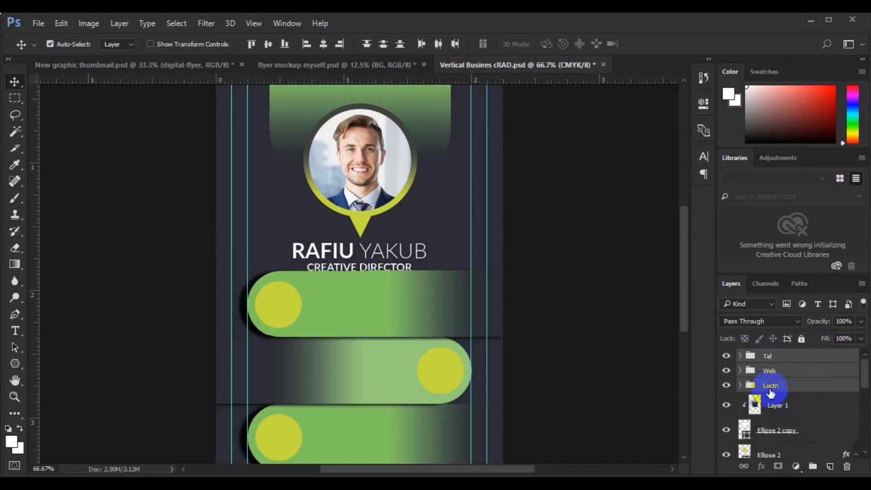
{"action": "key", "text": "Down"}
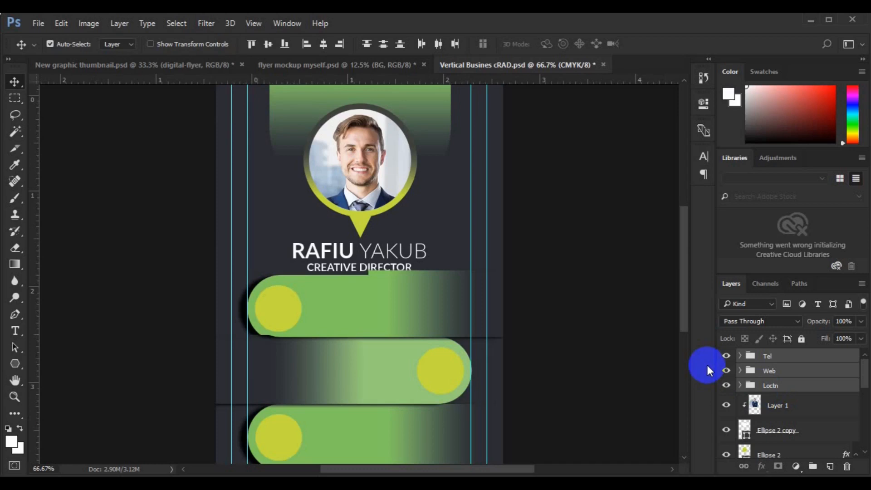
{"action": "key", "text": "ctrl+minus"}
{"action": "key", "text": "Down"}
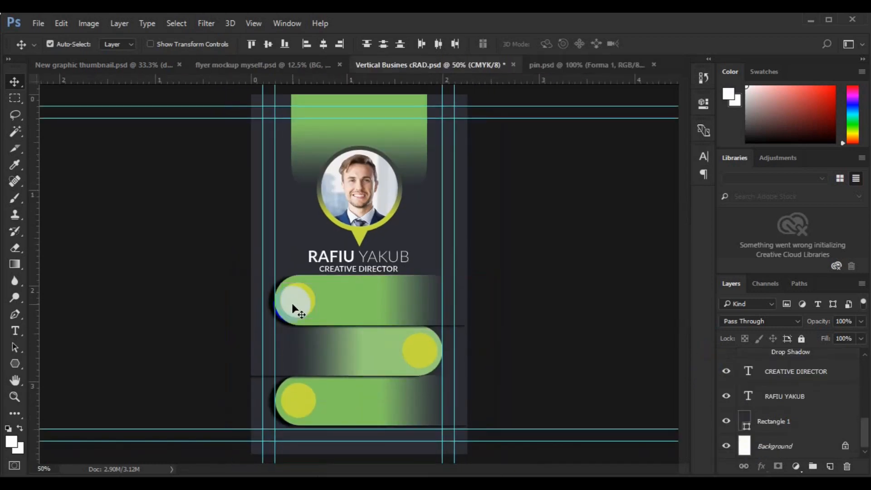
Drag the phone icon from pin.psd into the business card.
{"action": "left_click_drag", "start_coordinate": [857, 423], "coordinate": [857, 361]}
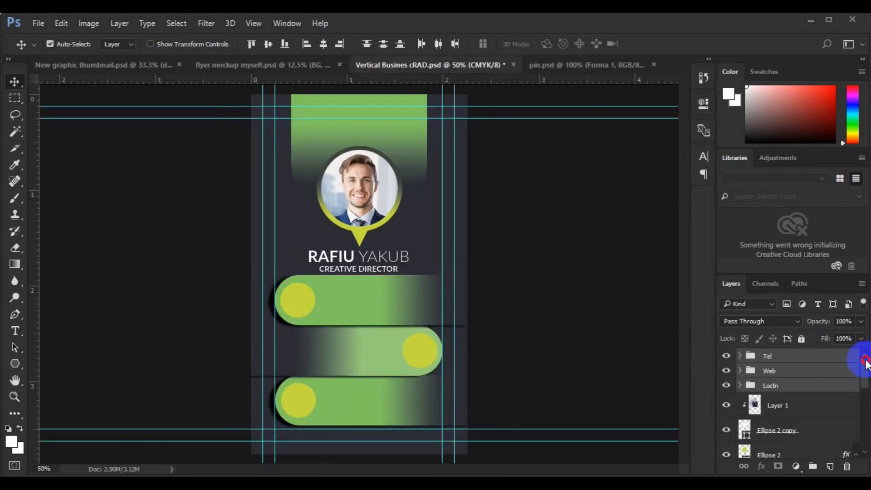
{"action": "left_click", "coordinate": [294, 302]}
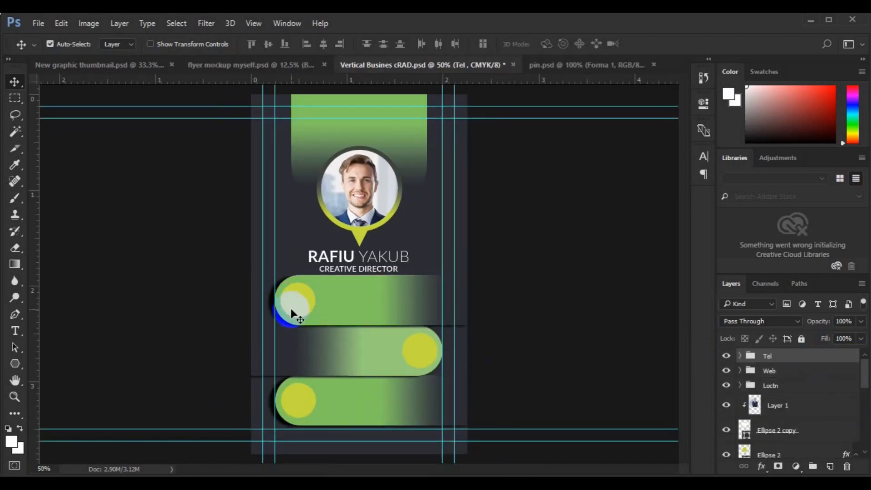
{"action": "left_click", "coordinate": [561, 68]}
{"action": "left_click", "coordinate": [357, 315]}
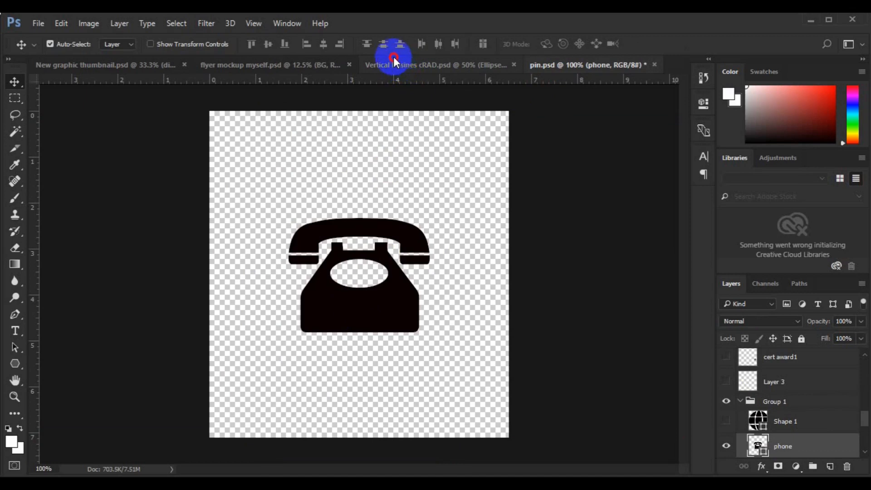
{"action": "left_click_drag", "start_coordinate": [388, 297], "coordinate": [409, 240]}
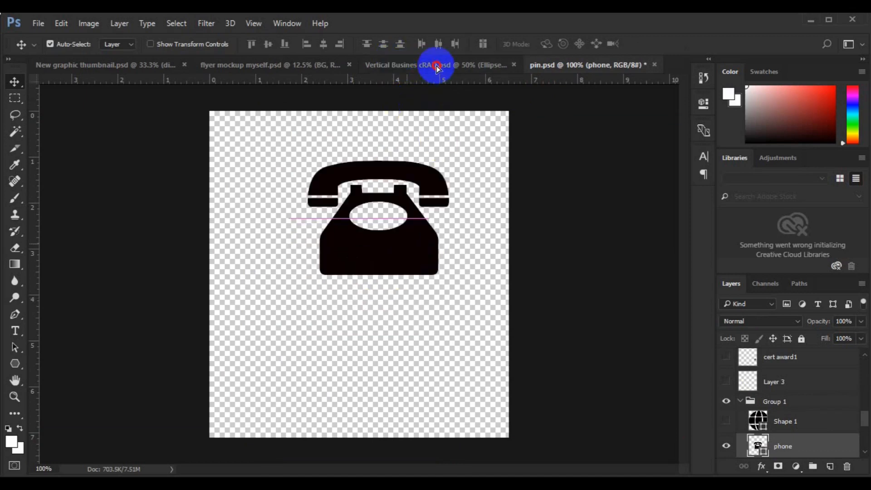
{"action": "left_click_drag", "start_coordinate": [436, 68], "coordinate": [311, 311]}
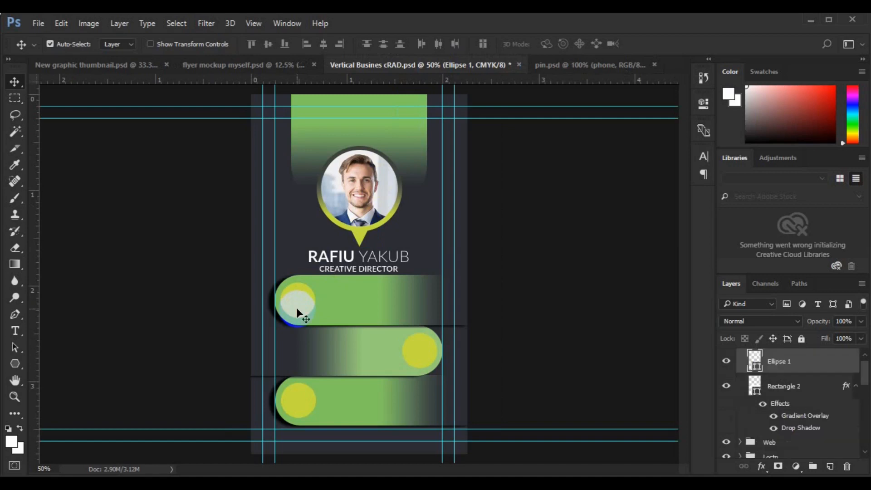
{"action": "left_click_drag", "start_coordinate": [296, 307], "coordinate": [308, 289]}
Shrink the phone icon to about a fifth and place it in the top yellow circle.
{"action": "key", "text": "ctrl+t"}
{"action": "key", "text": "Return"}
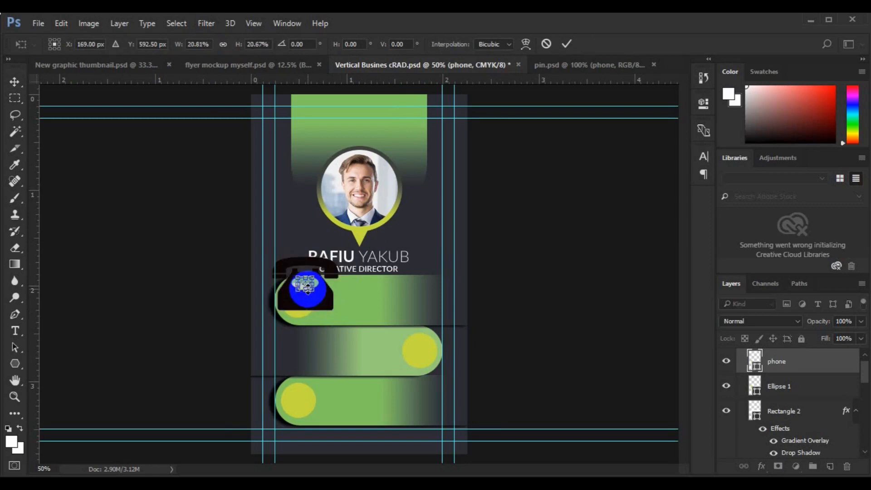
{"action": "key", "text": "Return"}
{"action": "key", "text": "ctrl+plus"}
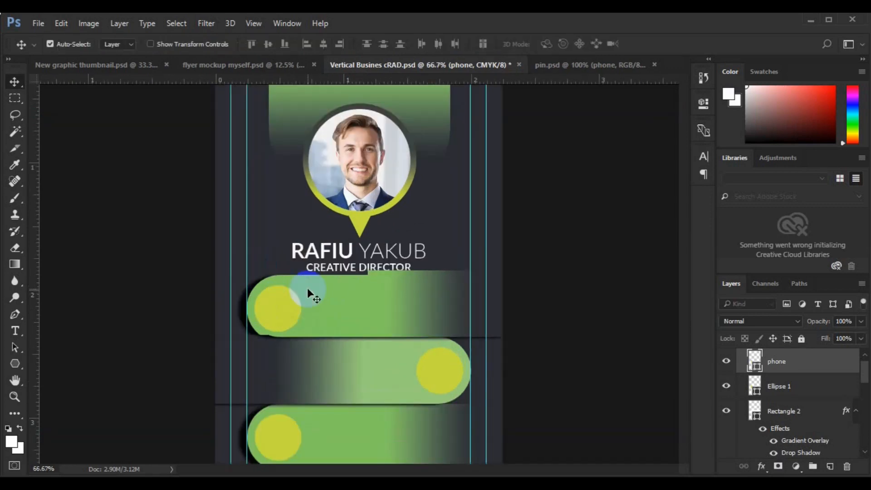
{"action": "left_click_drag", "start_coordinate": [289, 290], "coordinate": [279, 312]}
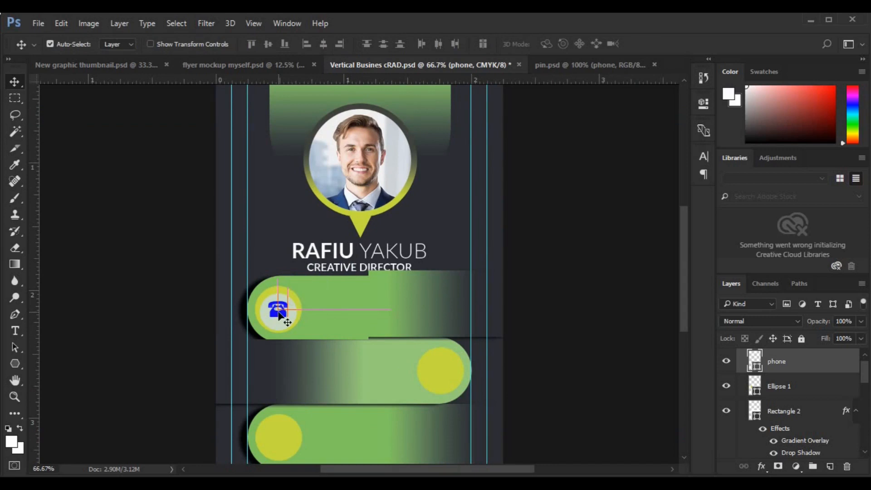
Centre the phone icon on its circle and group them together.
{"action": "left_click", "coordinate": [776, 387], "text": "ctrl"}
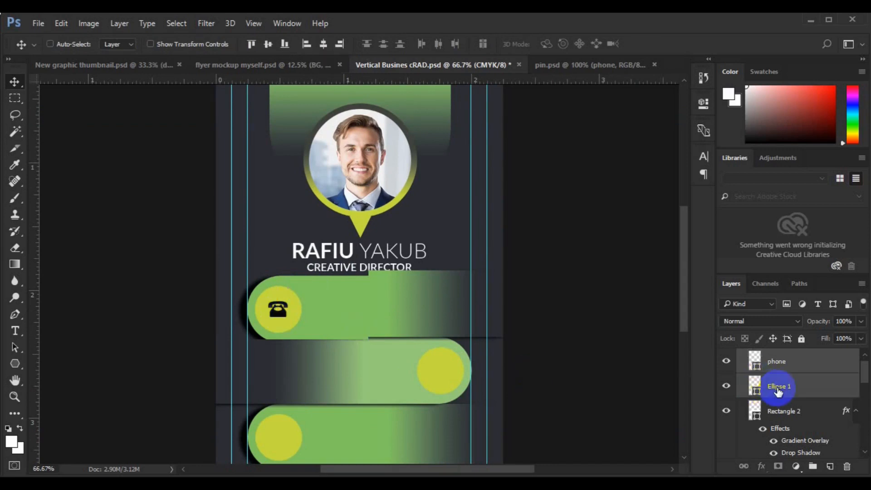
{"action": "left_click", "coordinate": [324, 46]}
{"action": "left_click", "coordinate": [265, 48]}
{"action": "key", "text": "ctrl+g"}
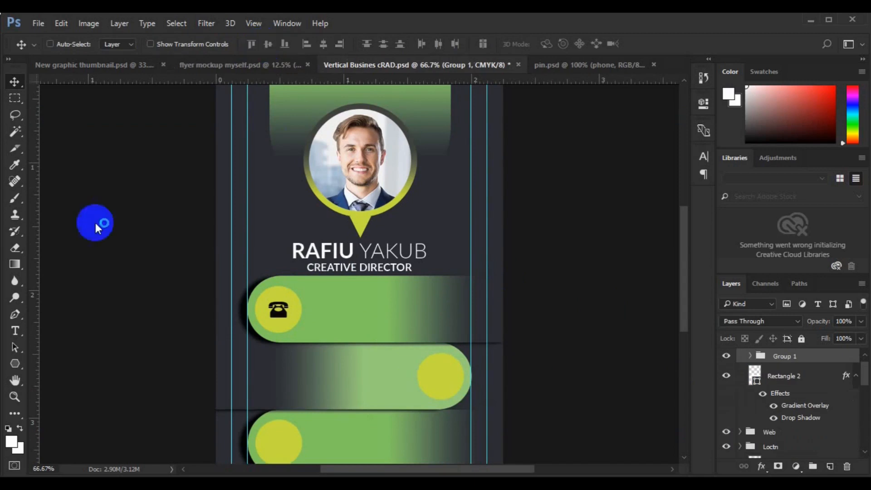
Paste two phone-number lines as text beside the phone icon.
{"action": "left_click", "coordinate": [15, 331]}
{"action": "left_click", "coordinate": [322, 306]}
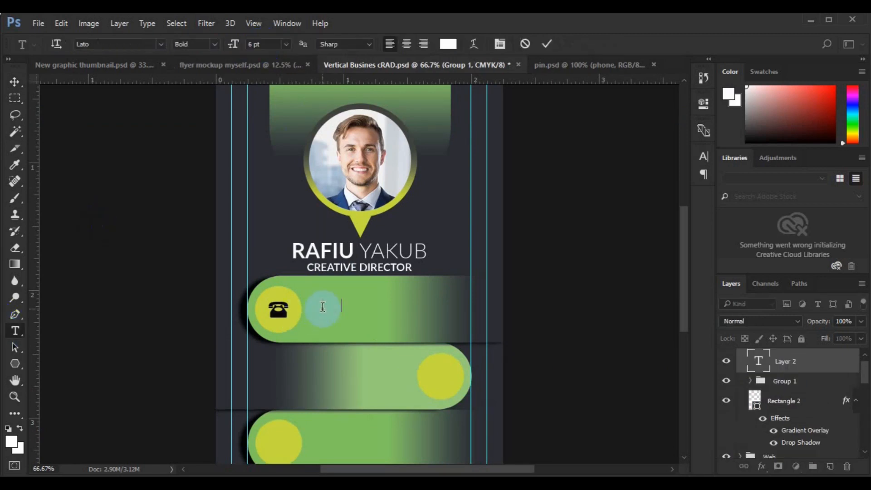
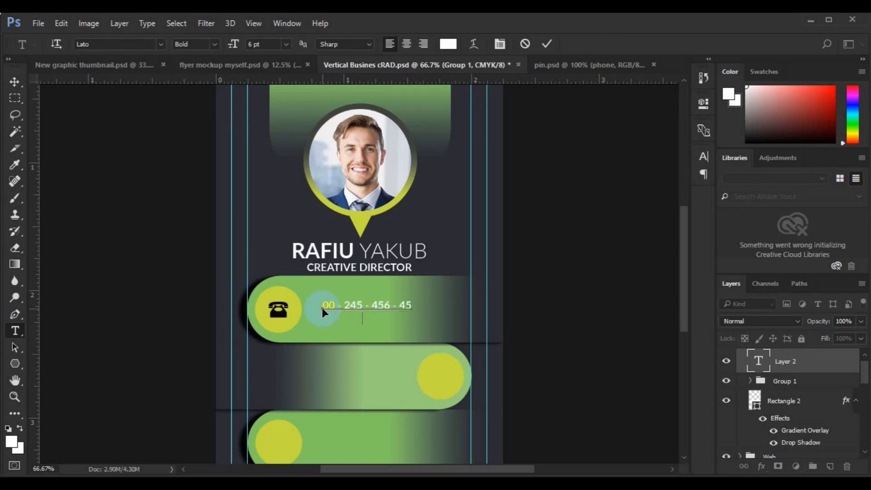
{"action": "key", "text": "ctrl+Return"}
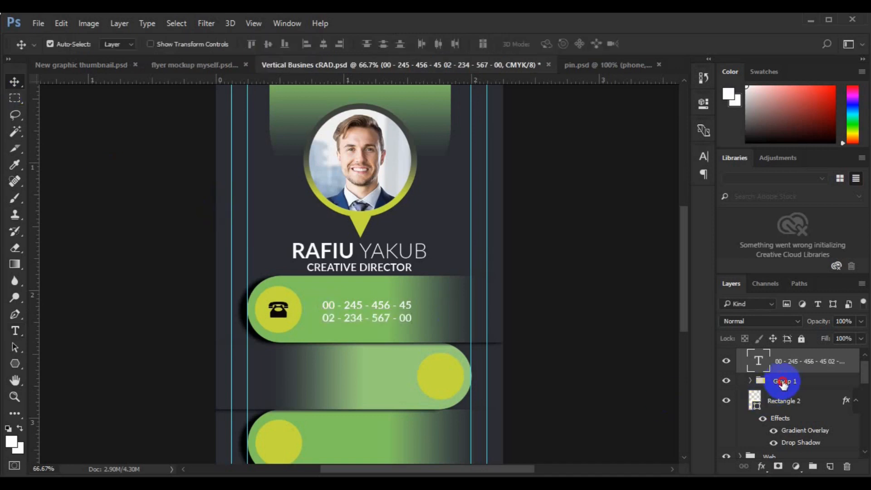
Try moving the phone text left, then undo the misplaced alignment.
{"action": "left_click", "coordinate": [783, 383], "text": "ctrl"}
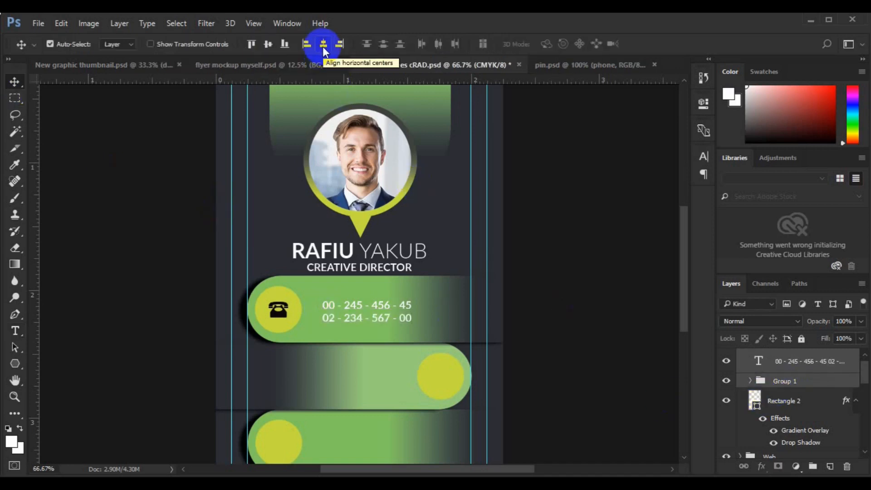
{"action": "left_click", "coordinate": [798, 360]}
{"action": "left_click", "coordinate": [353, 321]}
{"action": "left_click_drag", "start_coordinate": [354, 321], "coordinate": [343, 320]}
{"action": "key", "text": "ctrl+alt+z"}
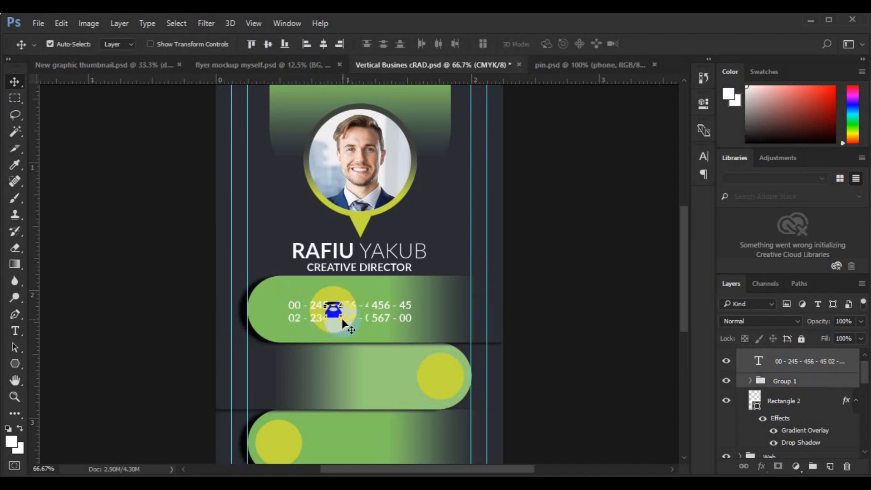
{"action": "key", "text": "ctrl+alt+z"}
Centre the phone numbers vertically and shift them left toward the icon.
{"action": "left_click", "coordinate": [268, 48]}
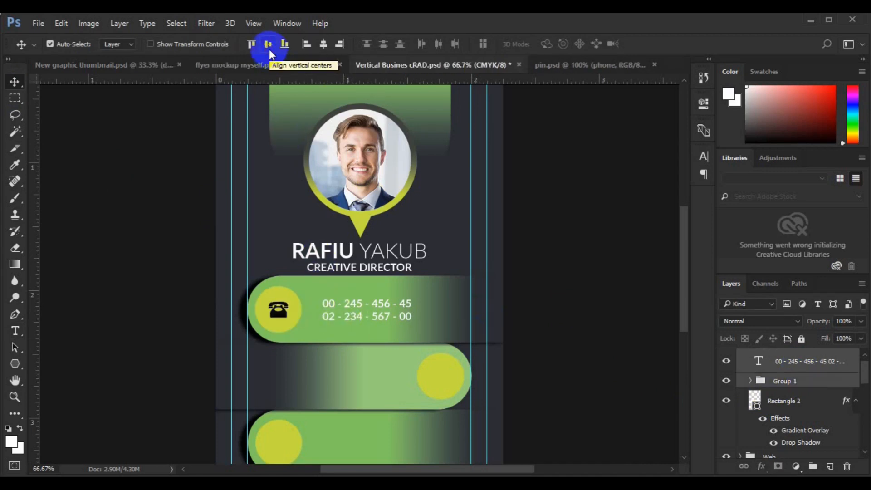
{"action": "left_click", "coordinate": [800, 362]}
{"action": "key", "text": "ctrl+t"}
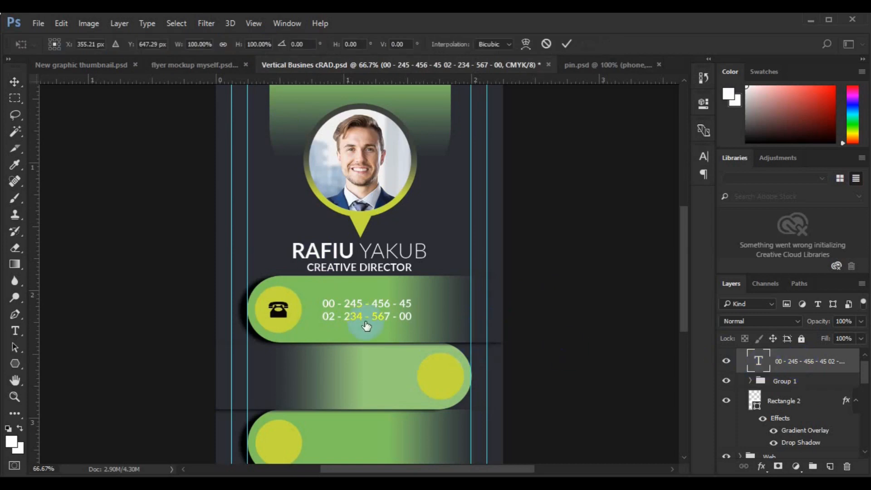
{"action": "mouse_move", "coordinate": [386, 309]}
{"action": "left_mouse_down"}
{"action": "mouse_move", "coordinate": [367, 320]}
{"action": "mouse_move", "coordinate": [379, 309]}
{"action": "left_mouse_up"}
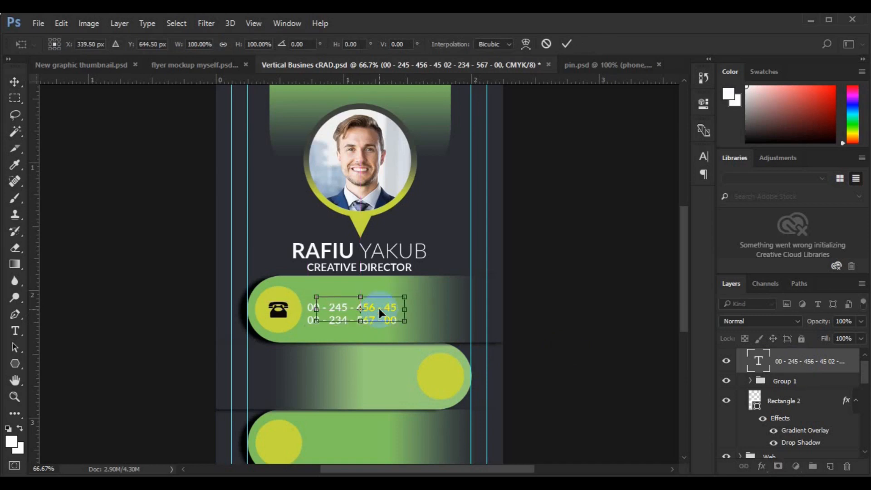
{"action": "key", "text": "Return"}
{"action": "left_click", "coordinate": [576, 385]}
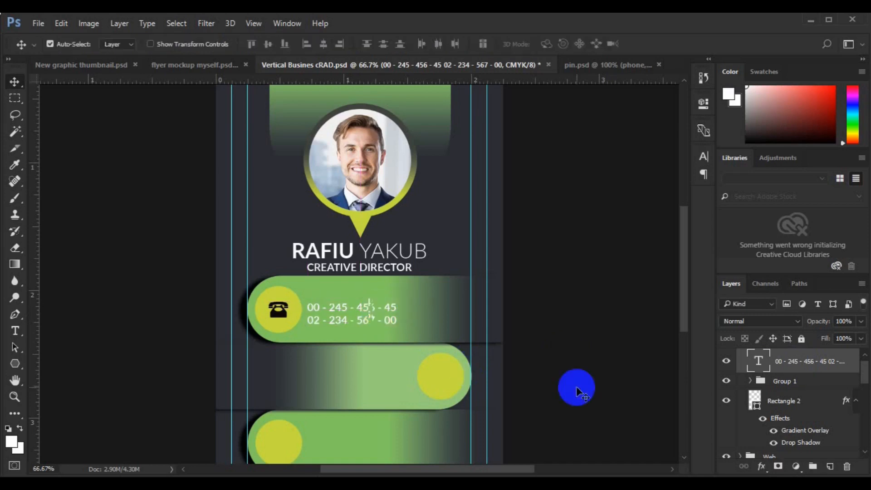
Align the phone text's vertical centre with Group 1.
{"action": "left_click", "coordinate": [790, 387]}
{"action": "left_click", "coordinate": [790, 387], "text": "ctrl"}
{"action": "left_click", "coordinate": [271, 46]}
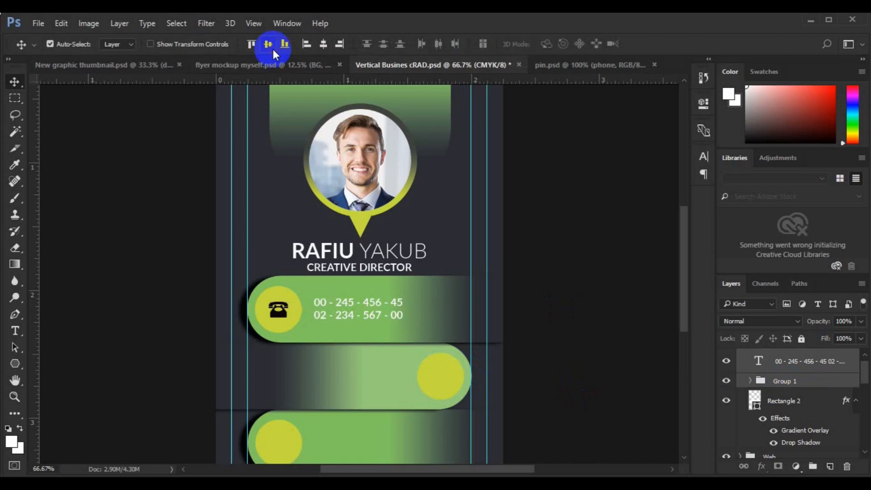
{"action": "left_click", "coordinate": [448, 374]}
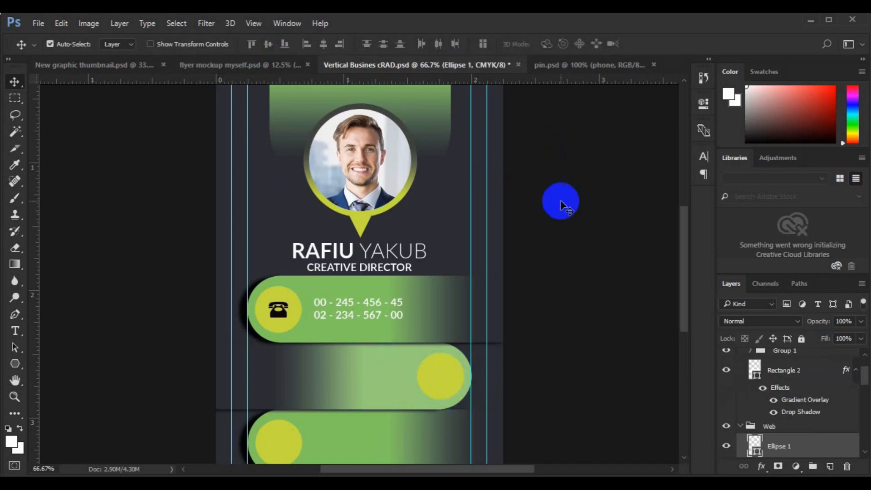
Bring the globe icon from pin.psd into the card and shrink it to fit the circle.
{"action": "key", "text": "ctrl+Tab"}
{"action": "left_click", "coordinate": [253, 303]}
{"action": "mouse_move", "coordinate": [253, 303]}
{"action": "left_mouse_down"}
{"action": "mouse_move", "coordinate": [409, 68]}
{"action": "mouse_move", "coordinate": [388, 64]}
{"action": "mouse_move", "coordinate": [407, 82]}
{"action": "mouse_move", "coordinate": [418, 60]}
{"action": "mouse_move", "coordinate": [387, 239]}
{"action": "mouse_move", "coordinate": [396, 257]}
{"action": "mouse_move", "coordinate": [443, 151]}
{"action": "mouse_move", "coordinate": [447, 64]}
{"action": "mouse_move", "coordinate": [444, 372]}
{"action": "left_mouse_up"}
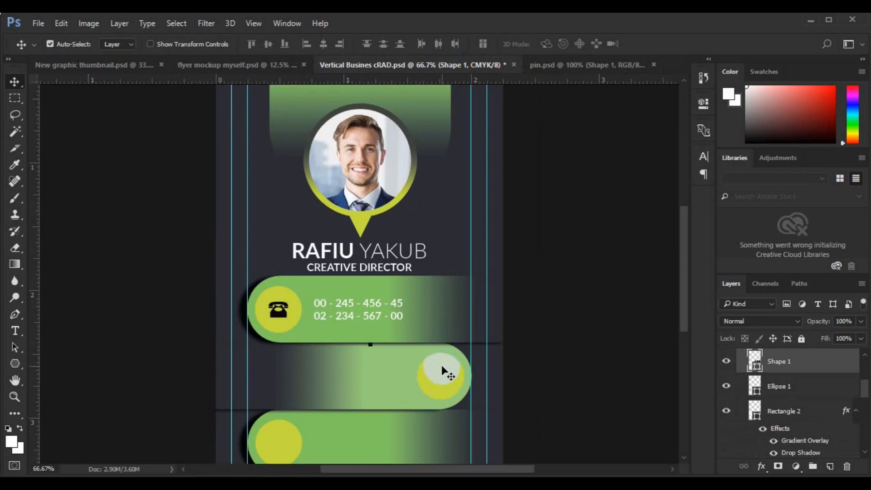
{"action": "key", "text": "ctrl+t"}
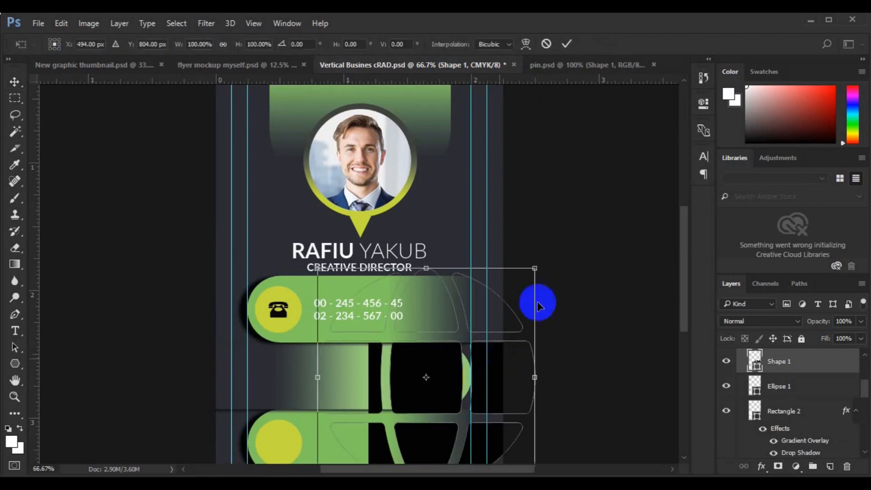
{"action": "left_click_drag", "start_coordinate": [445, 368], "coordinate": [461, 380]}
{"action": "key", "text": "Return"}
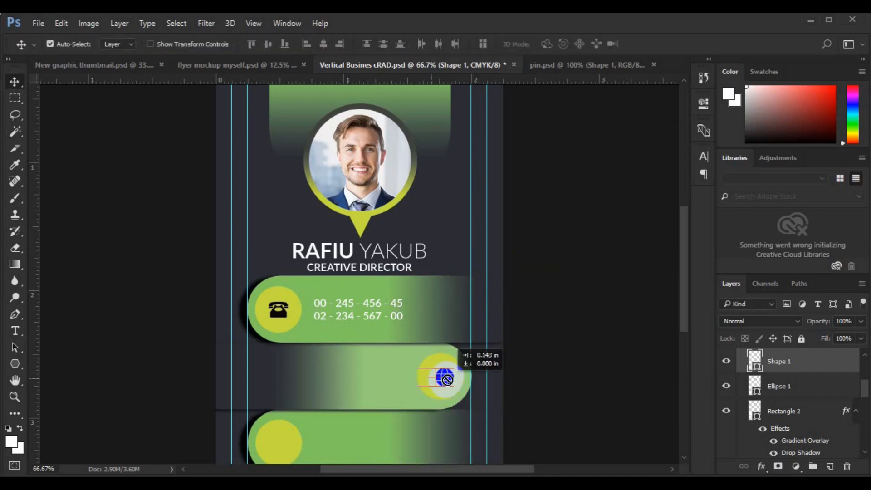
Centre the globe on the second bar's circle and group them.
{"action": "left_click", "coordinate": [780, 387], "text": "shift"}
{"action": "left_click", "coordinate": [323, 44]}
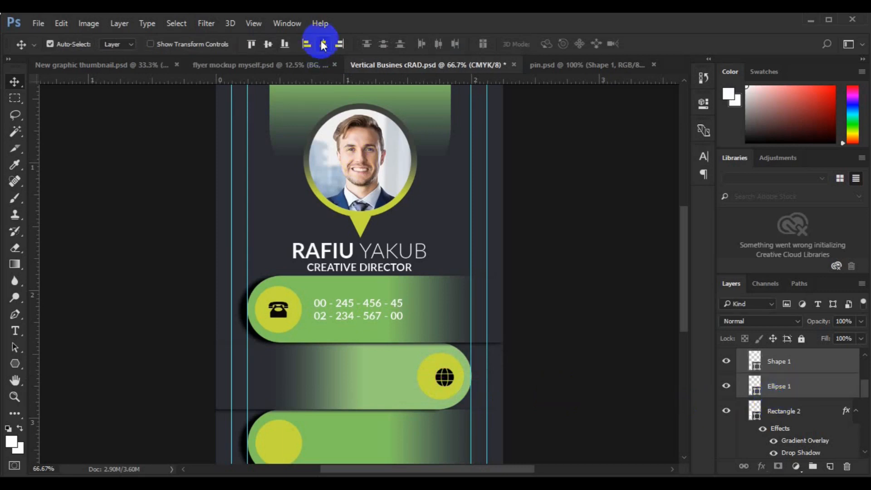
{"action": "left_click", "coordinate": [269, 44]}
{"action": "key", "text": "ctrl+g"}
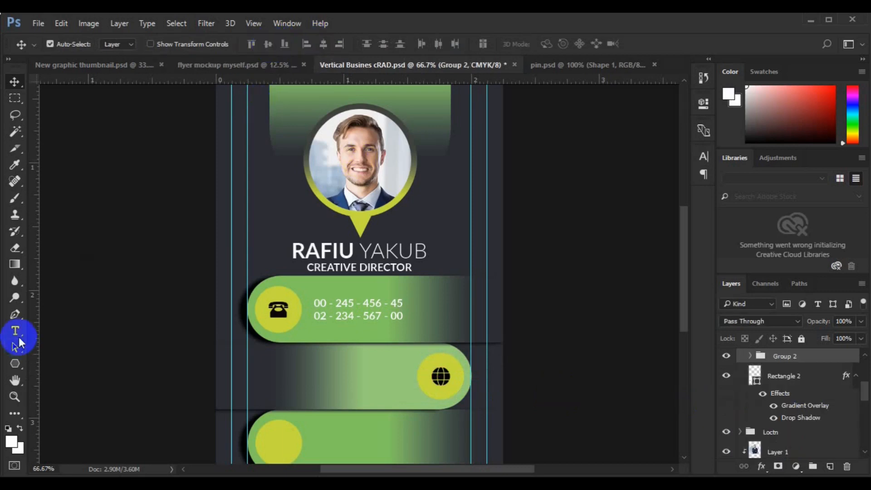
Paste the website and email lines beside the globe and centre them vertically with it.
{"action": "left_click", "coordinate": [16, 330]}
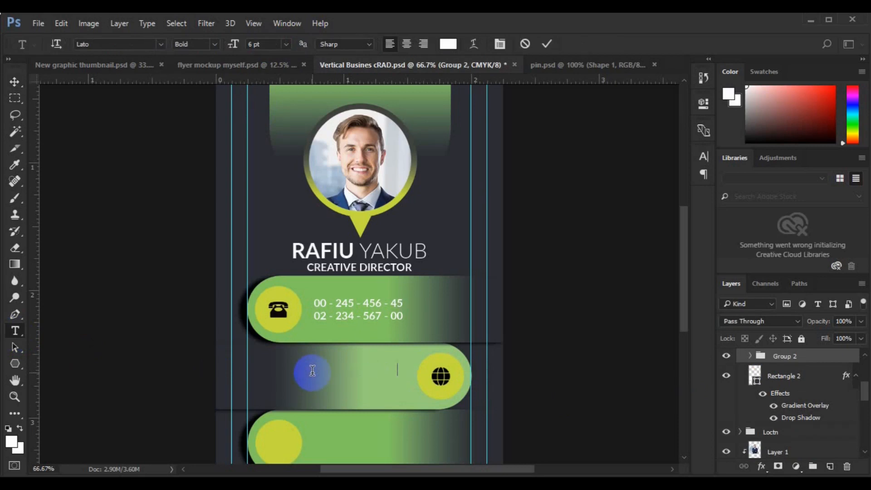
{"action": "key", "text": "ctrl+v"}
{"action": "left_click_drag", "start_coordinate": [365, 382], "coordinate": [340, 394]}
{"action": "left_click", "coordinate": [771, 383], "text": "shift"}
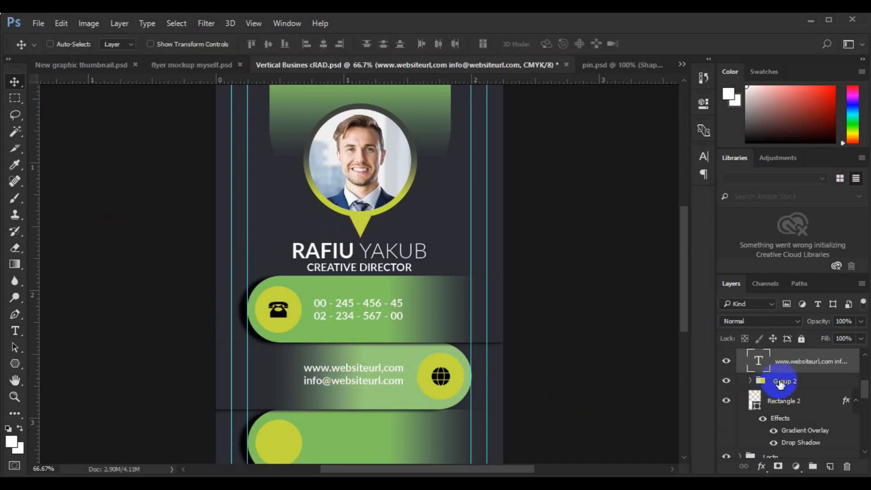
{"action": "left_click", "coordinate": [269, 51]}
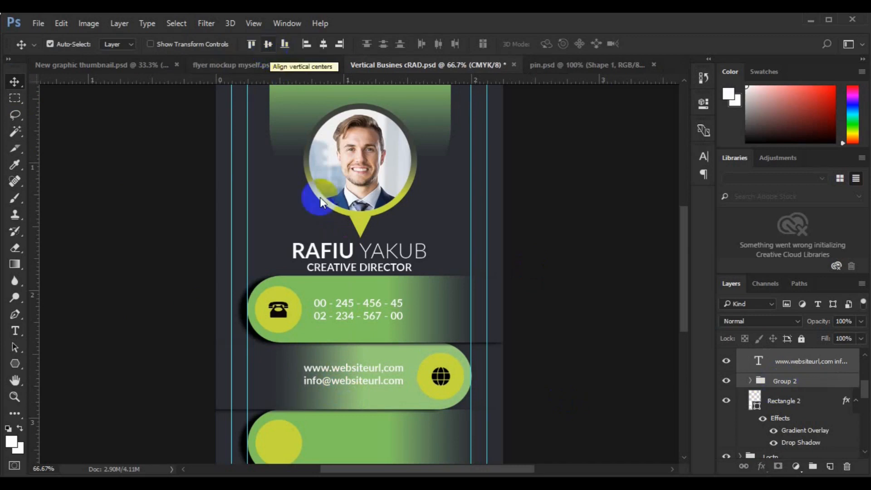
{"action": "left_click", "coordinate": [291, 453]}
{"action": "key", "text": "ctrl+Tab"}
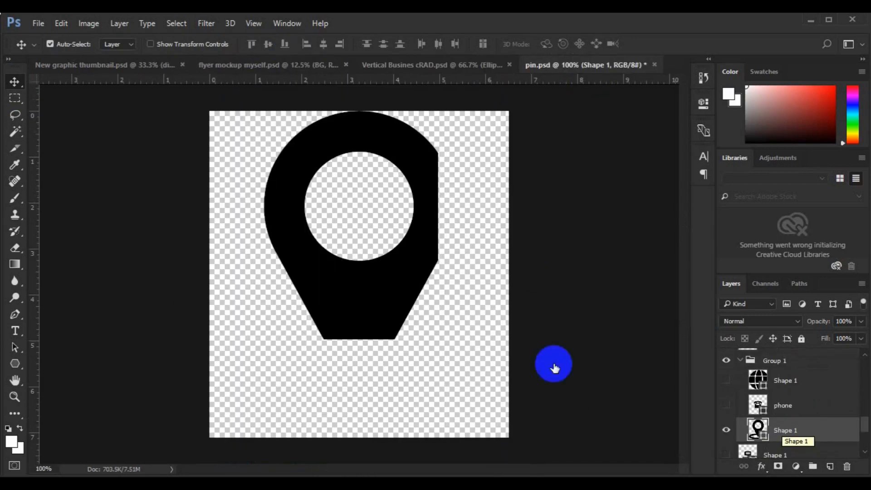
Bring the pin icon from pin.psd onto the card and scale it to about 14.5% inside the third bar.
{"action": "left_click_drag", "start_coordinate": [401, 288], "coordinate": [452, 63]}
{"action": "left_click", "coordinate": [445, 63]}
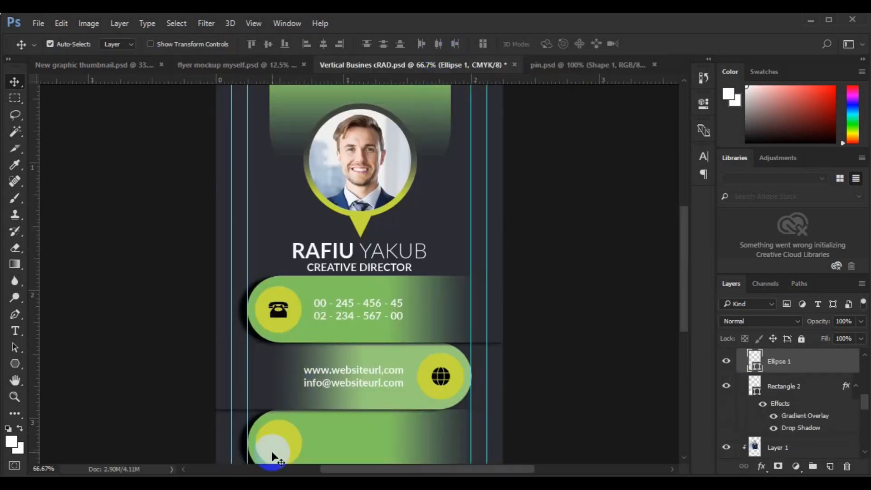
{"action": "left_click_drag", "start_coordinate": [272, 452], "coordinate": [277, 363]}
{"action": "key", "text": "ctrl+t"}
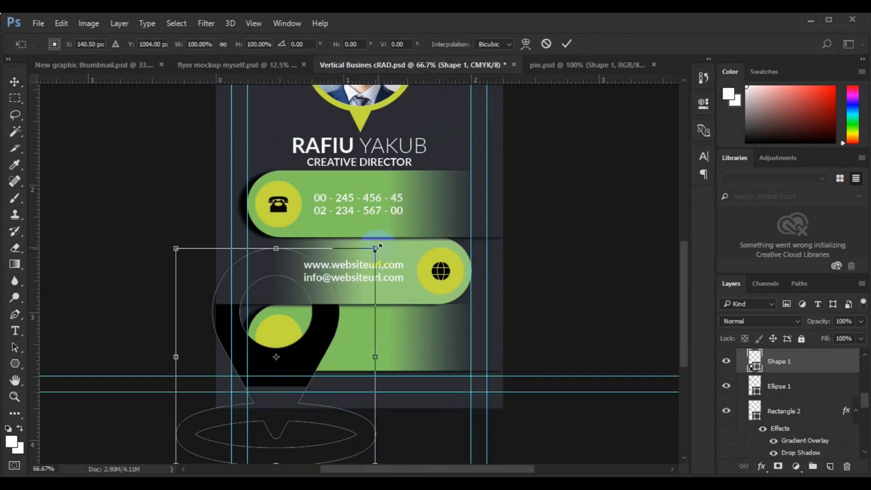
{"action": "left_click_drag", "start_coordinate": [375, 248], "coordinate": [370, 255]}
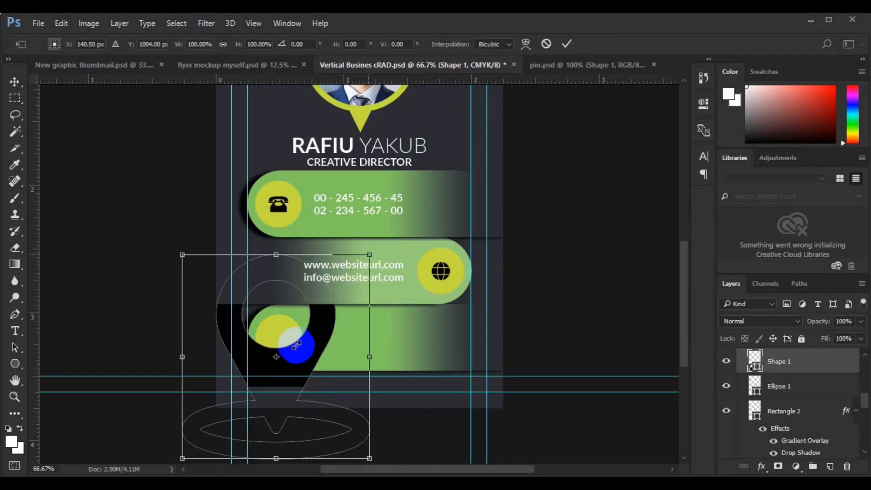
{"action": "left_click_drag", "start_coordinate": [296, 344], "coordinate": [287, 370]}
{"action": "key", "text": "Up"}
{"action": "key", "text": "Up"}
{"action": "key", "text": "Up"}
{"action": "key", "text": "Up"}
{"action": "key", "text": "Up"}
{"action": "key", "text": "Up"}
{"action": "key", "text": "Up"}
{"action": "key", "text": "Up"}
{"action": "key", "text": "Up"}
{"action": "key", "text": "Up"}
{"action": "key", "text": "Up"}
{"action": "key", "text": "Up"}
{"action": "key", "text": "shift+Up"}
{"action": "key", "text": "shift+Up"}
{"action": "key", "text": "shift+Up"}
{"action": "key", "text": "shift+Up"}
{"action": "key", "text": "shift+Up"}
{"action": "key", "text": "Return"}
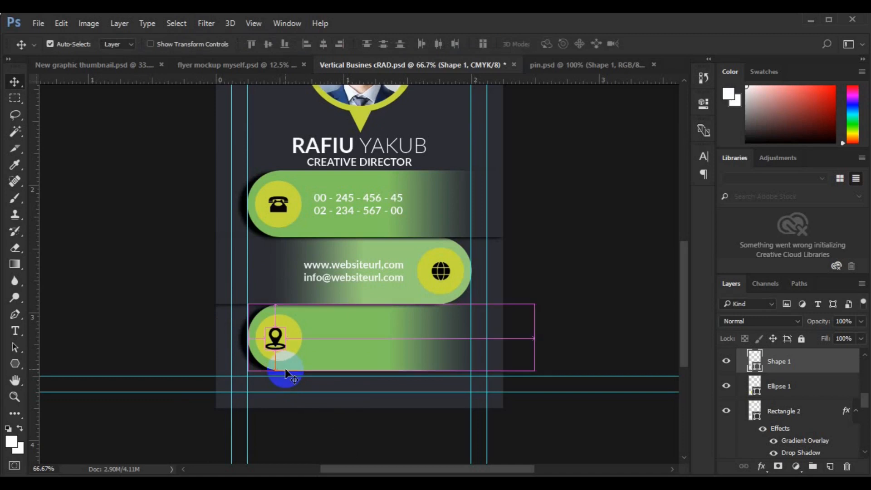
Centre the pin on the third bar's circle and group them together.
{"action": "left_click", "coordinate": [781, 389], "text": "ctrl"}
{"action": "left_click", "coordinate": [270, 49]}
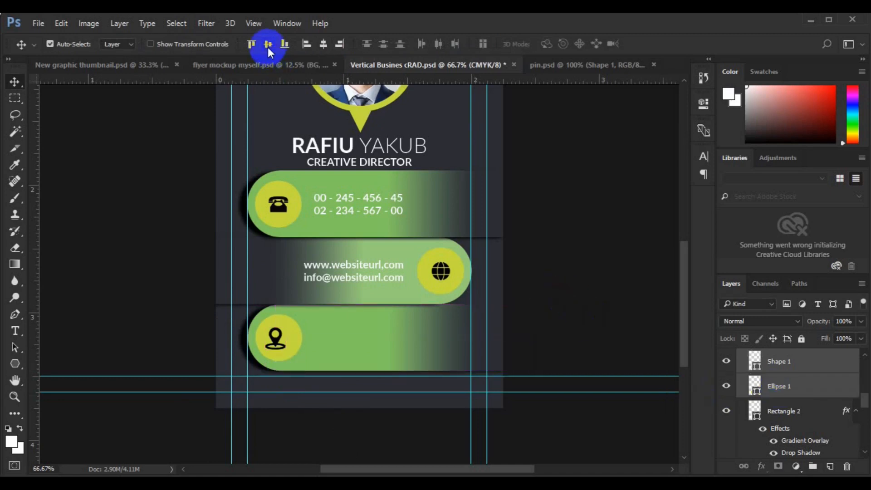
{"action": "left_click", "coordinate": [324, 47]}
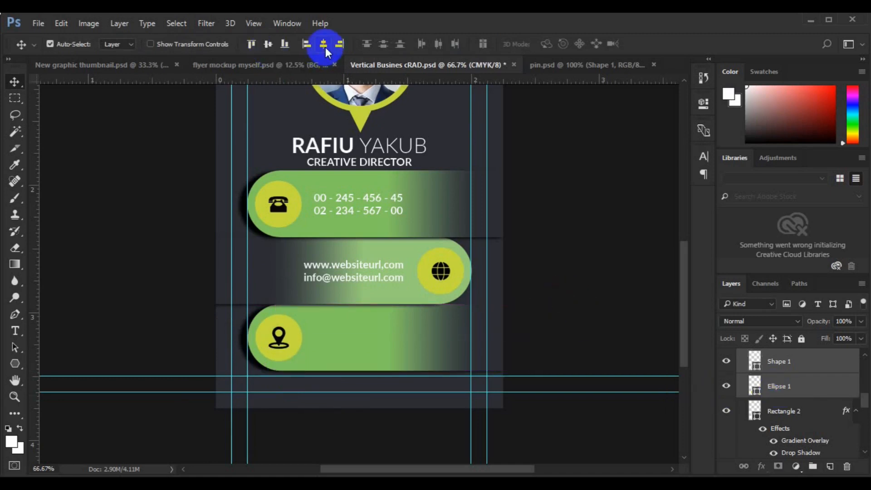
{"action": "key", "text": "ctrl+g"}
Add the pasted two-line address beside the pin, aligned with the other bars' text and centred vertically.
{"action": "left_click", "coordinate": [15, 330]}
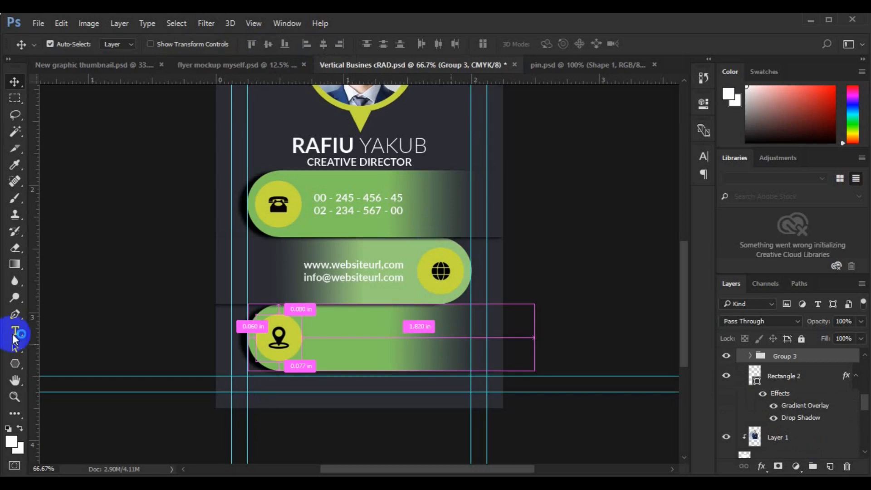
{"action": "left_click", "coordinate": [327, 338]}
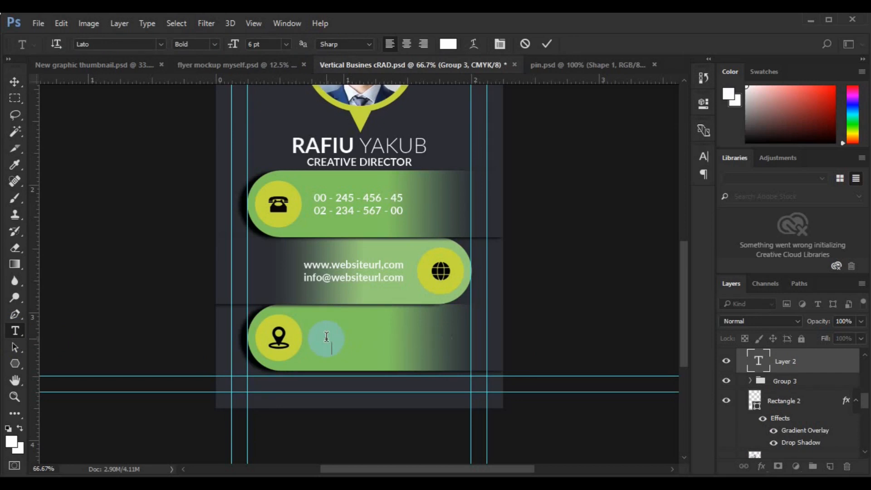
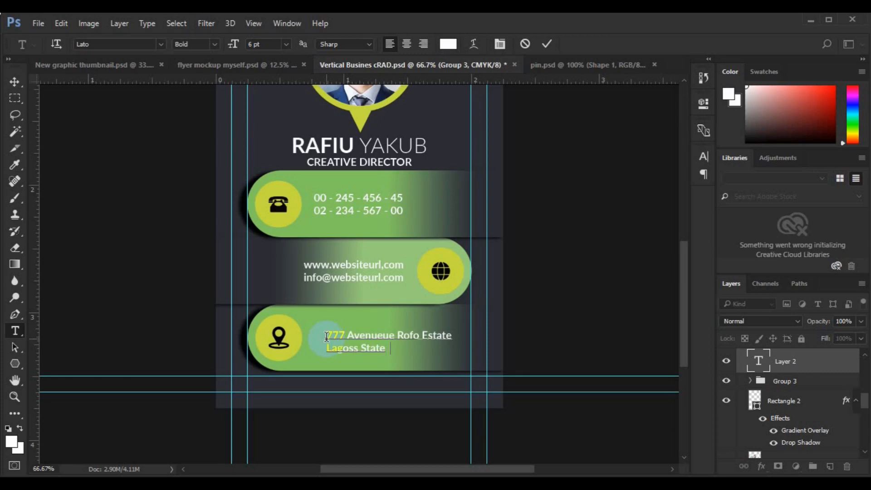
{"action": "left_click", "coordinate": [15, 82]}
{"action": "left_click", "coordinate": [327, 334]}
{"action": "left_click_drag", "start_coordinate": [327, 334], "coordinate": [336, 332]}
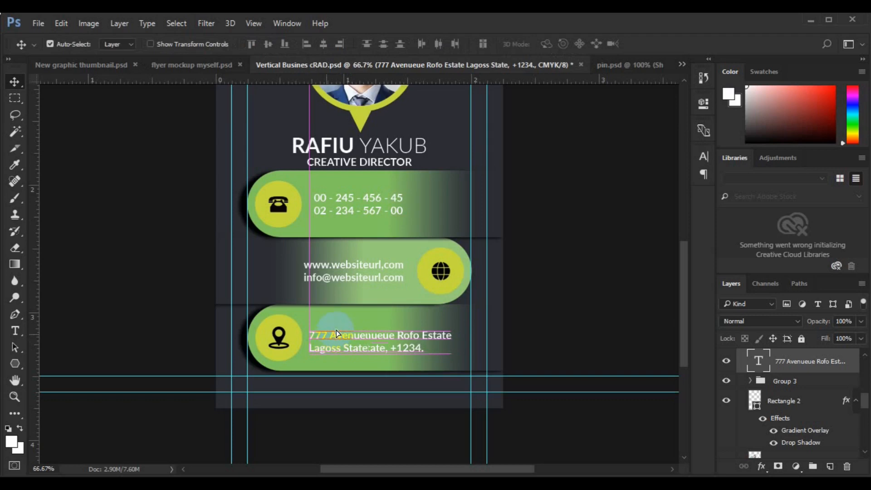
{"action": "left_click", "coordinate": [773, 385], "text": "ctrl"}
{"action": "left_click", "coordinate": [268, 43]}
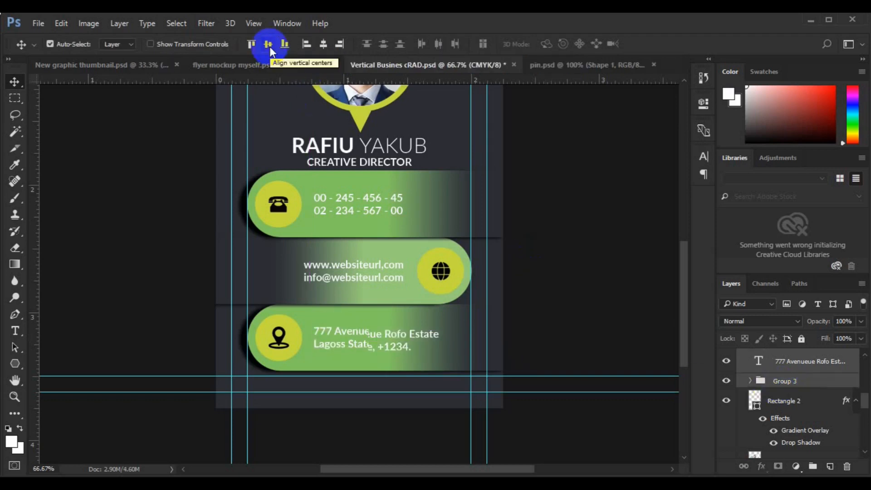